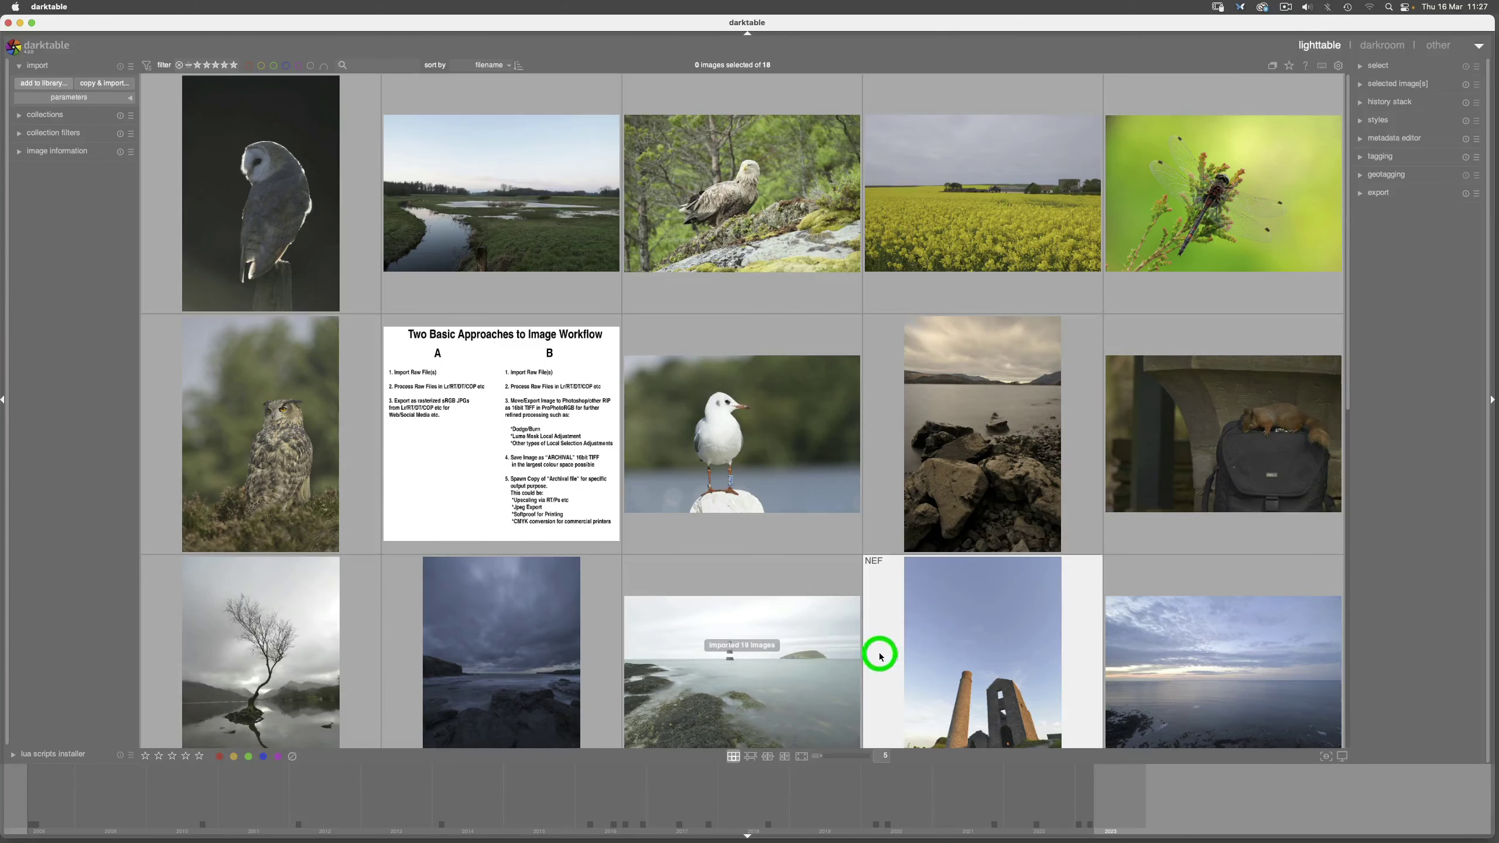
Step: Set the lighttable grid to show 8 thumbnails per row
left_click(883, 758)
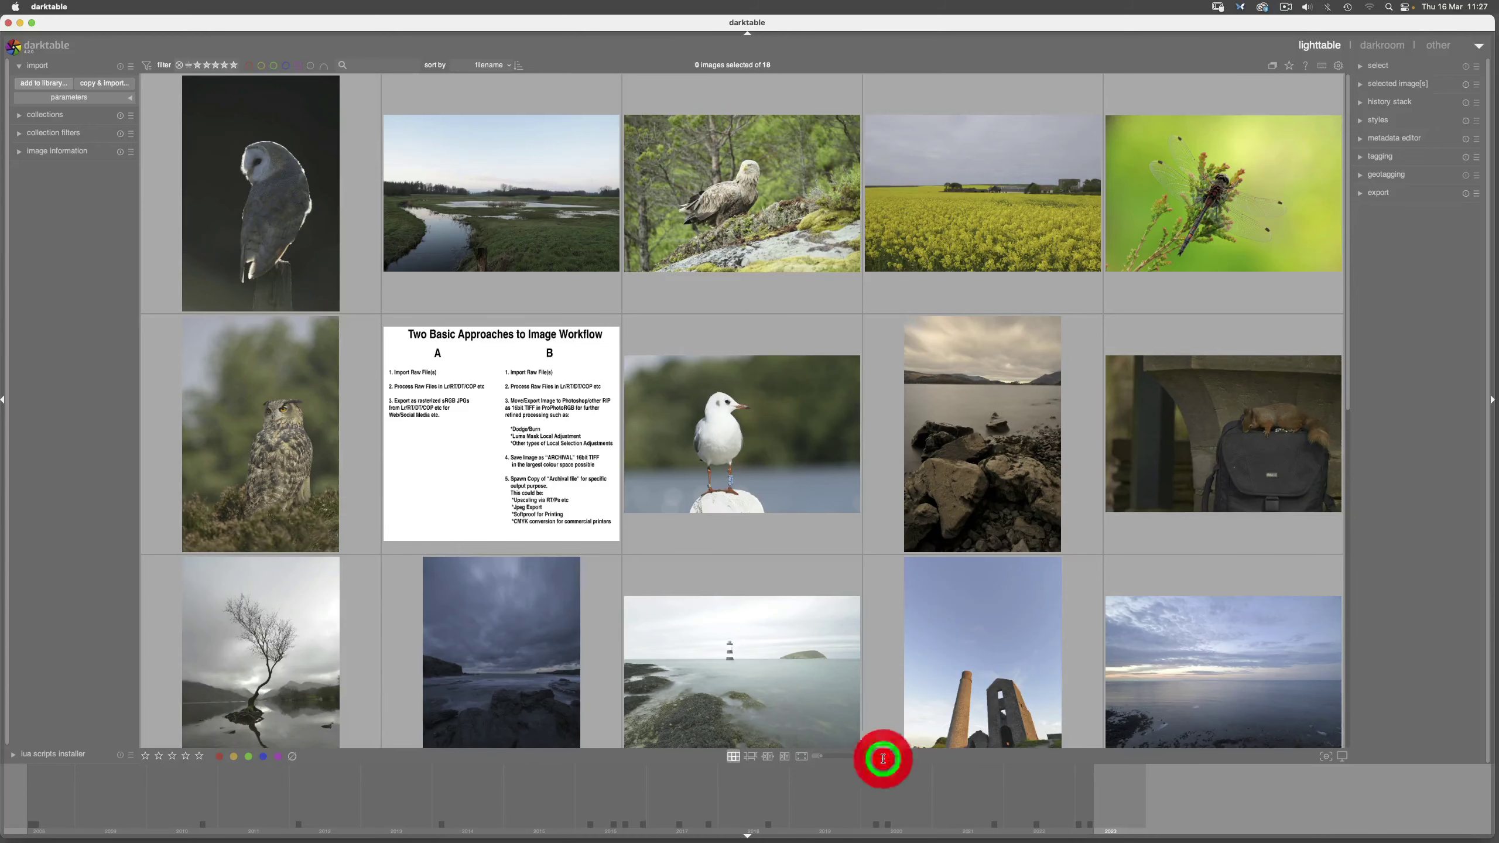
type("8")
key("Return")
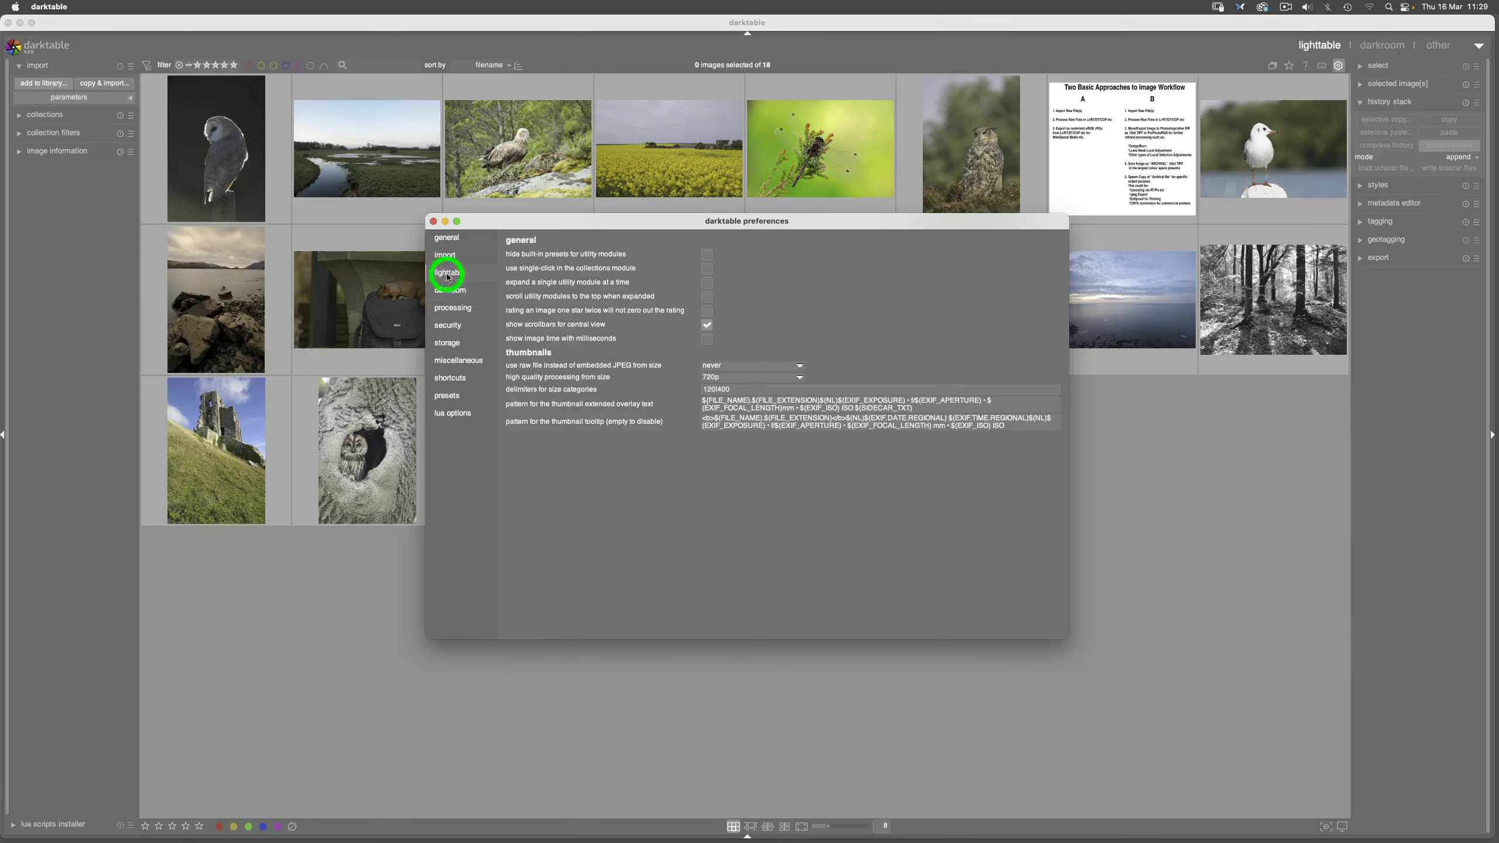
Step: Set the lighttable preference for using the raw file instead of the embedded JPEG to always, and accept invalidating the cached thumbnails
left_click(454, 275)
mouse_move(1257, 290)
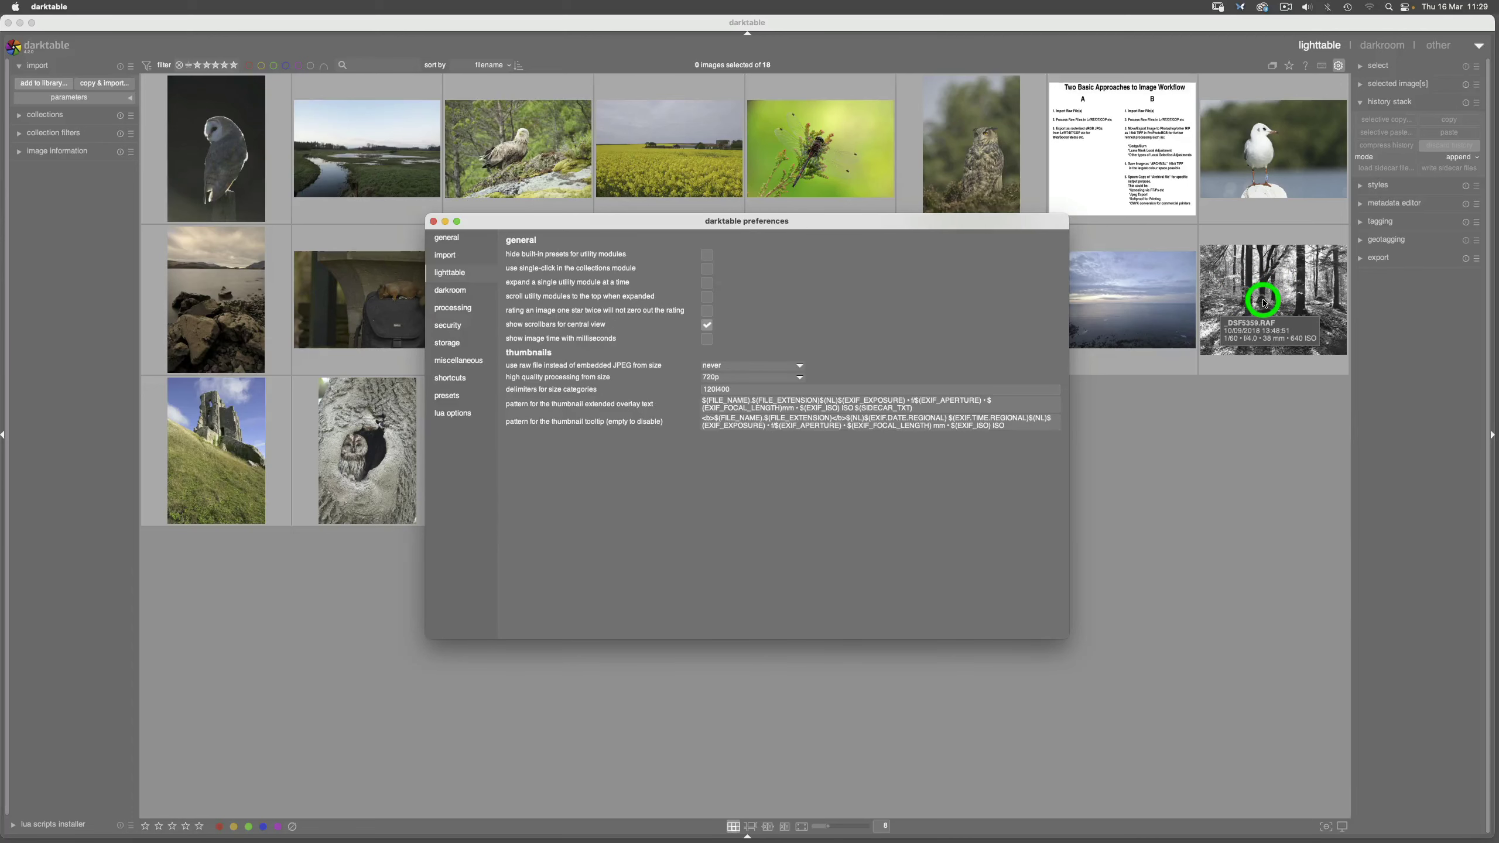
left_click(799, 369)
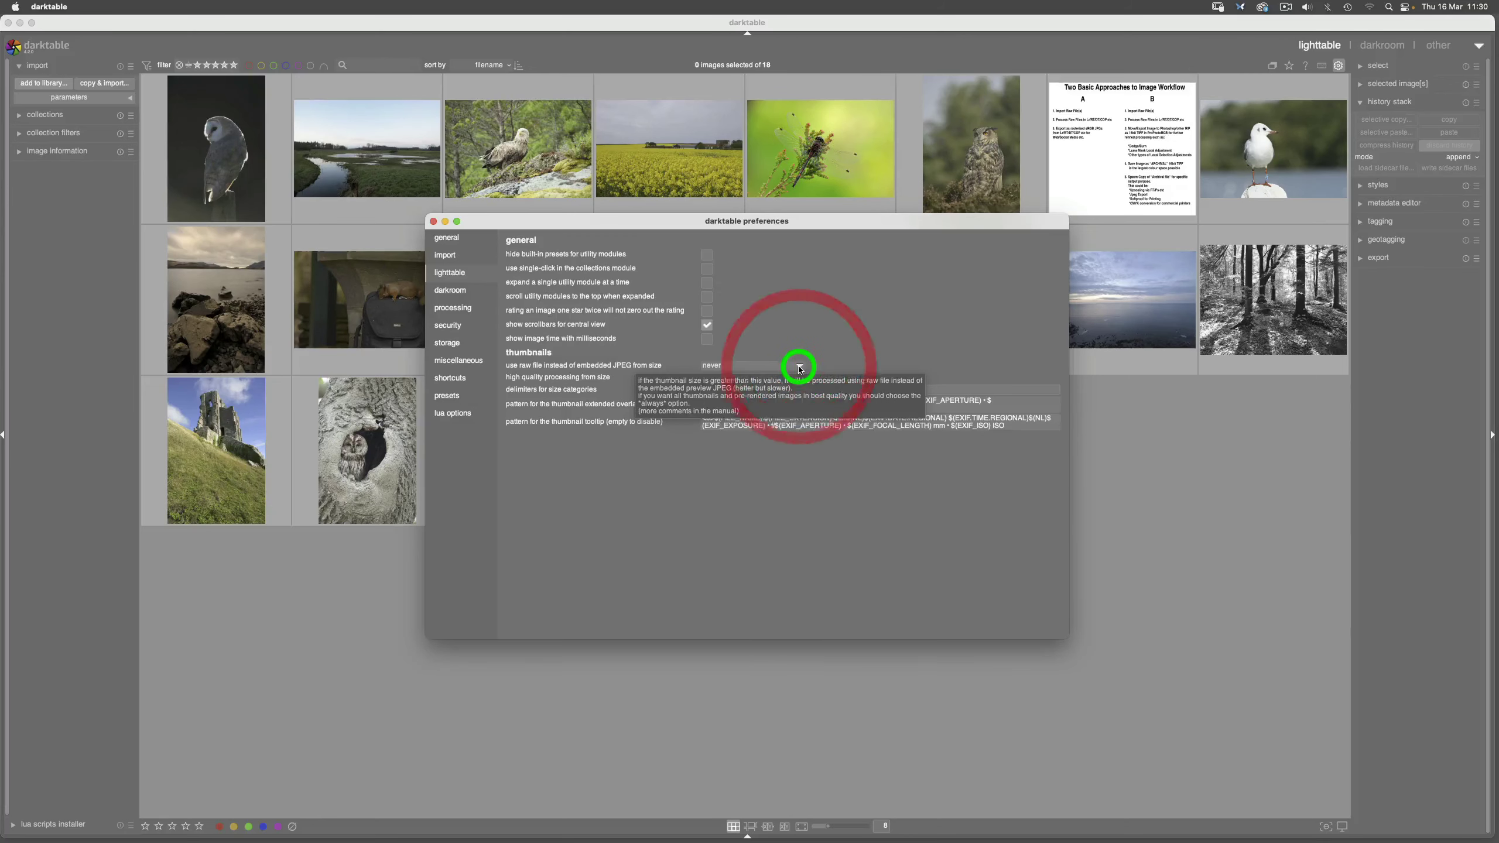
left_click(721, 305)
left_click(433, 221)
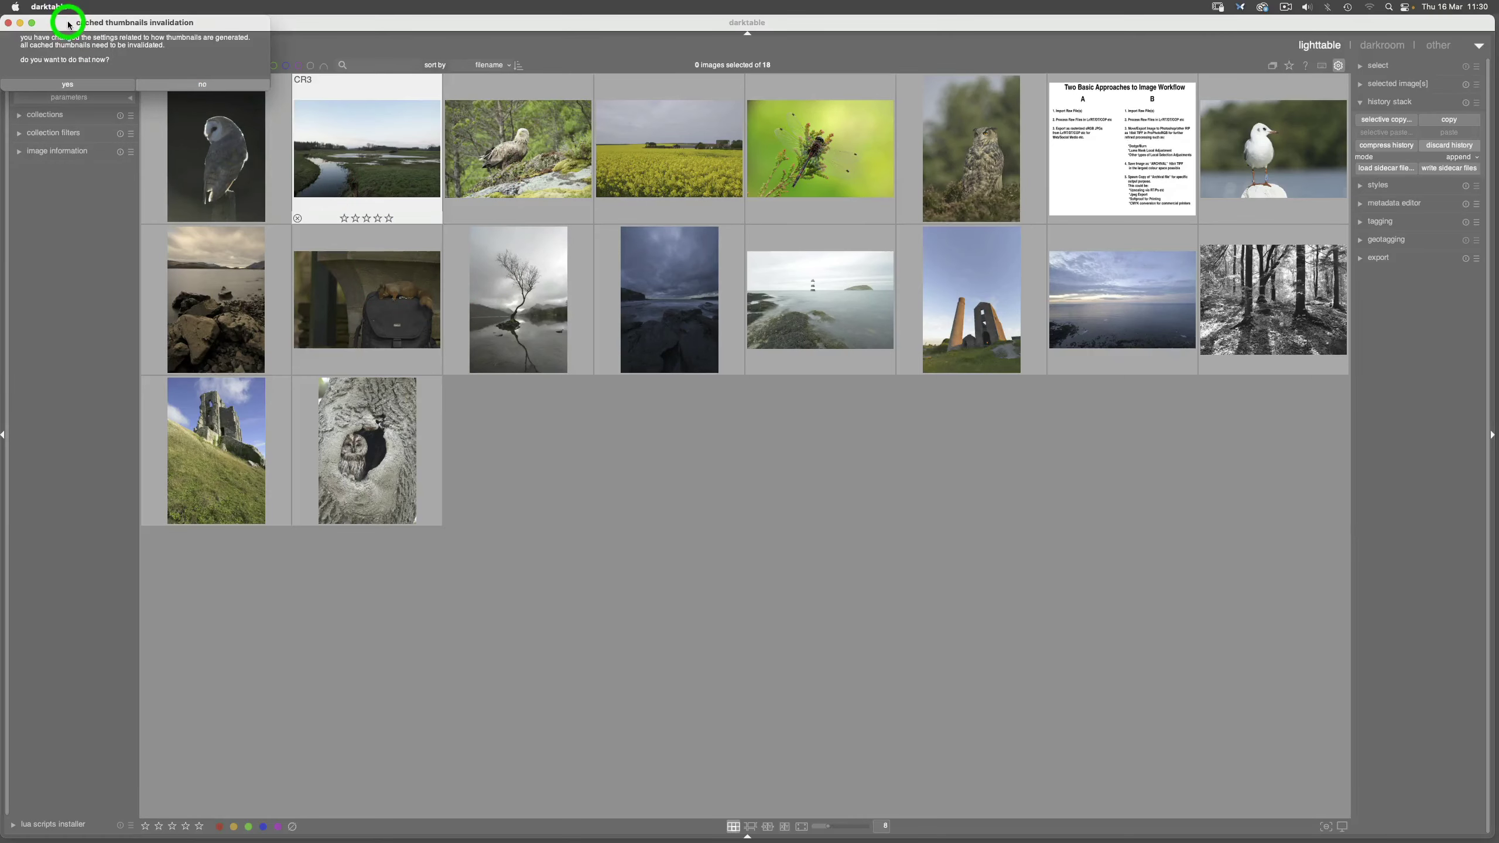
left_click(693, 517)
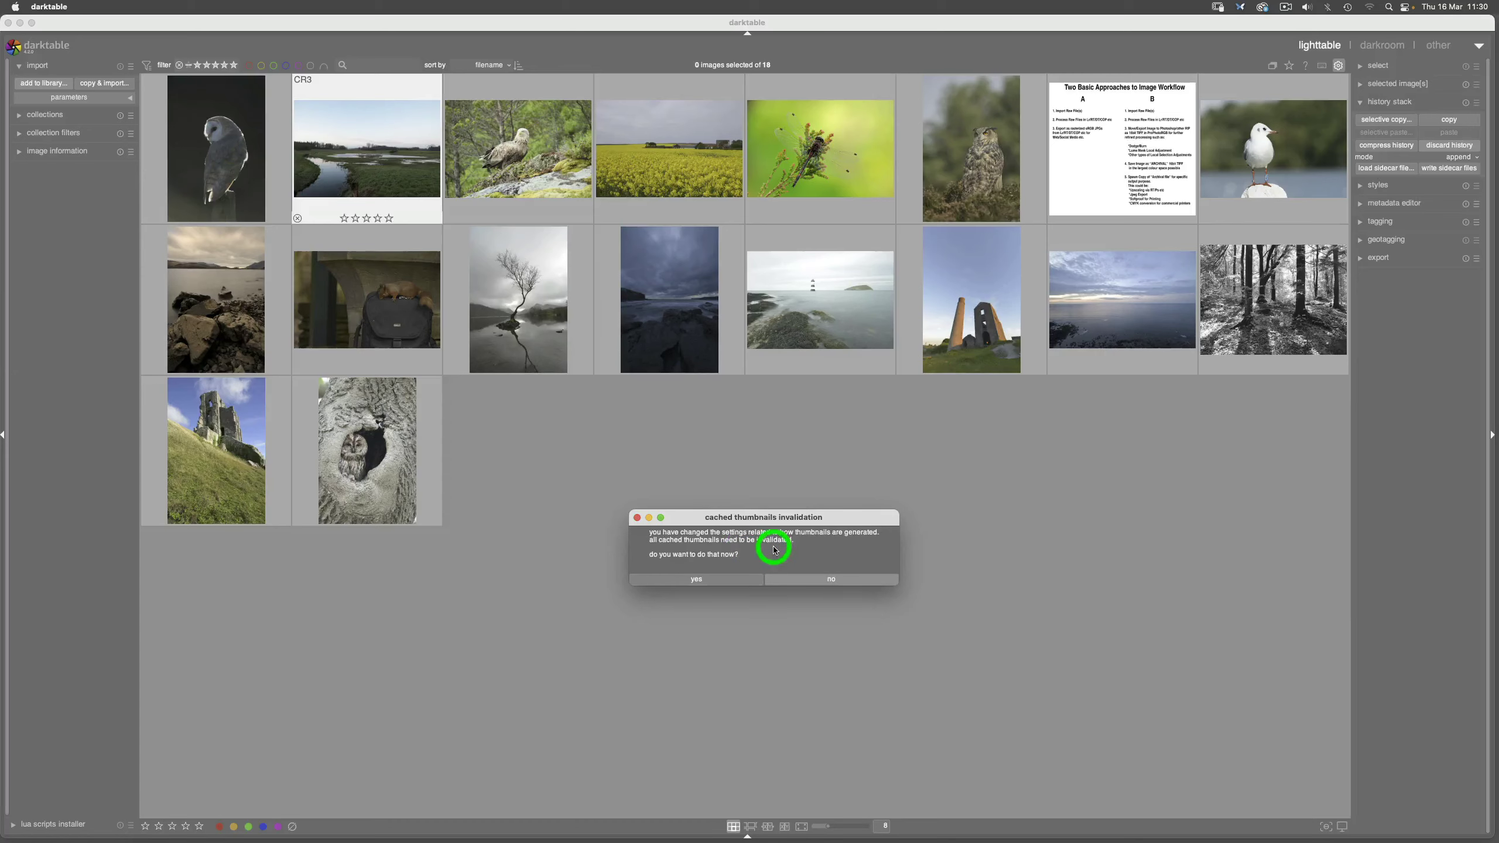
left_click(693, 578)
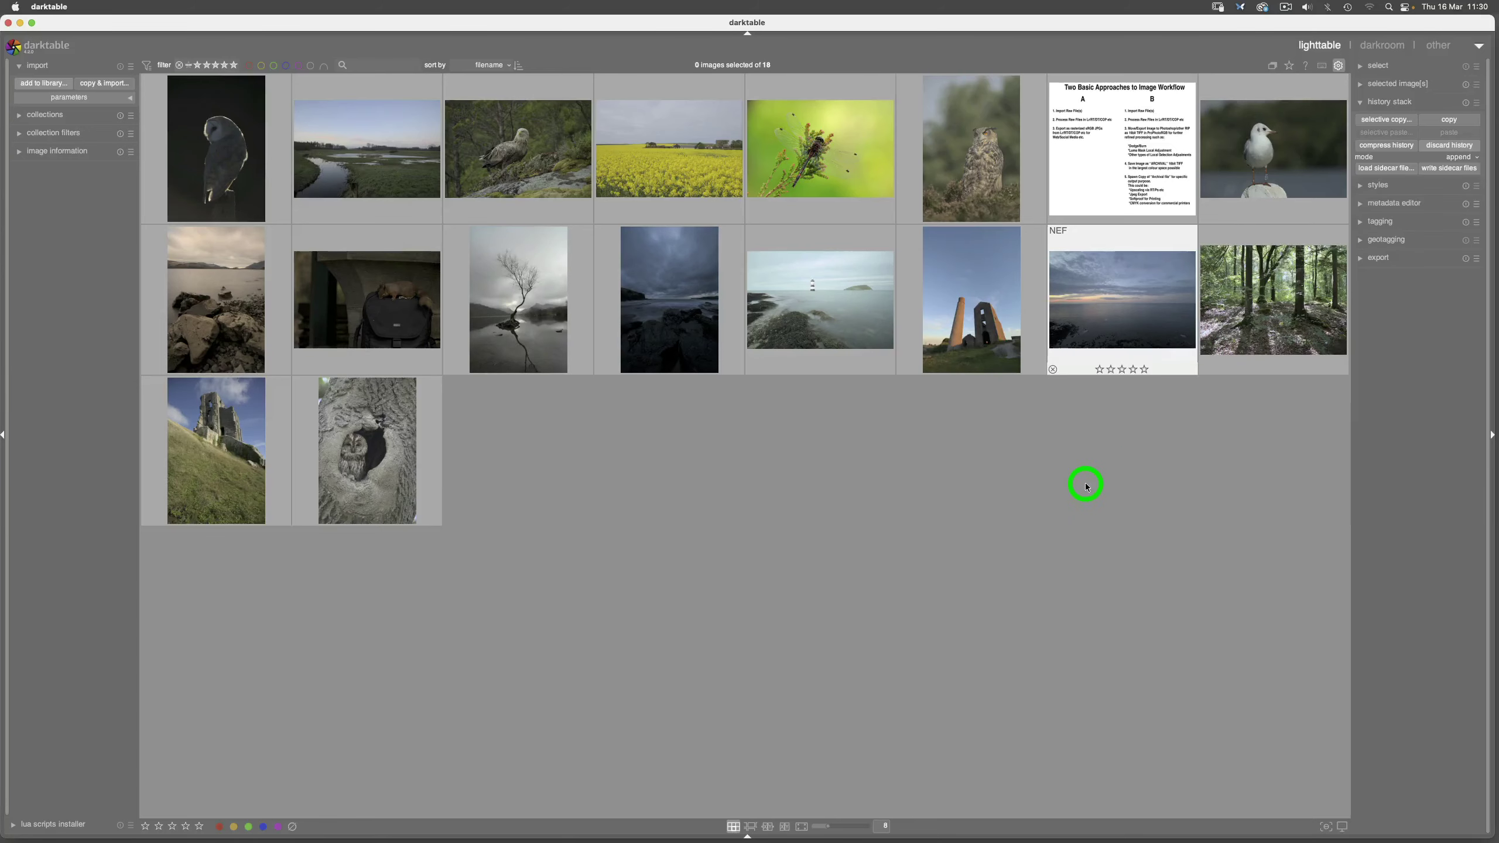
Step: Set the auto-apply chromatic adaptation defaults to modern in the processing preferences
left_click(1339, 69)
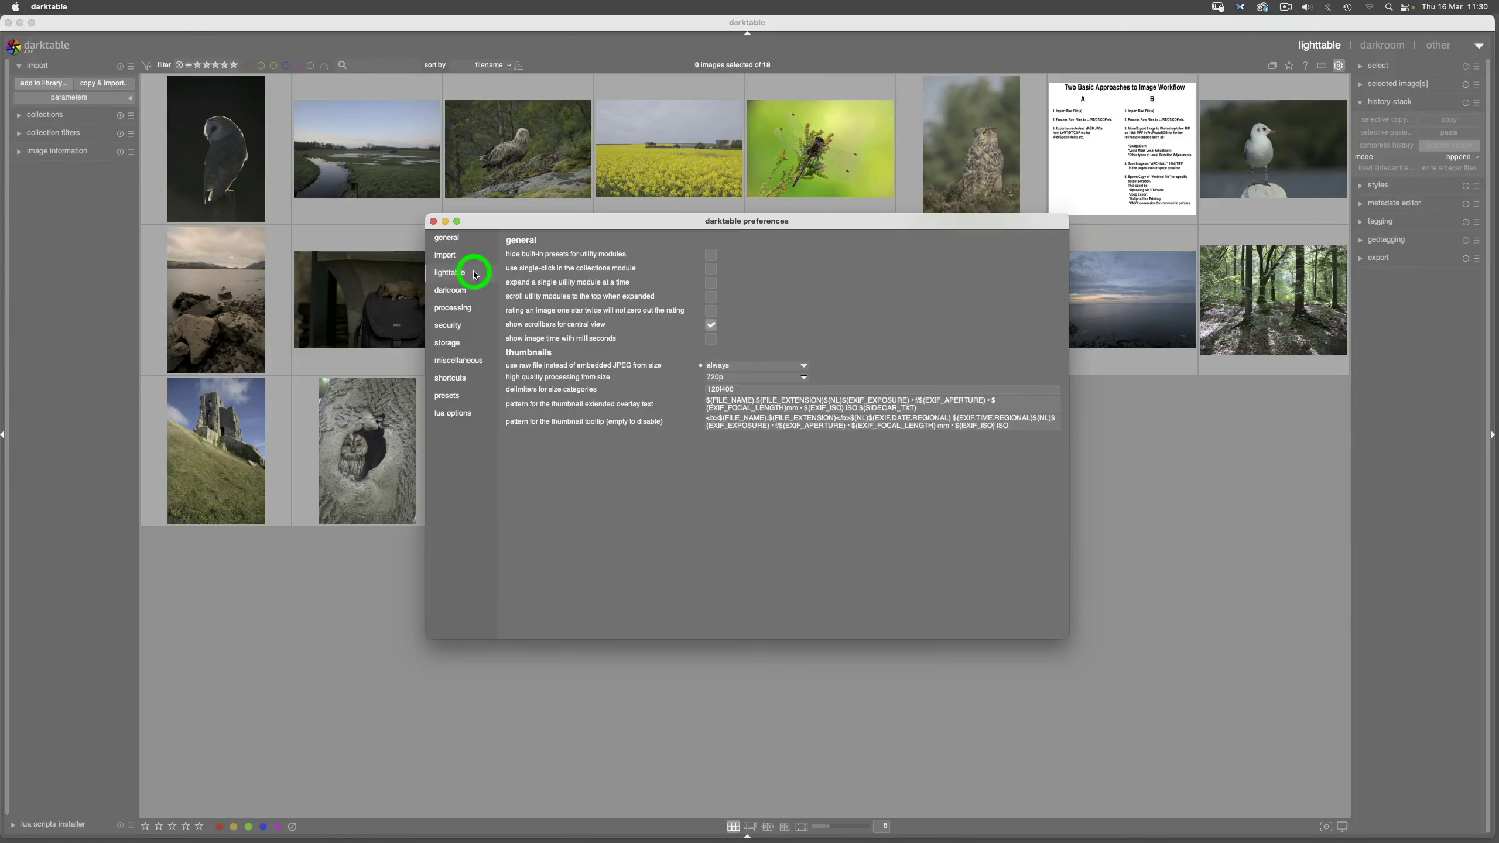
left_click(458, 311)
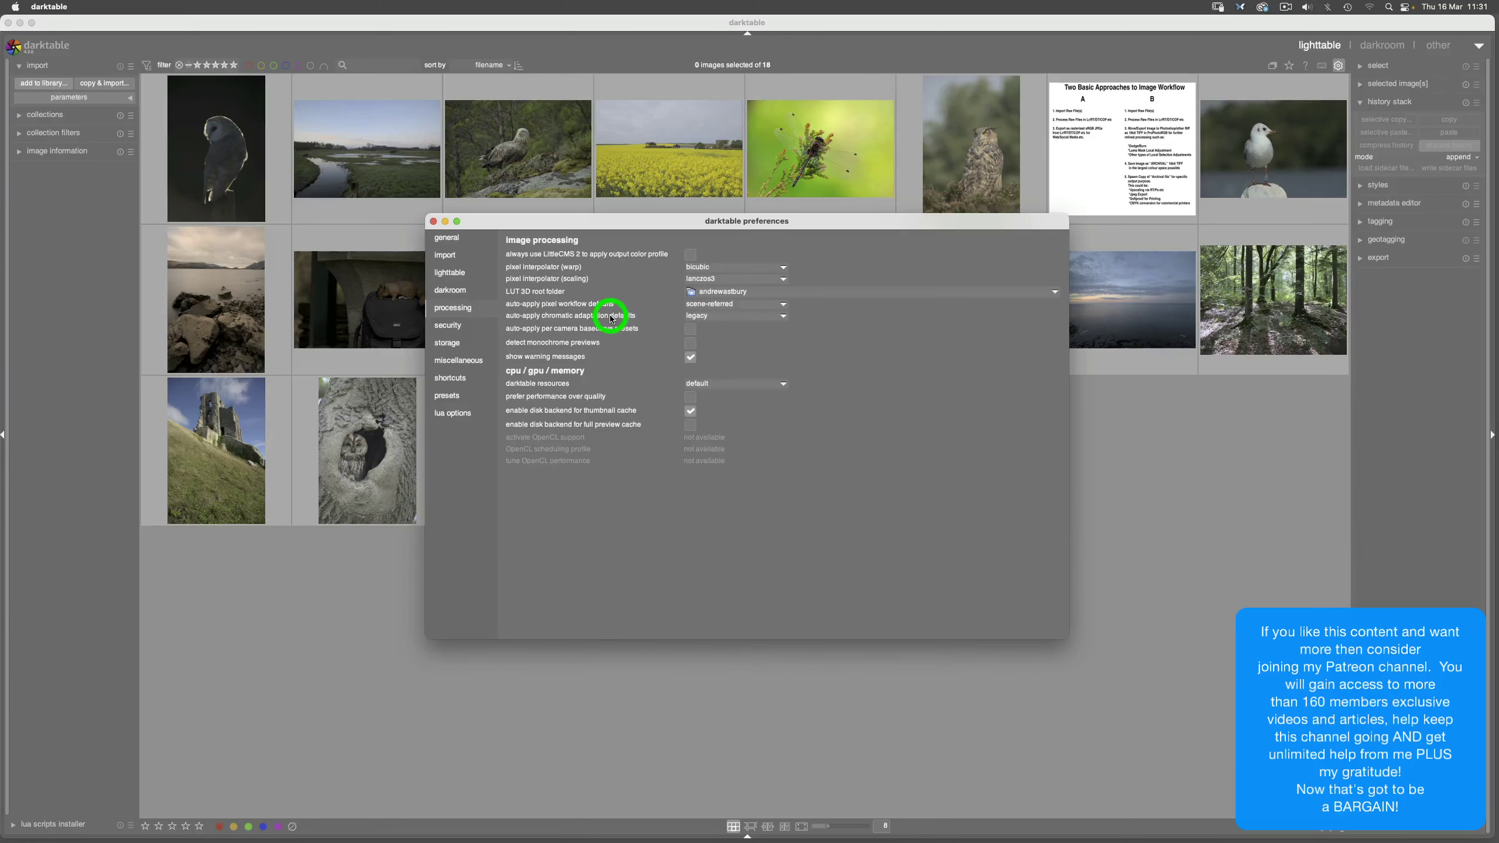
left_click(709, 318)
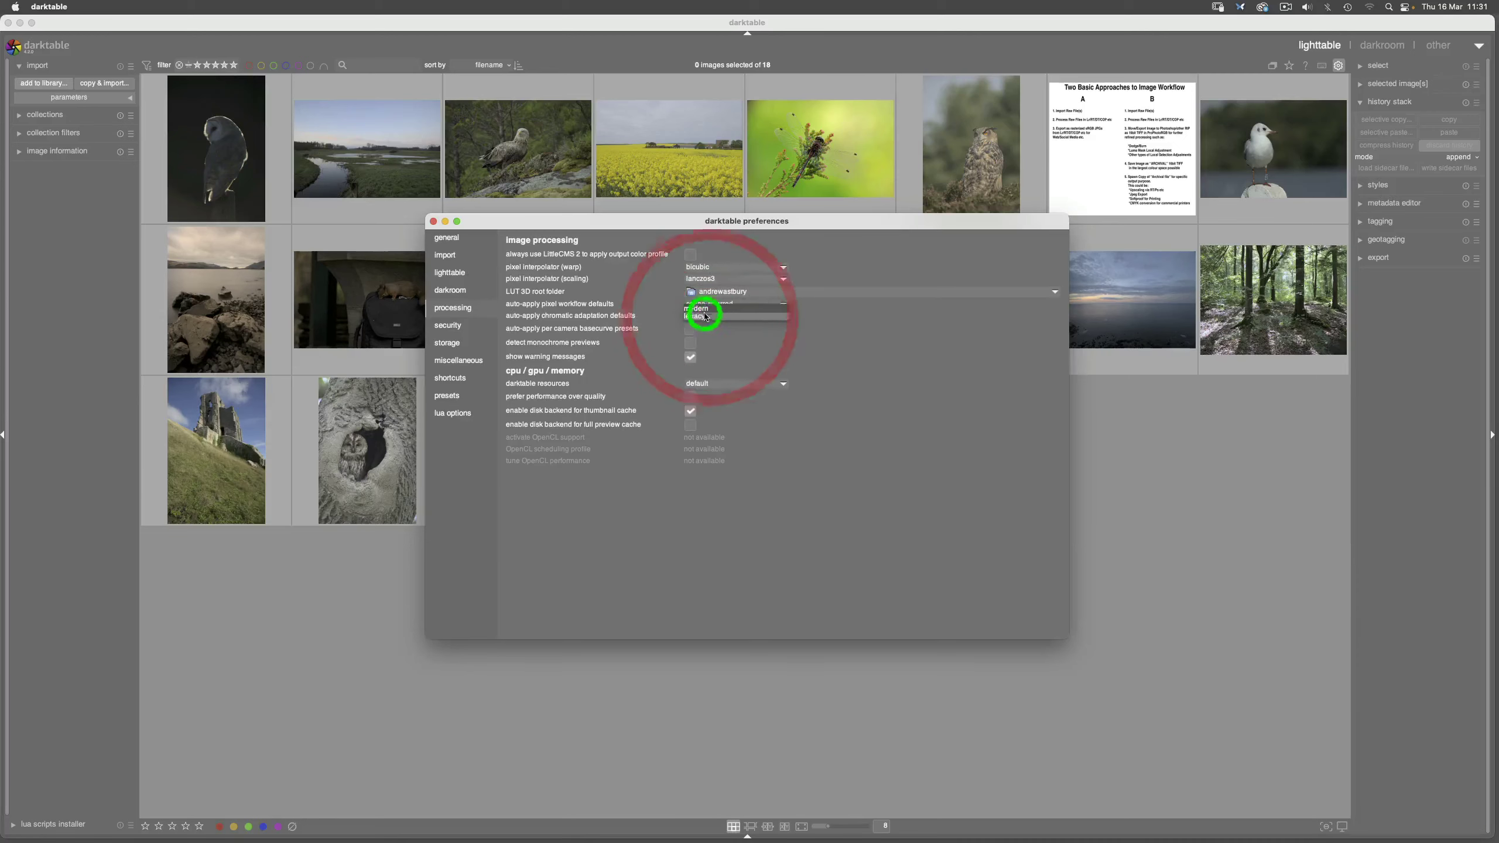
left_click(708, 309)
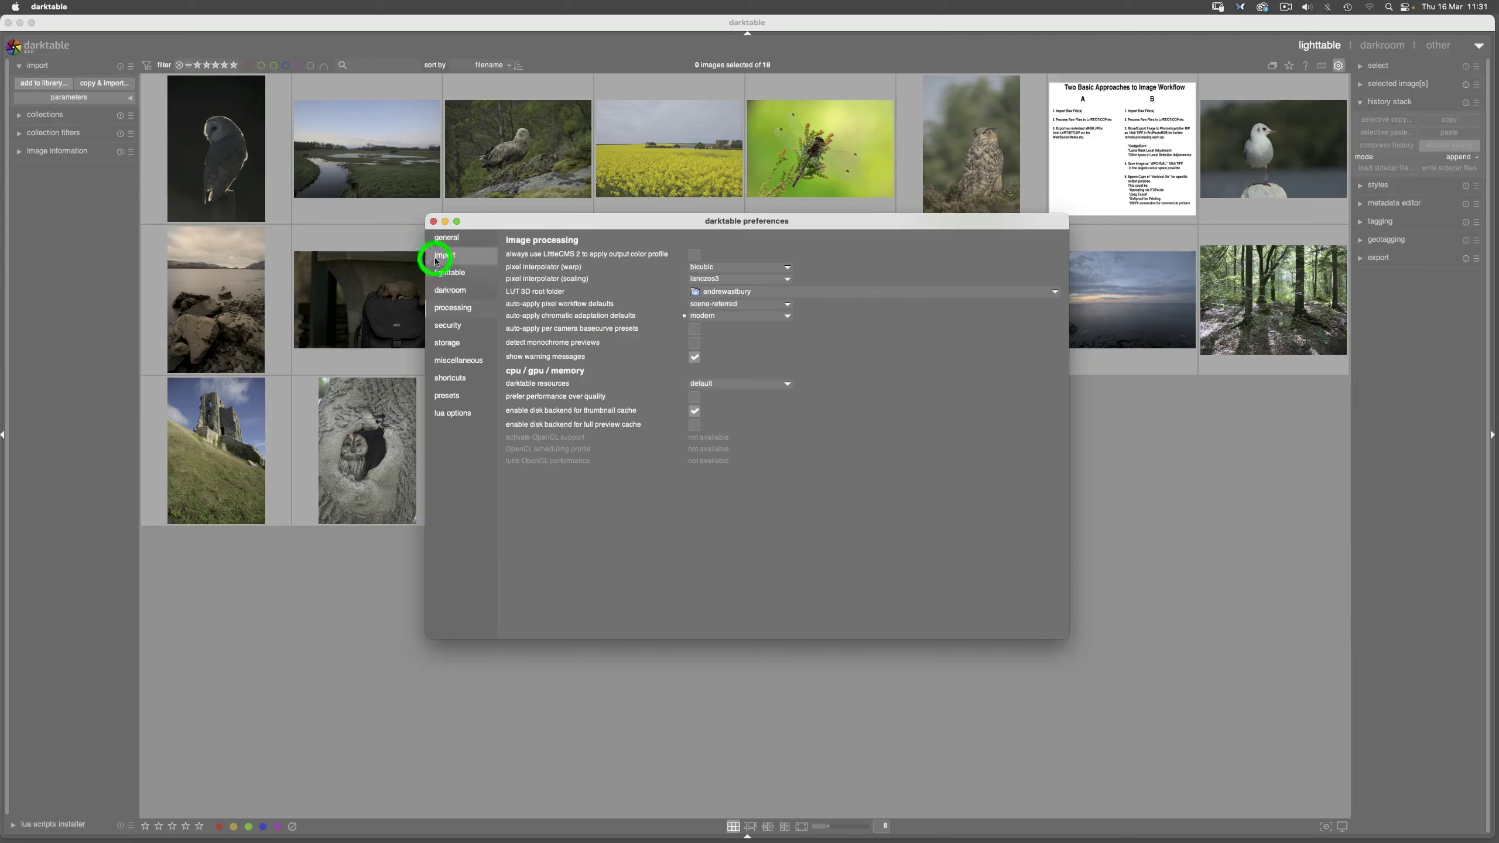
left_click(434, 222)
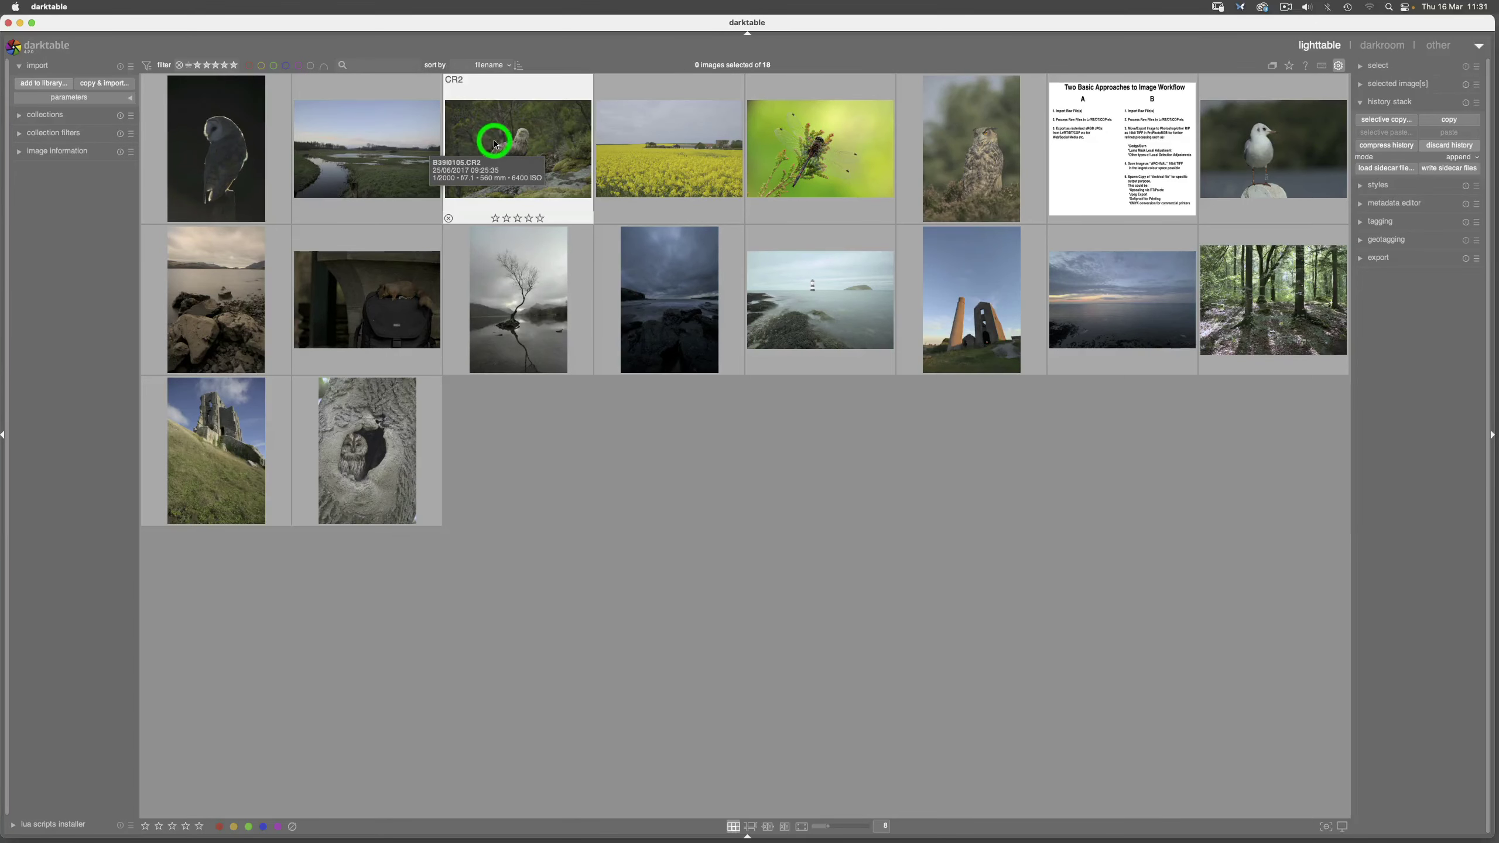
Step: Open the Two Basic Approaches to Image Workflow image in the darkroom and apply the "workflow: scene-referred" module preset
double_click(1131, 155)
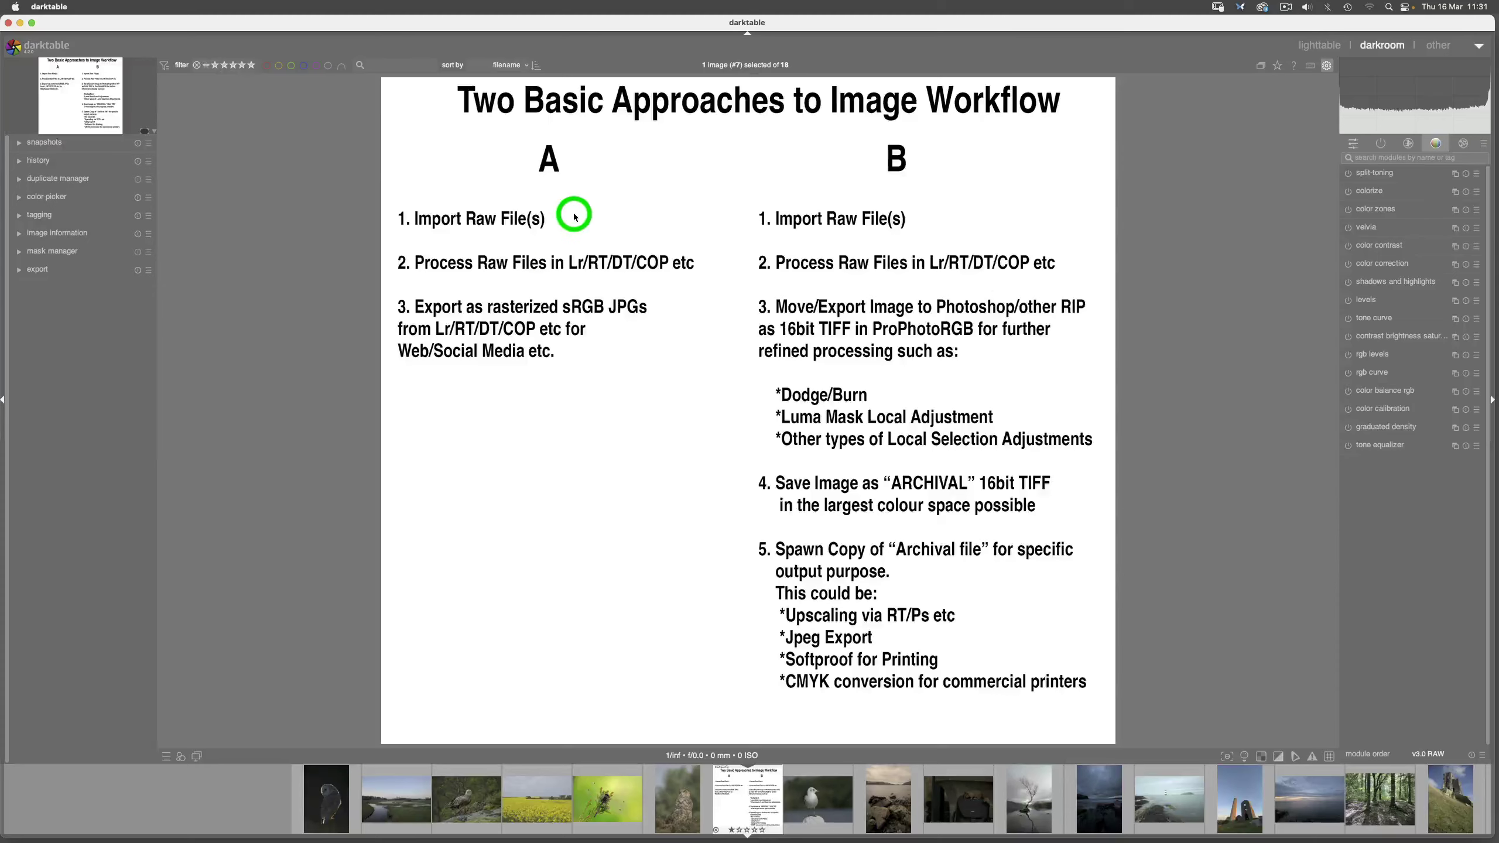
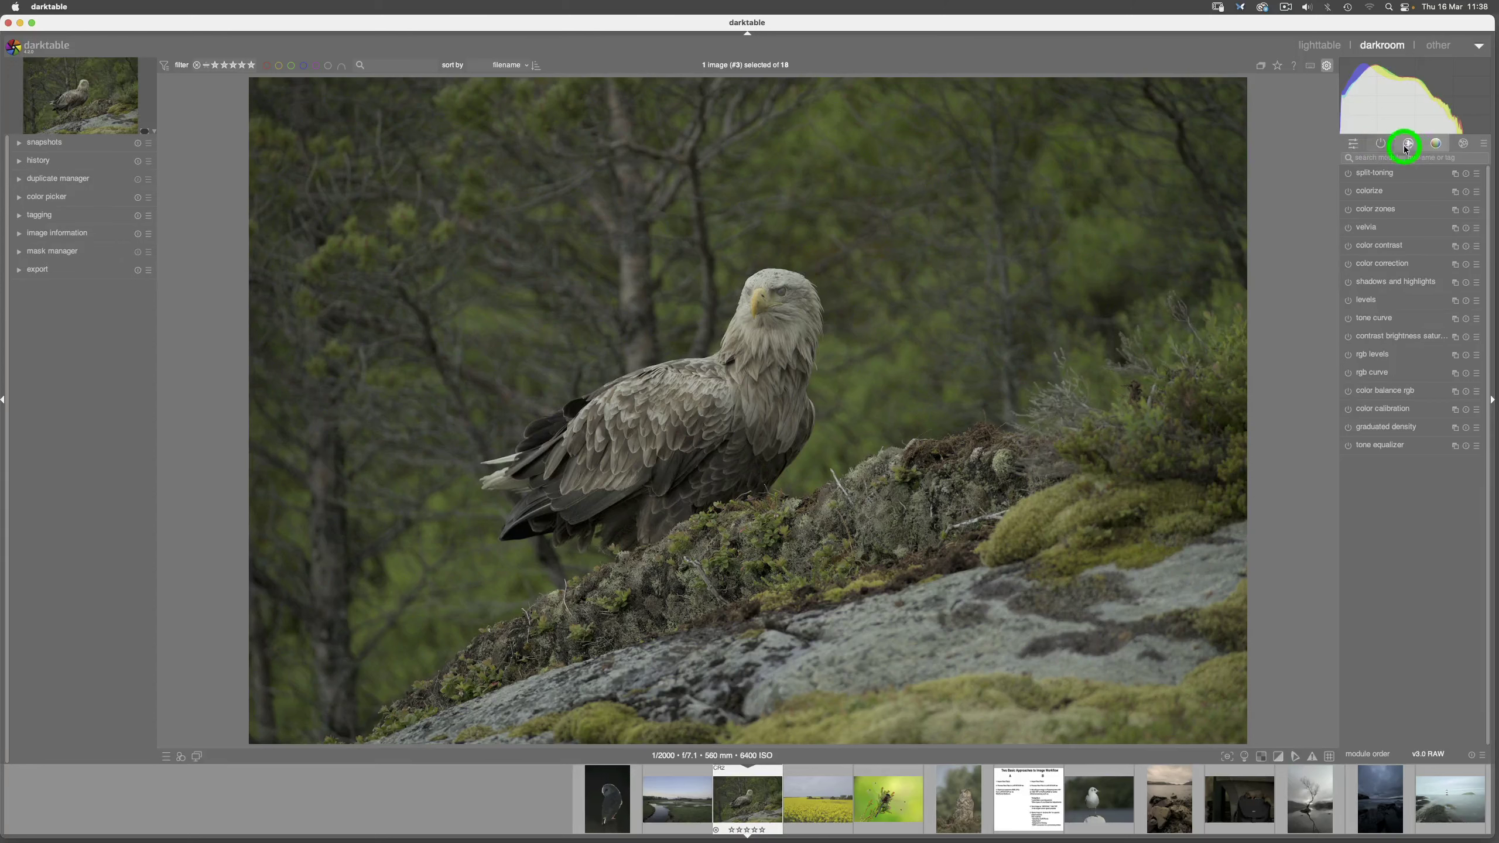
left_click(1483, 145)
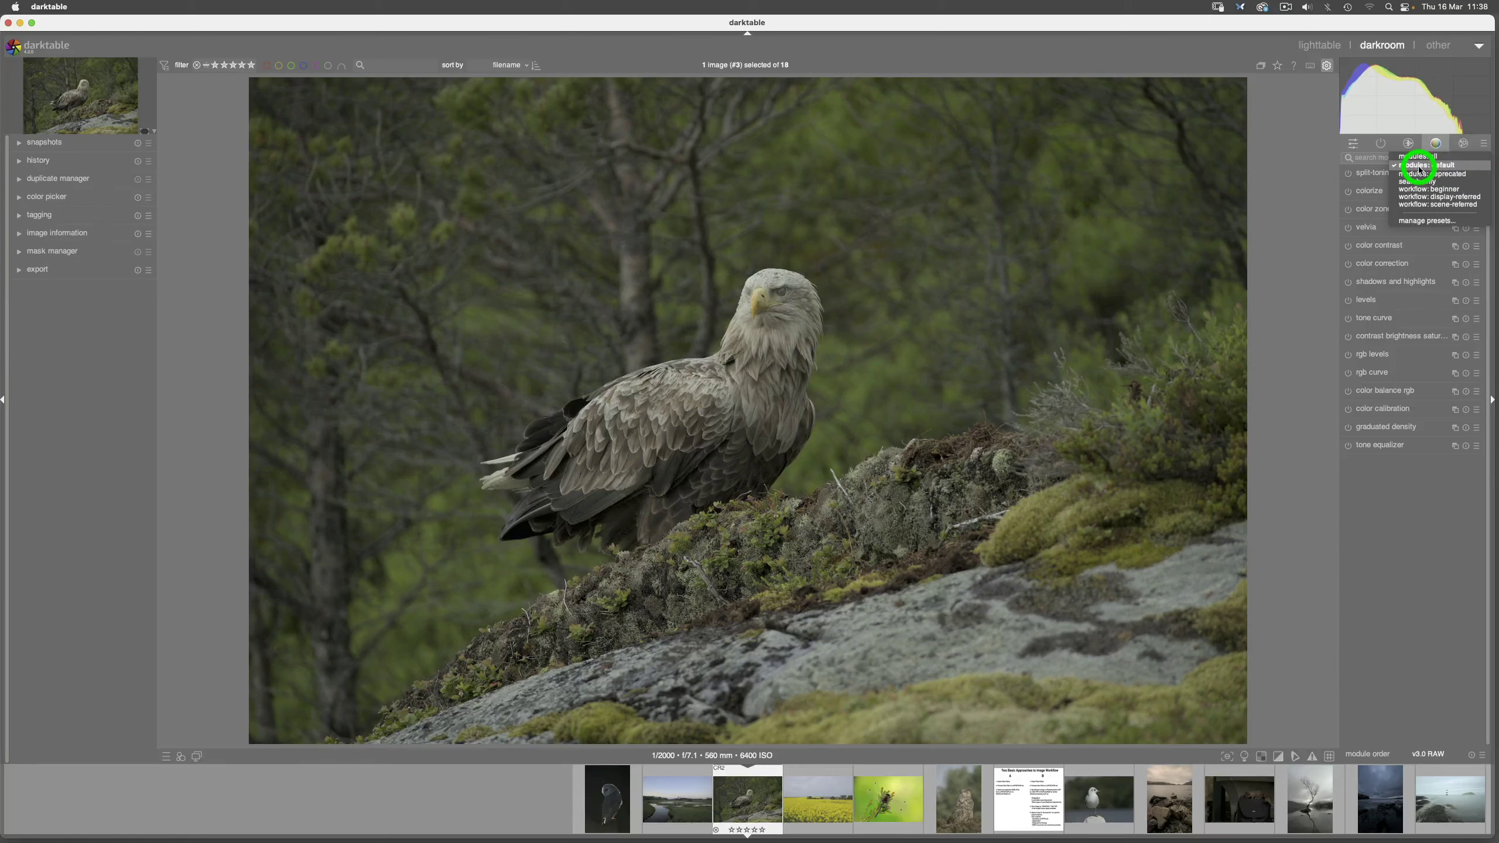
left_click(1409, 206)
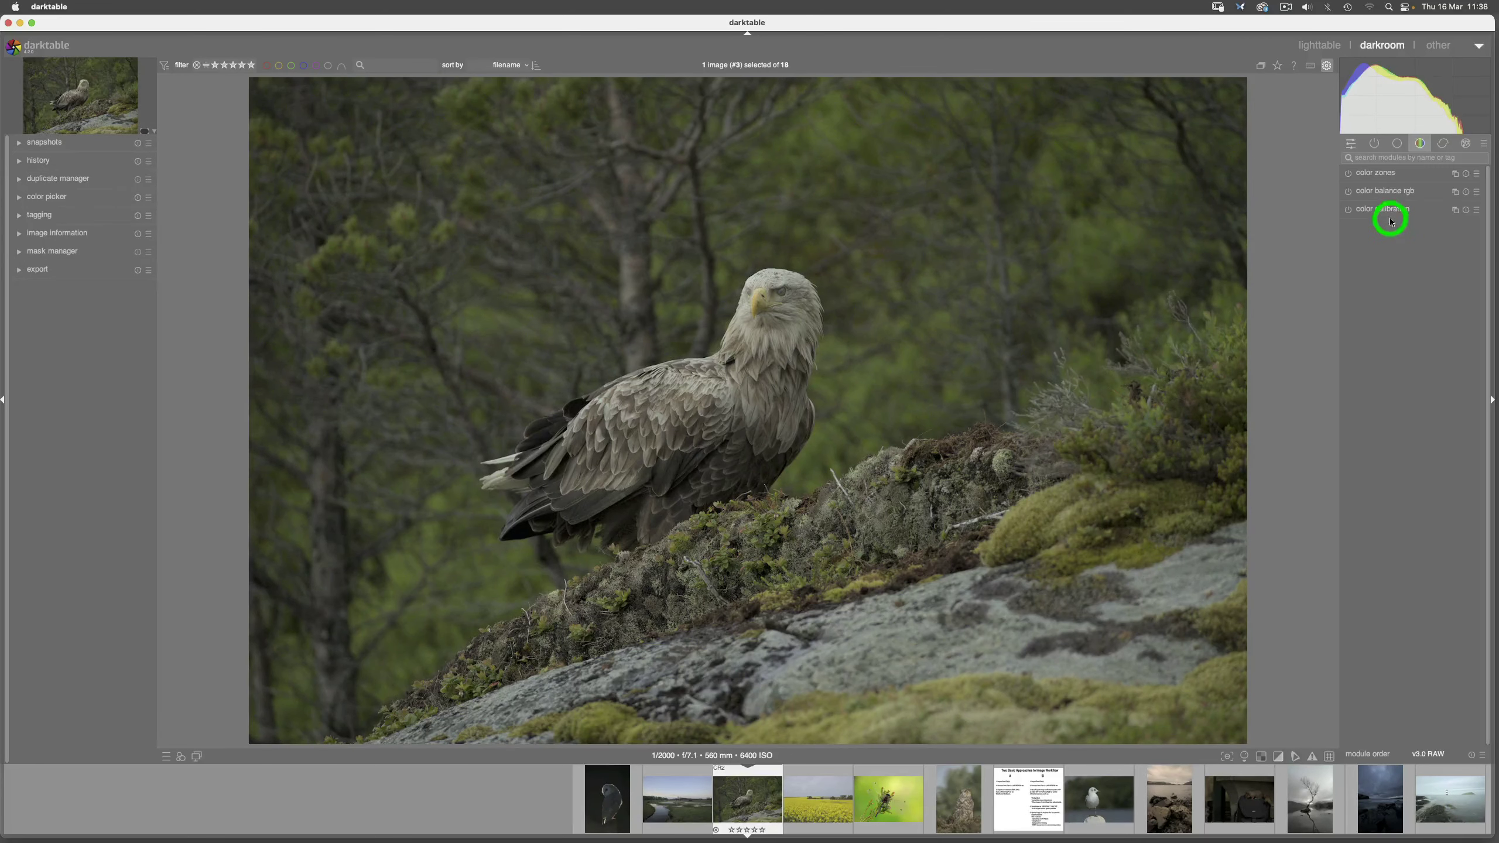
Step: Review the export profile choices in the active output color profile module, keeping sRGB (web-safe)
left_click(1375, 144)
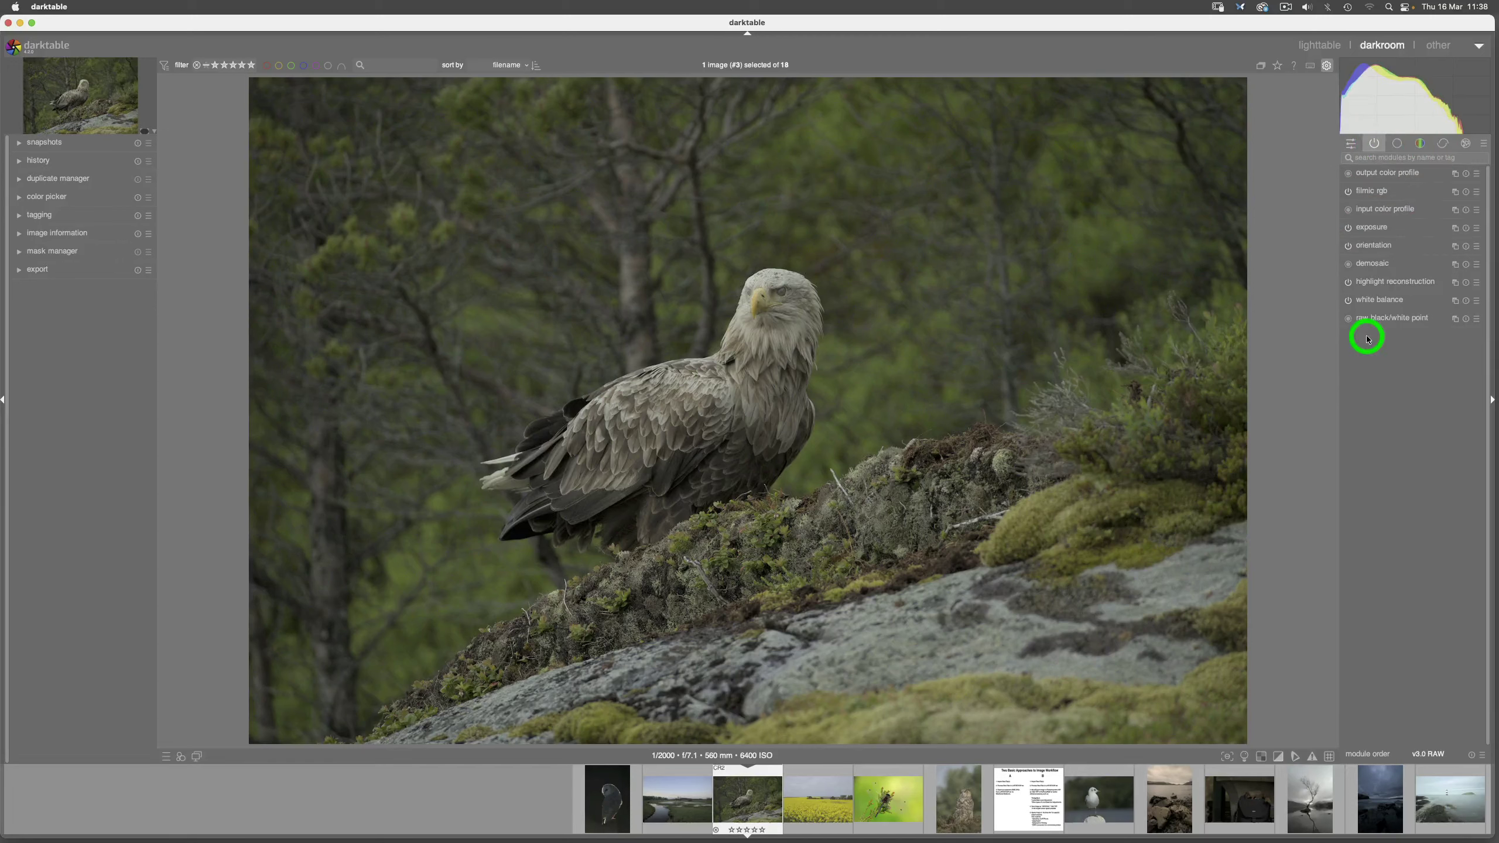
left_click(1375, 175)
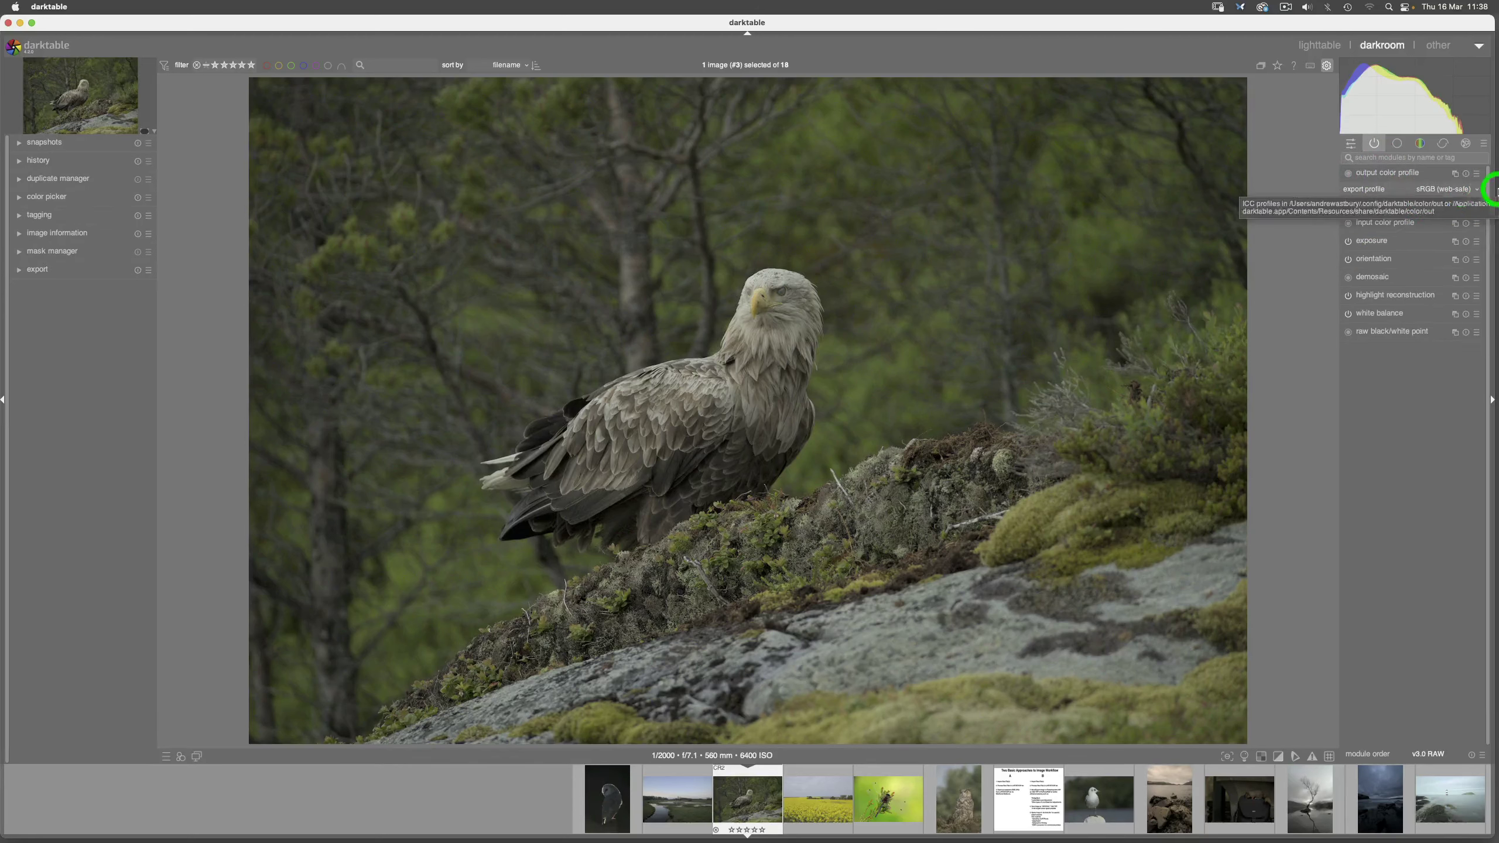
left_click(1476, 191)
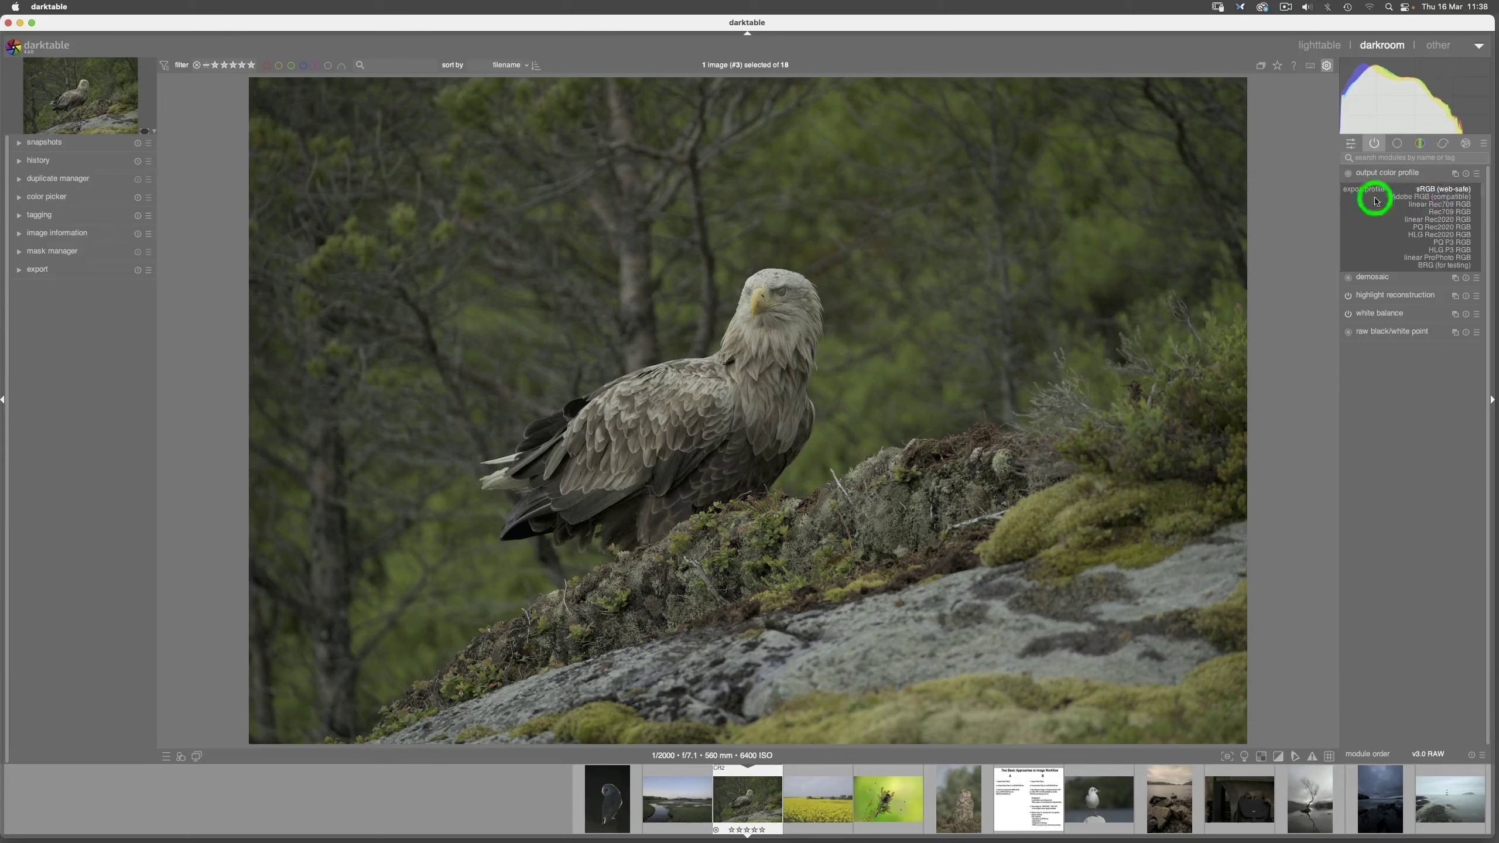
left_click(1416, 190)
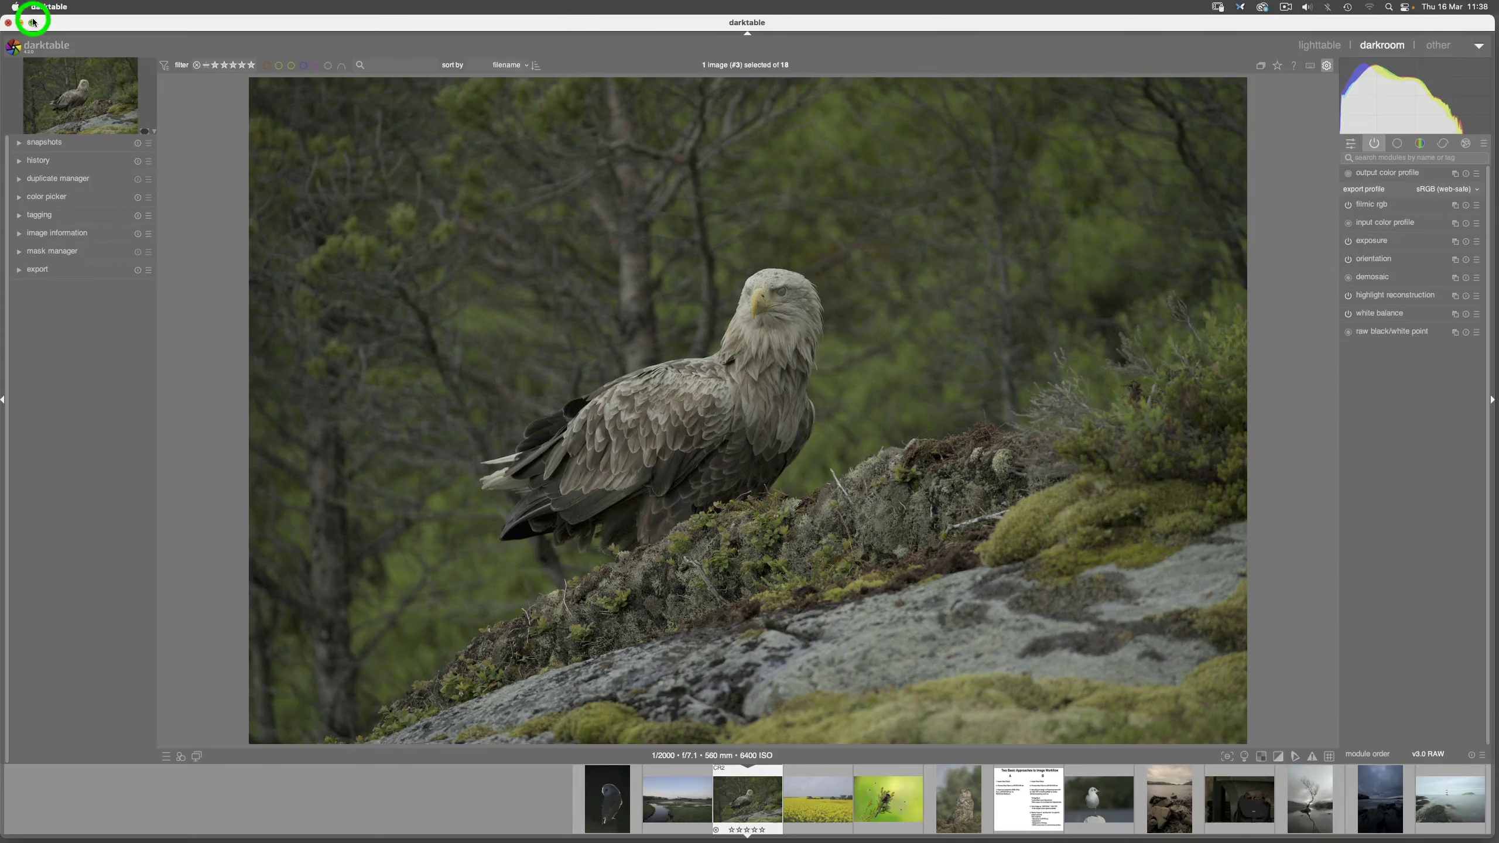
Step: Quit darktable and open a Finder window
left_click(49, 7)
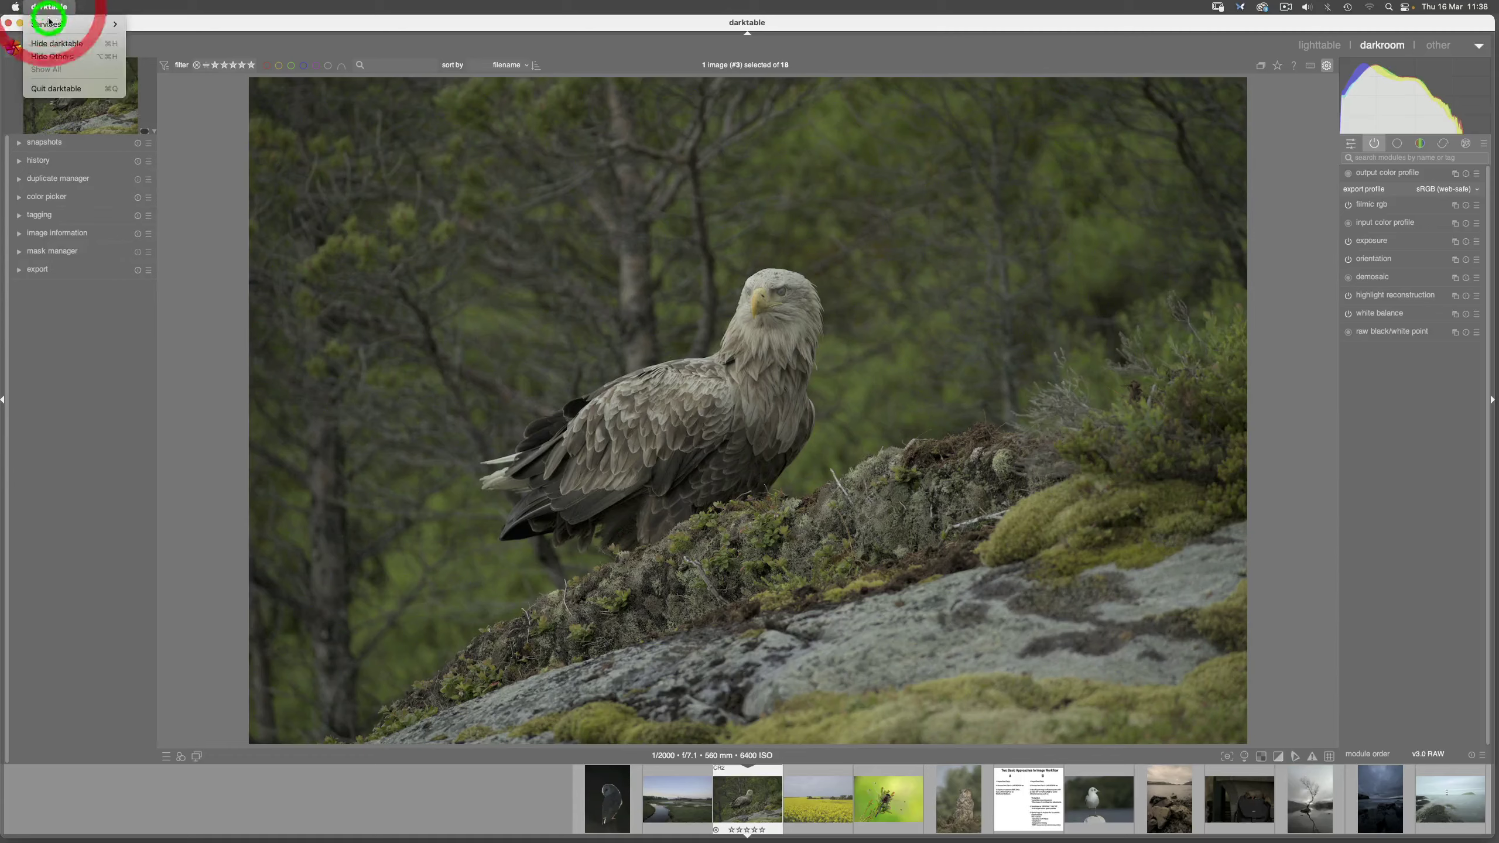
left_click(45, 88)
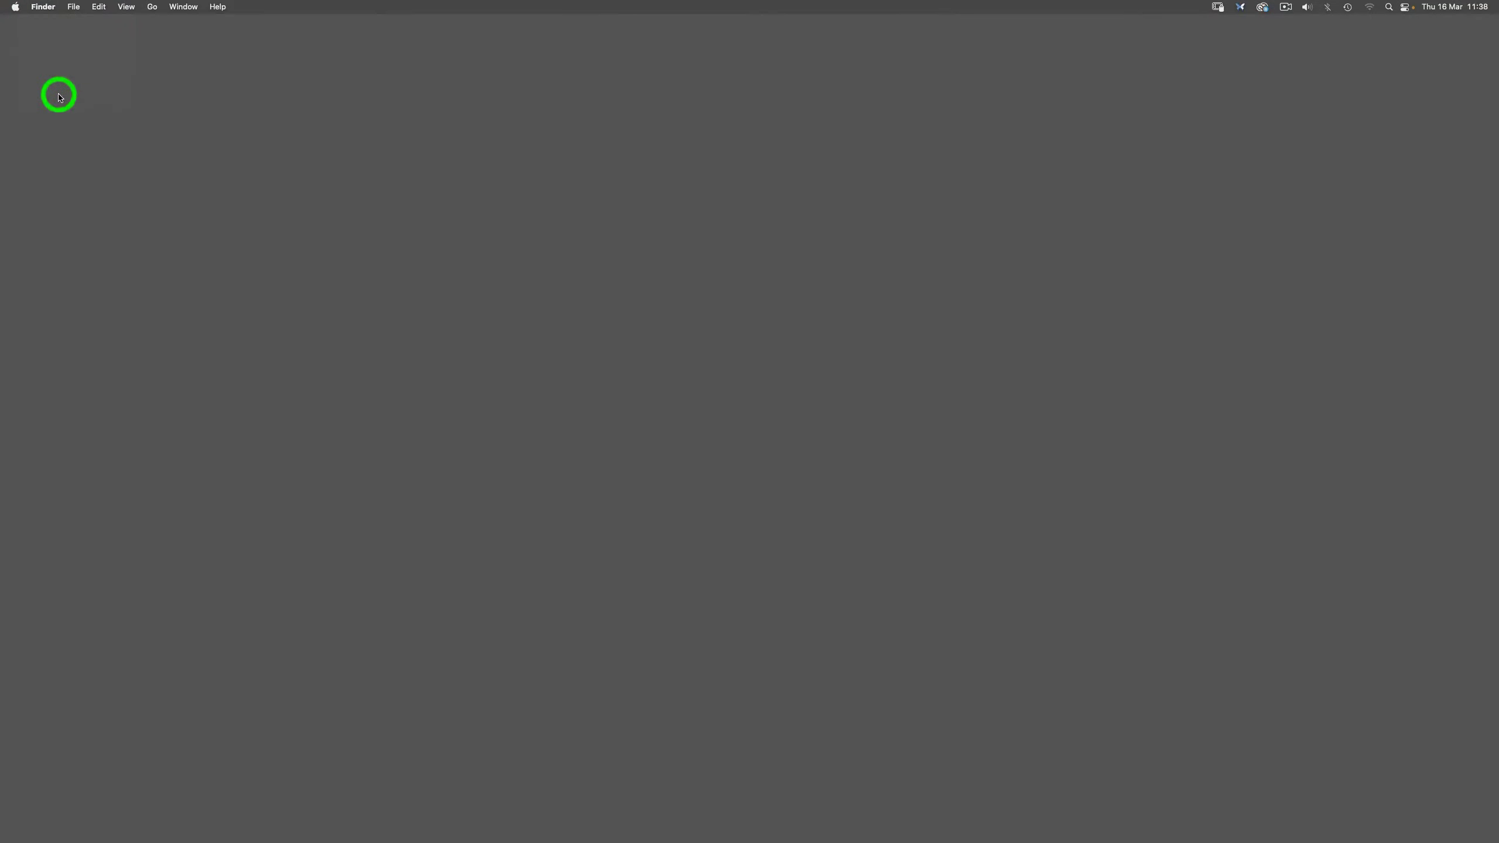
mouse_move(888, 834)
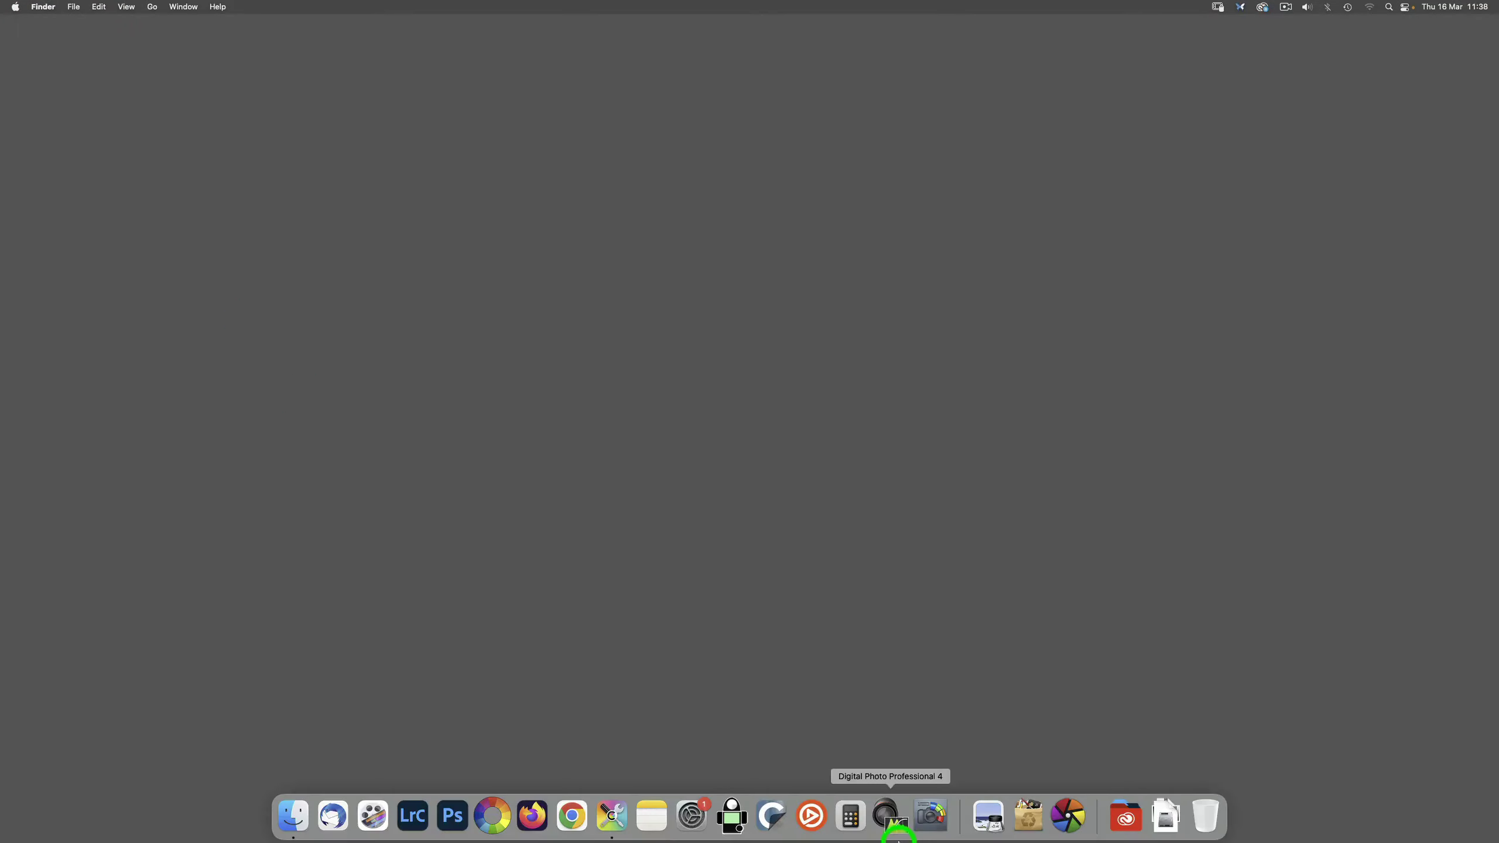
left_click(297, 823)
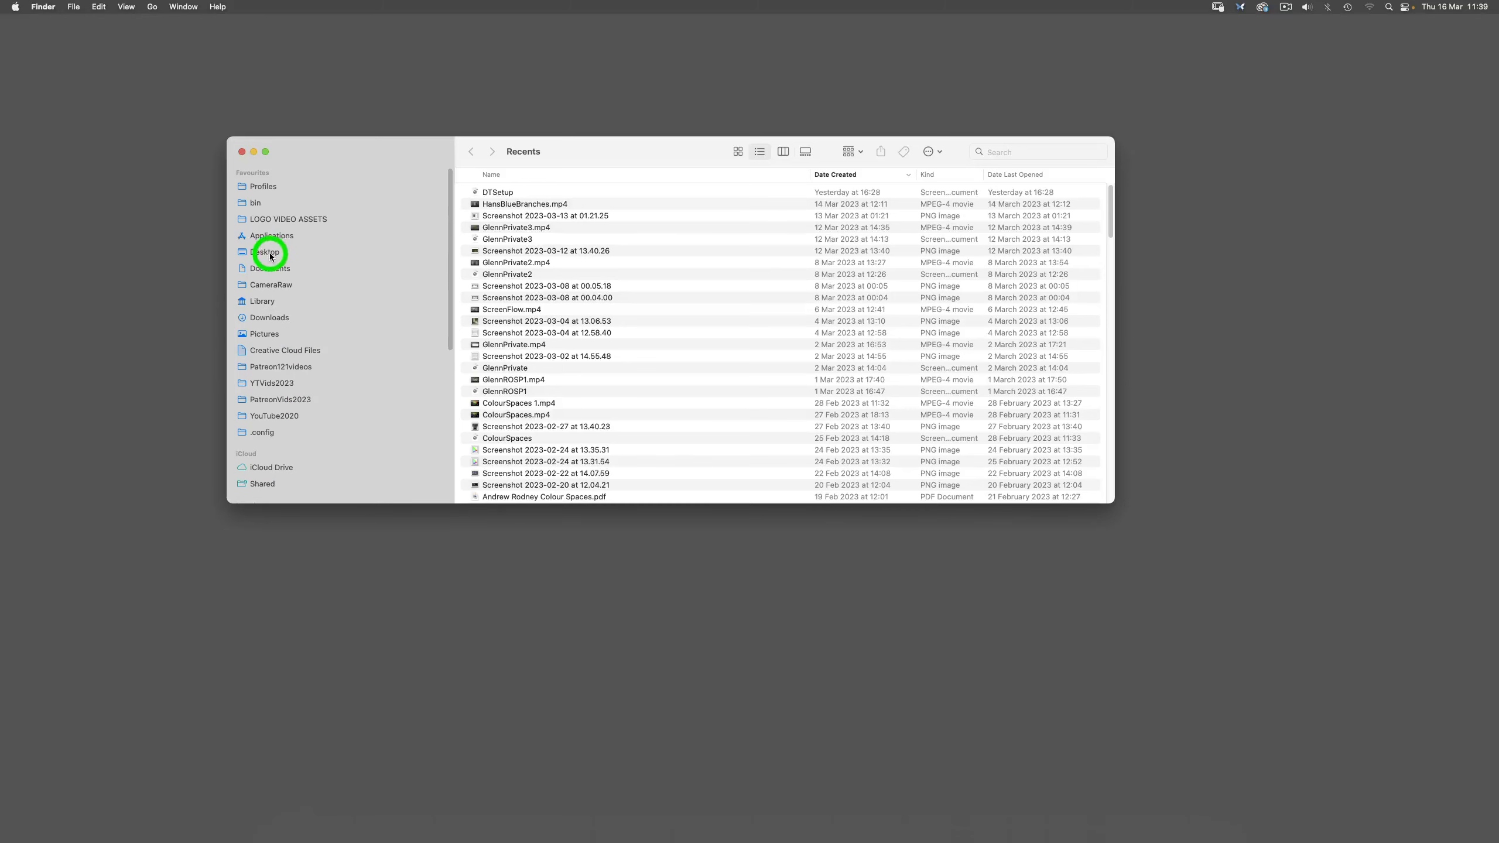
Step: Examine the ICC profiles in the "in" subfolder of the Desktop's color folder
left_click(269, 253)
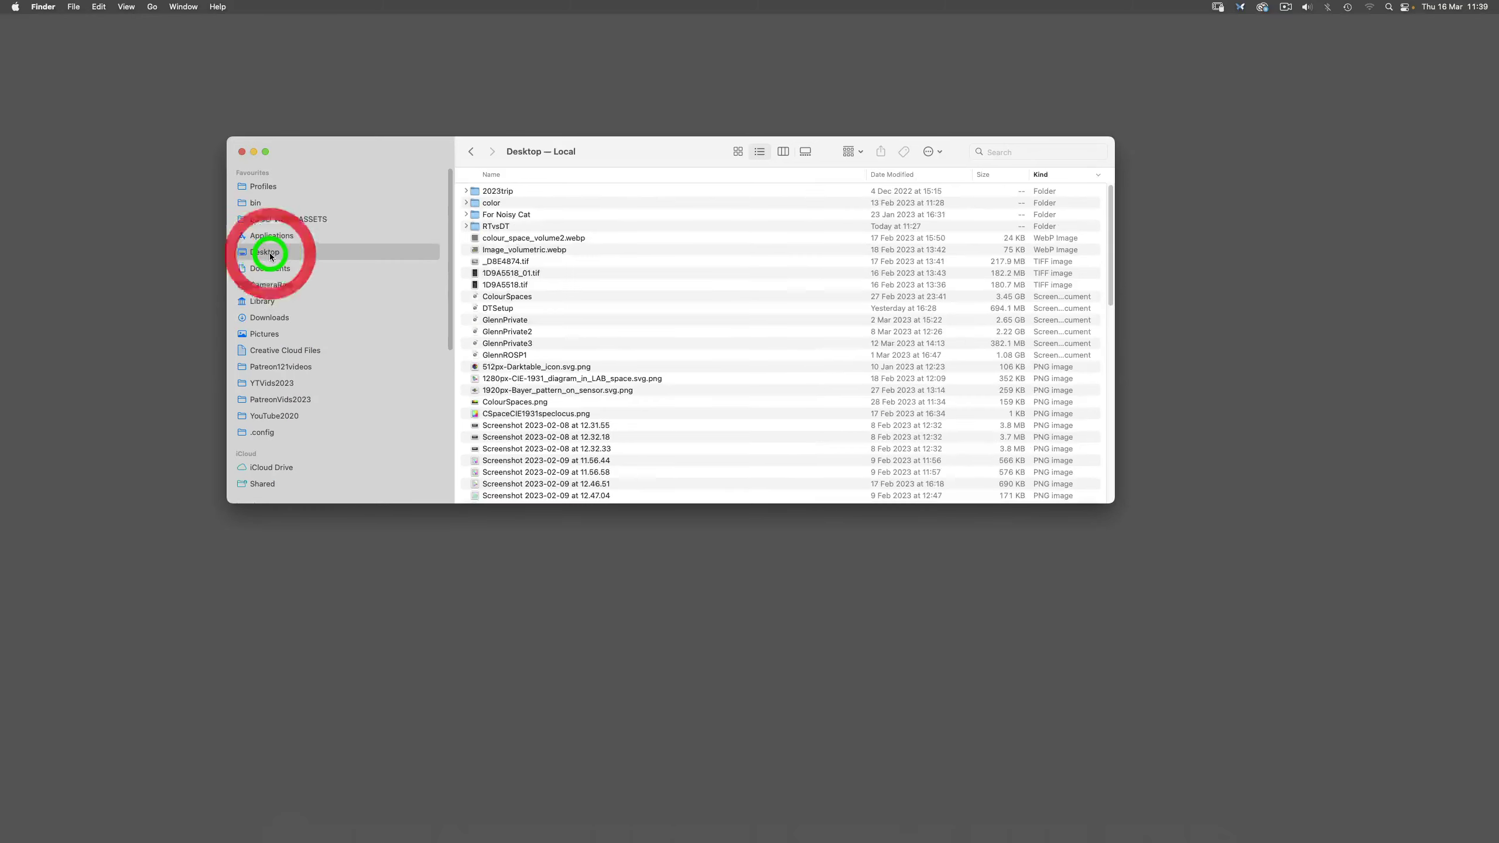
double_click(488, 202)
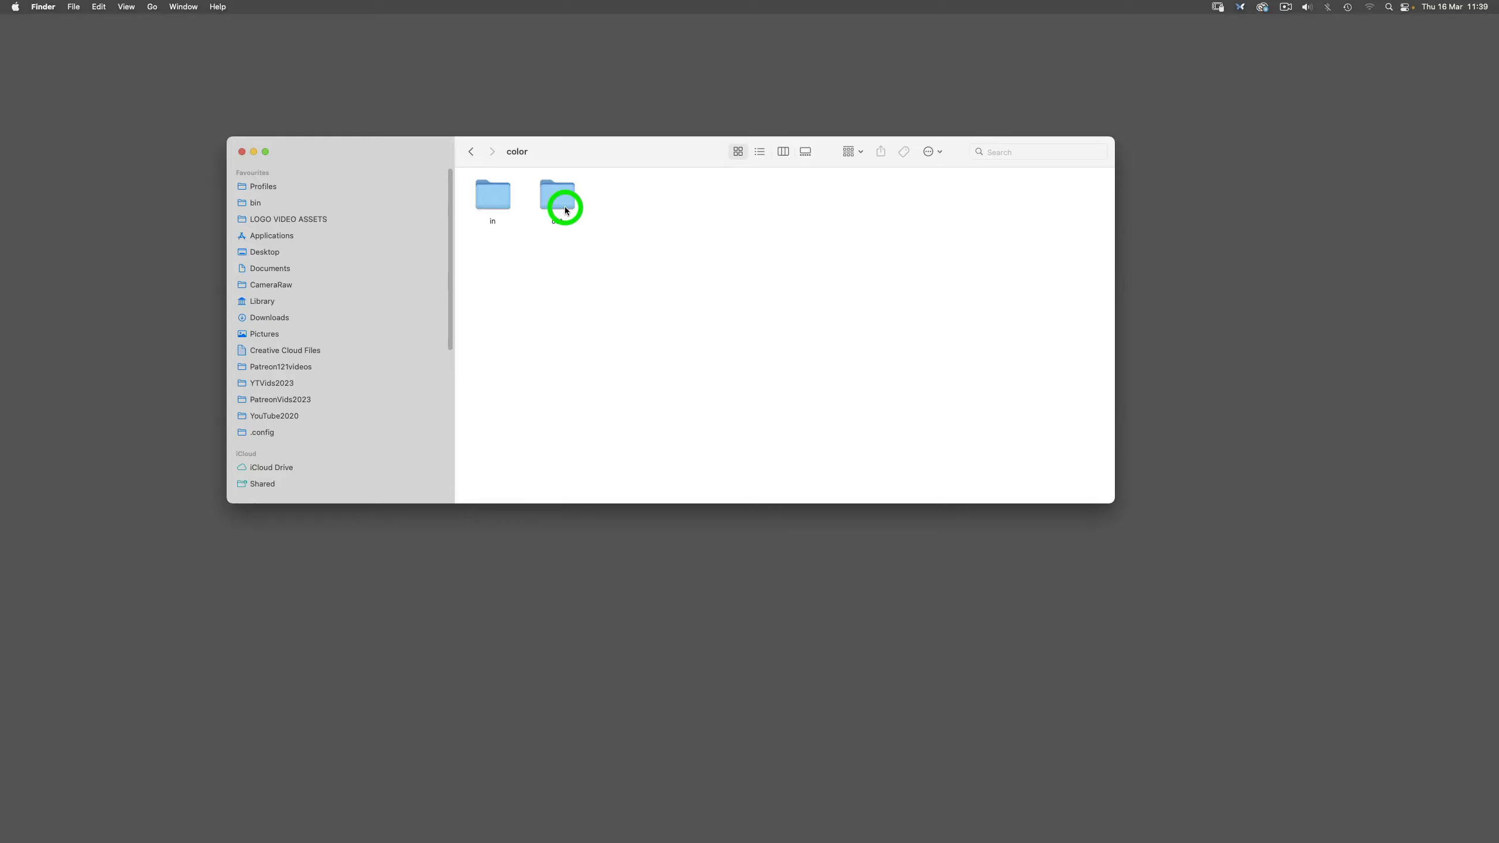
left_click(491, 205)
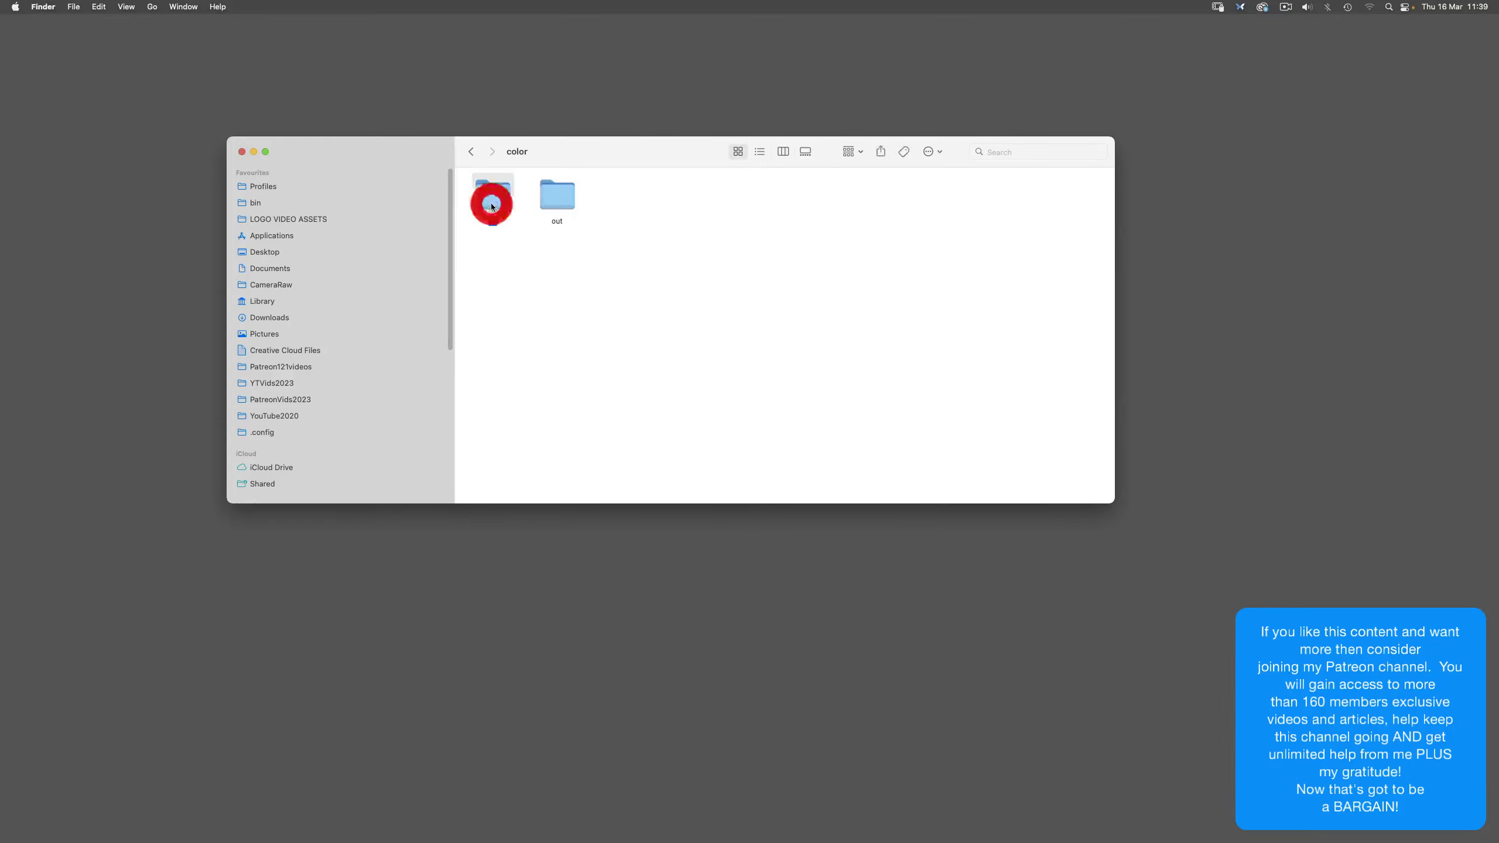
double_click(492, 206)
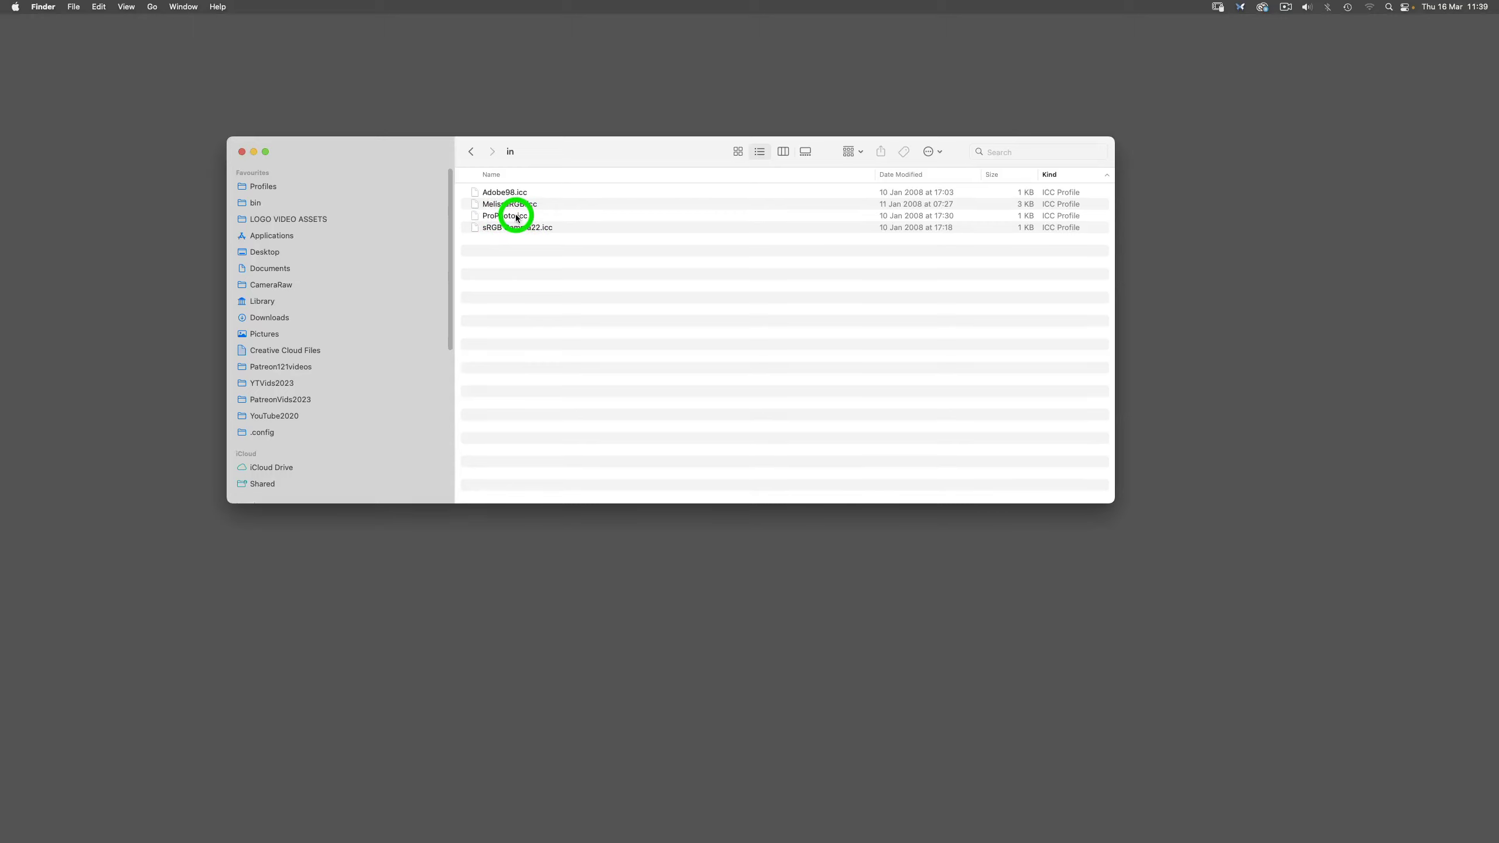
Step: Return to the Desktop folder and copy the color folder
left_click(471, 155)
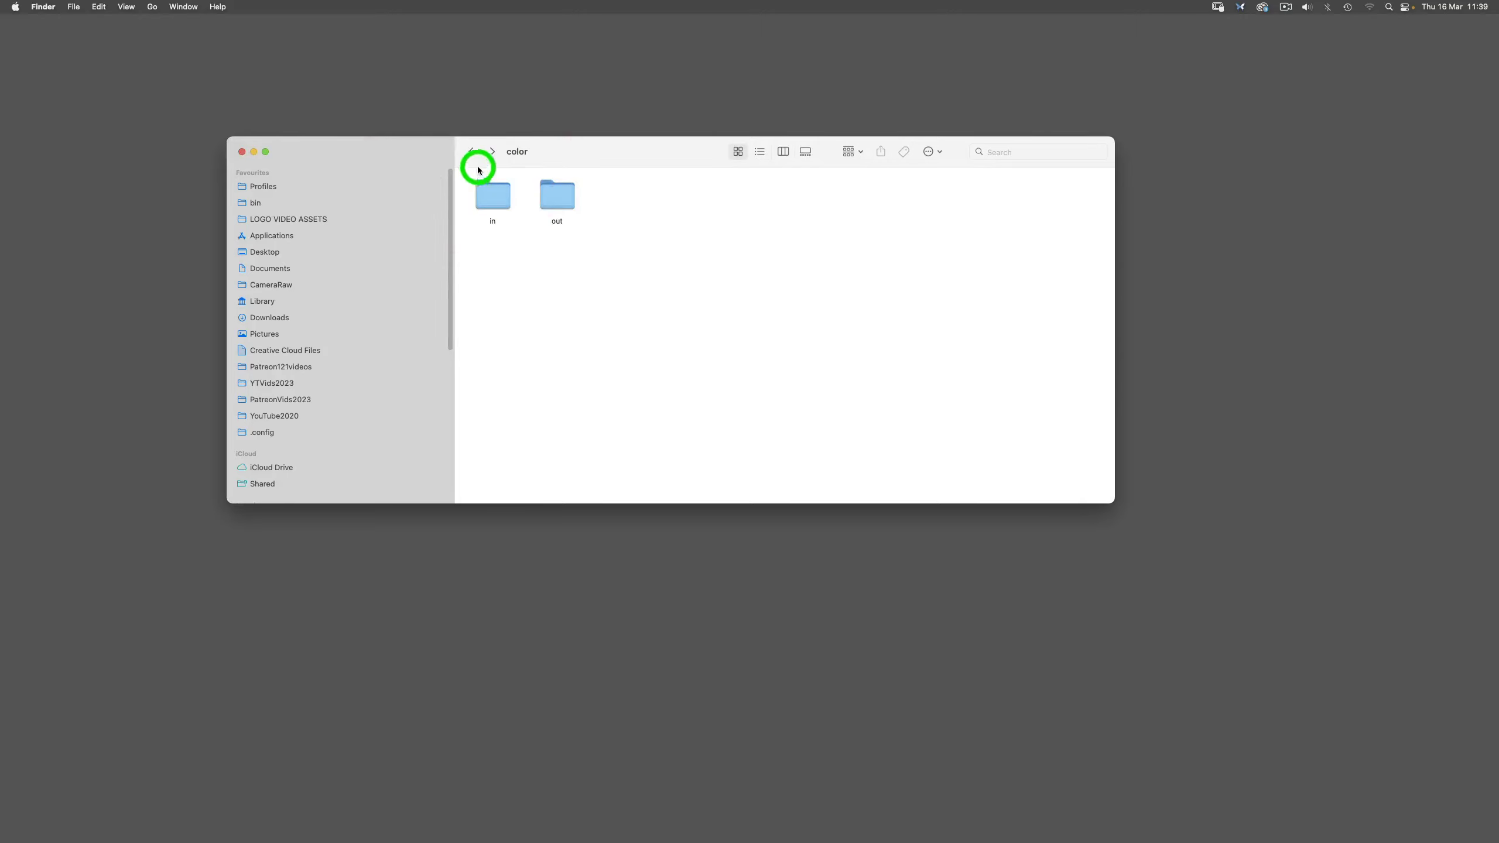
left_click(472, 153)
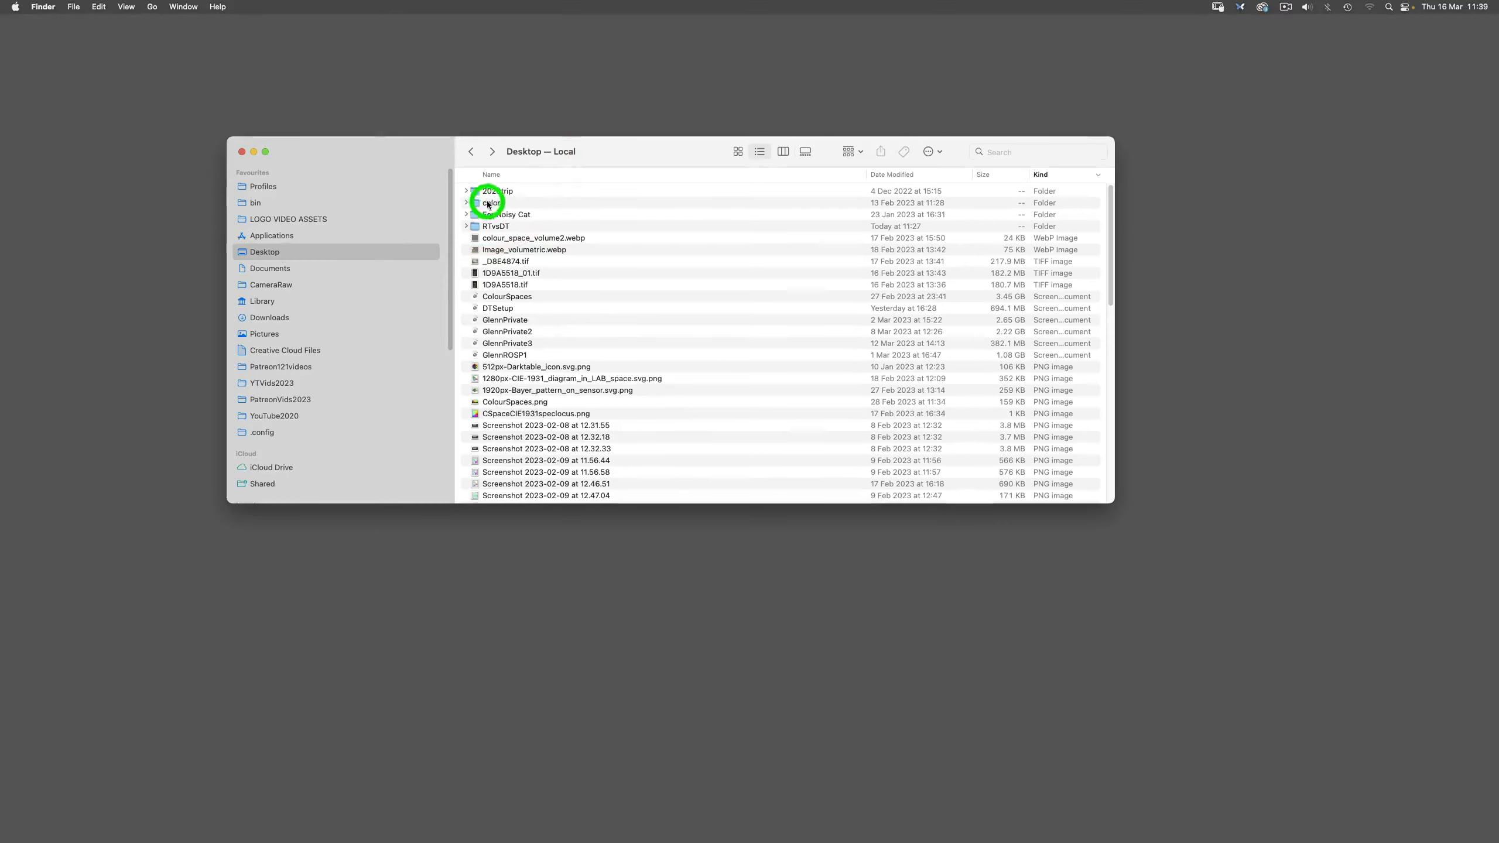
right_click(493, 204)
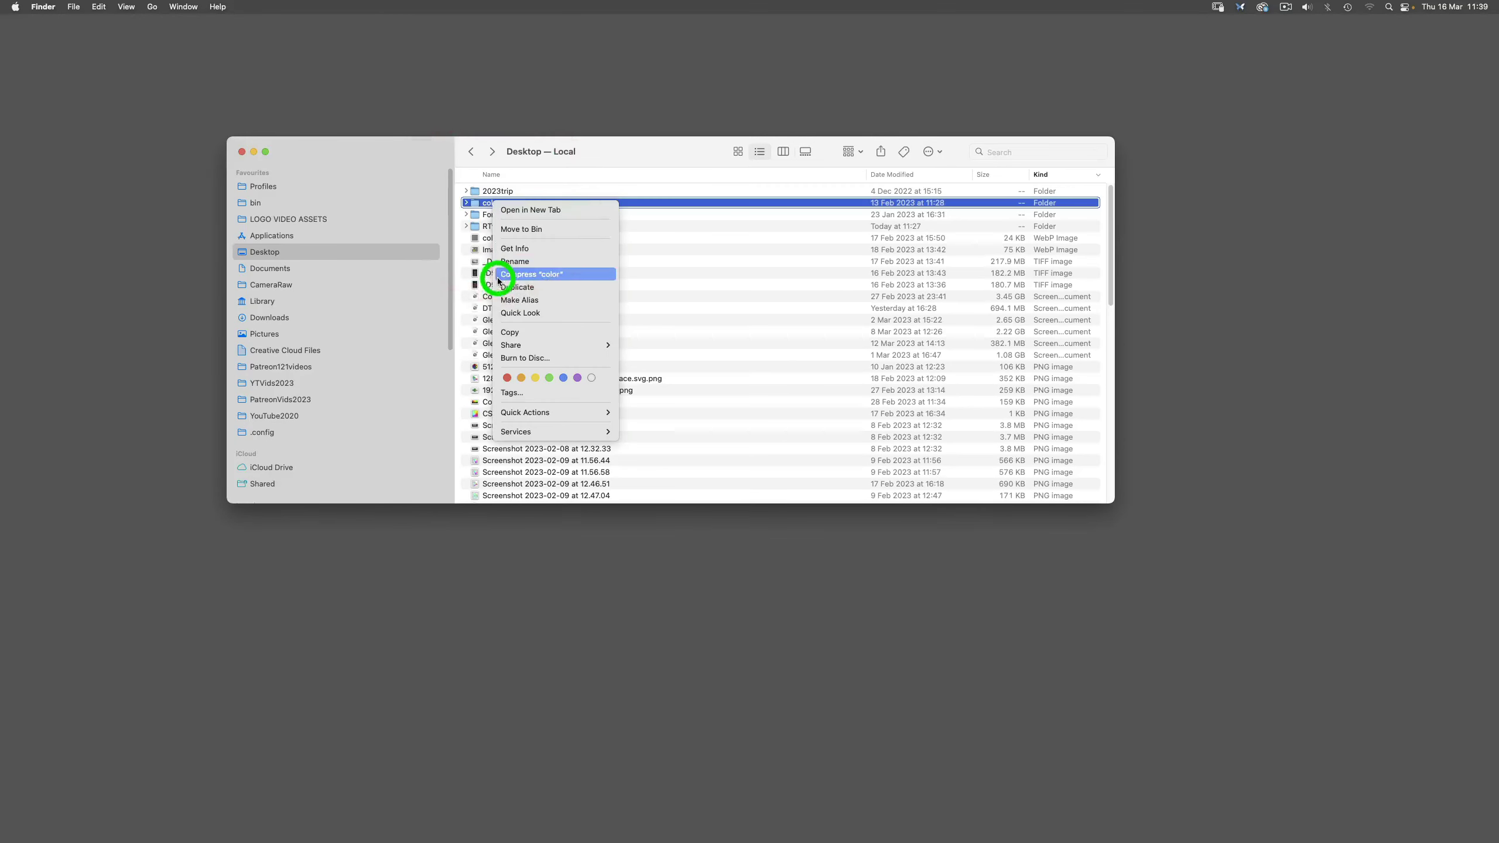
left_click(524, 335)
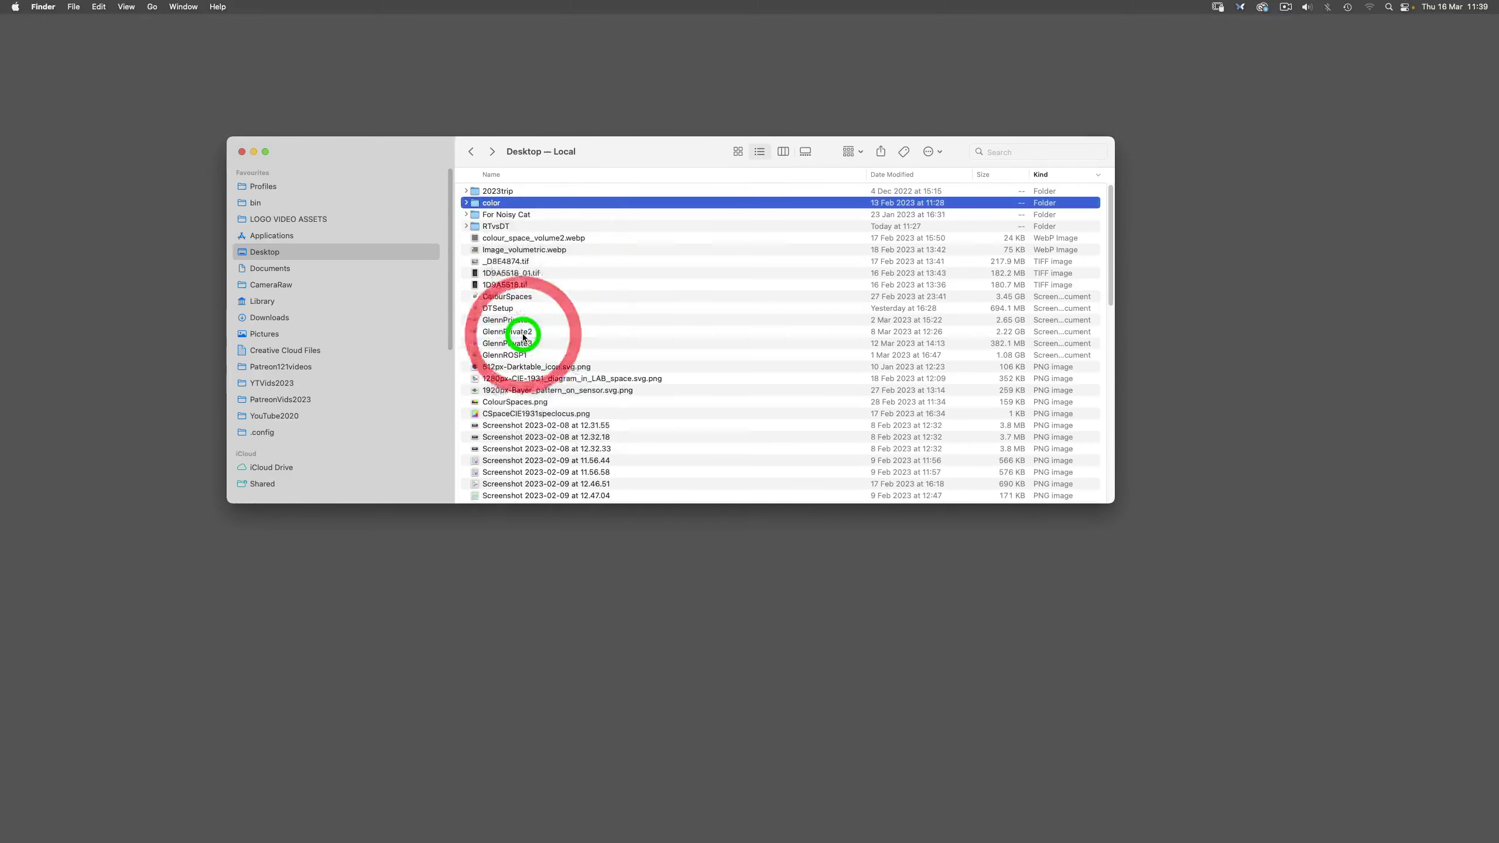
Step: Paste the copied color folder into the darktable folder inside .config and close the Finder window
left_click(266, 432)
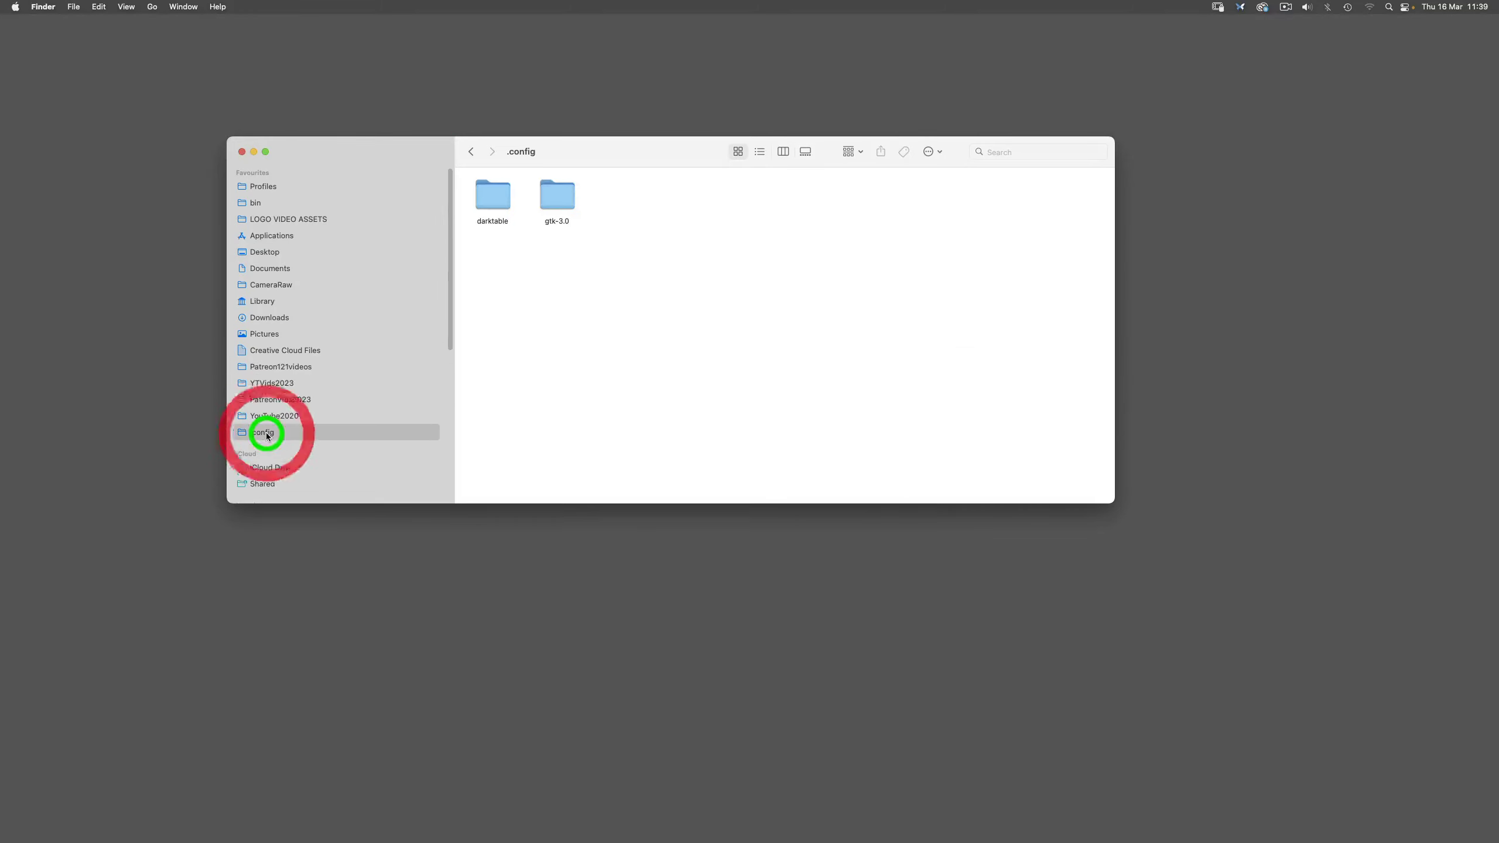
double_click(484, 199)
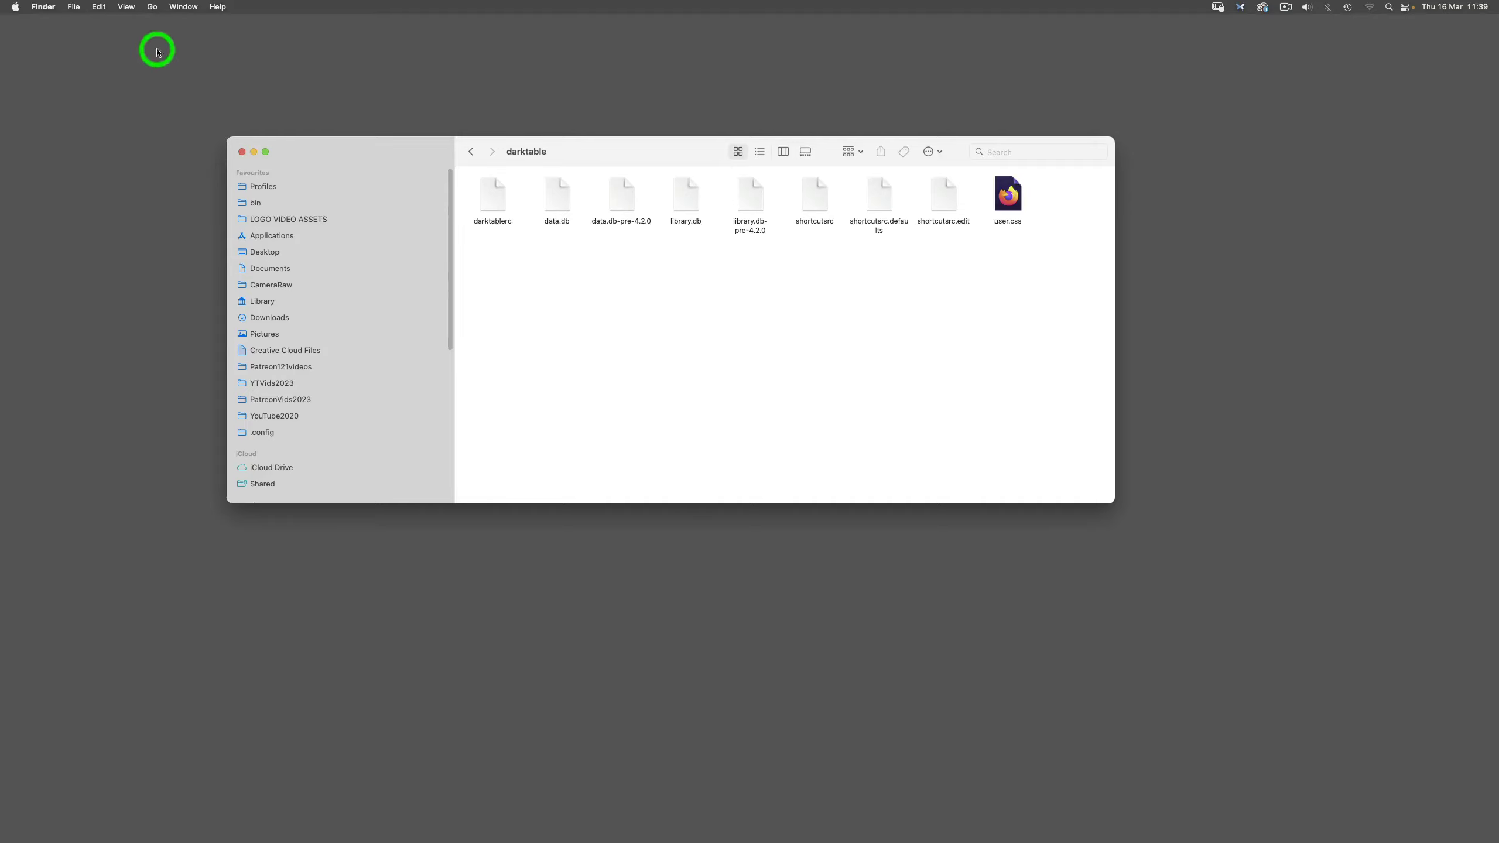
left_click(99, 7)
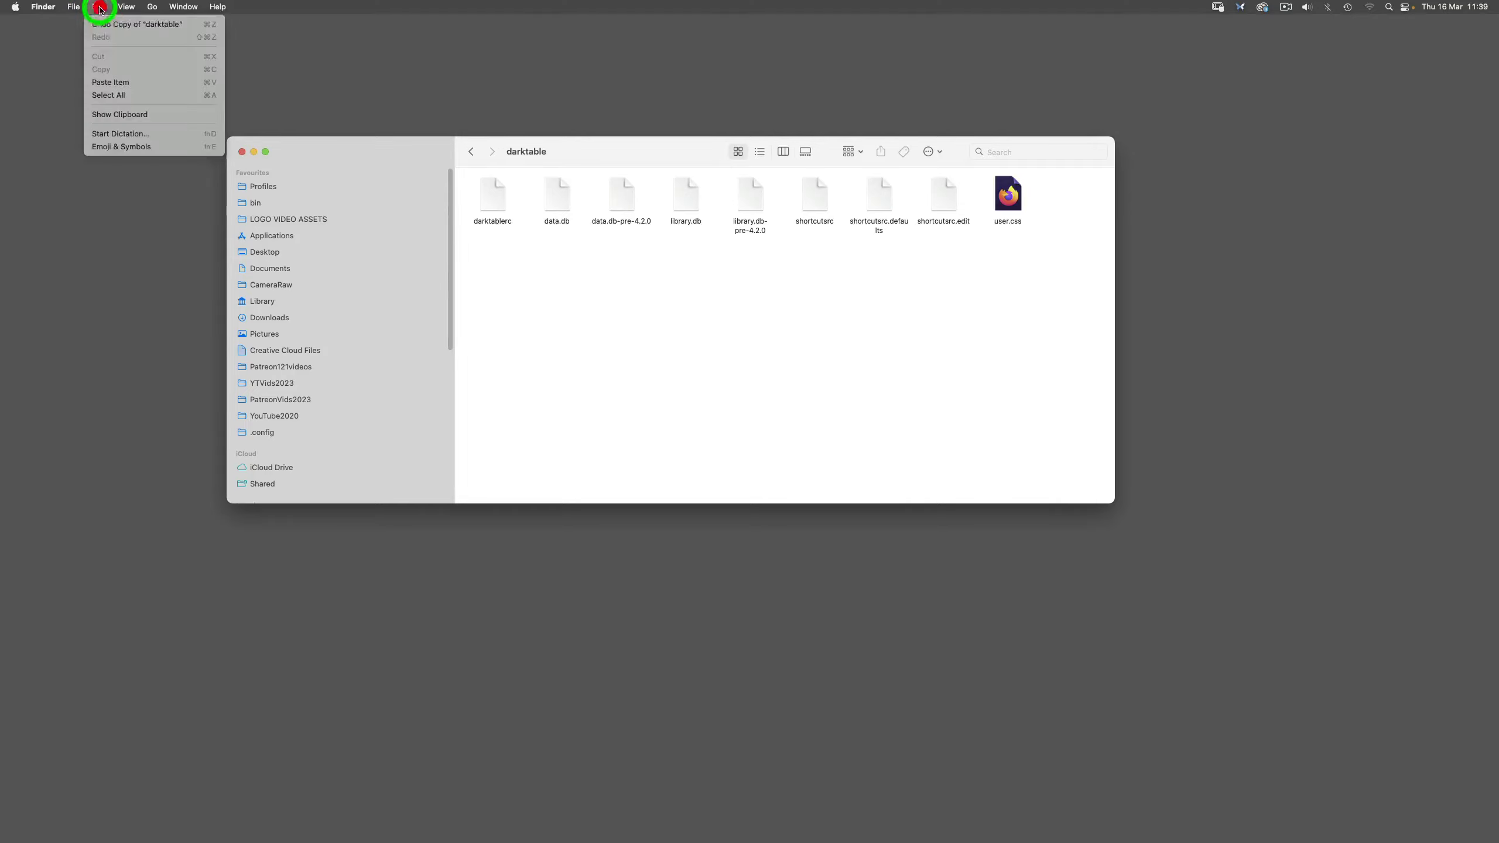
left_click(113, 82)
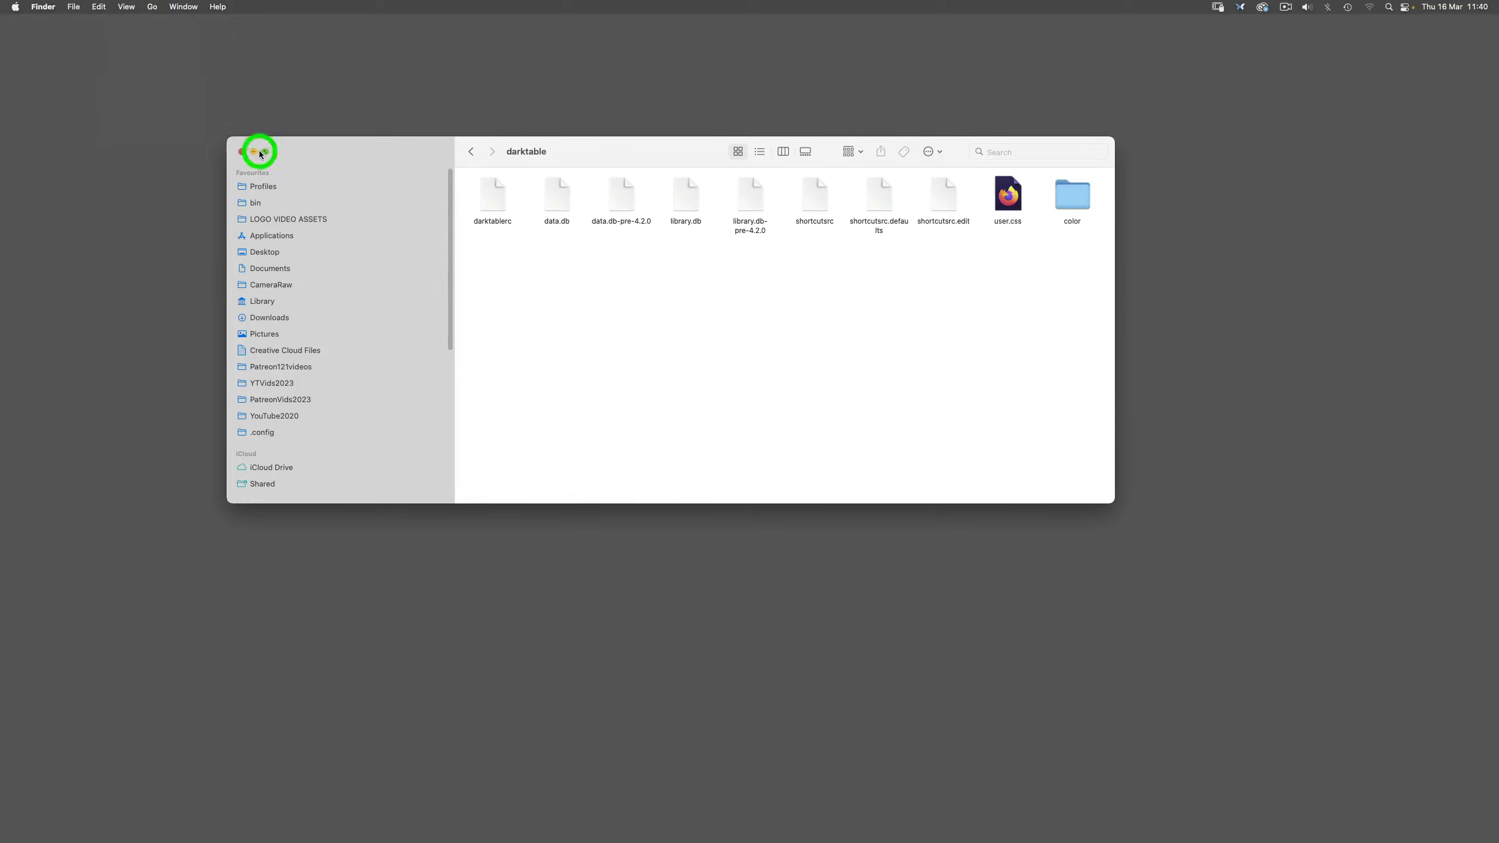
left_click(241, 152)
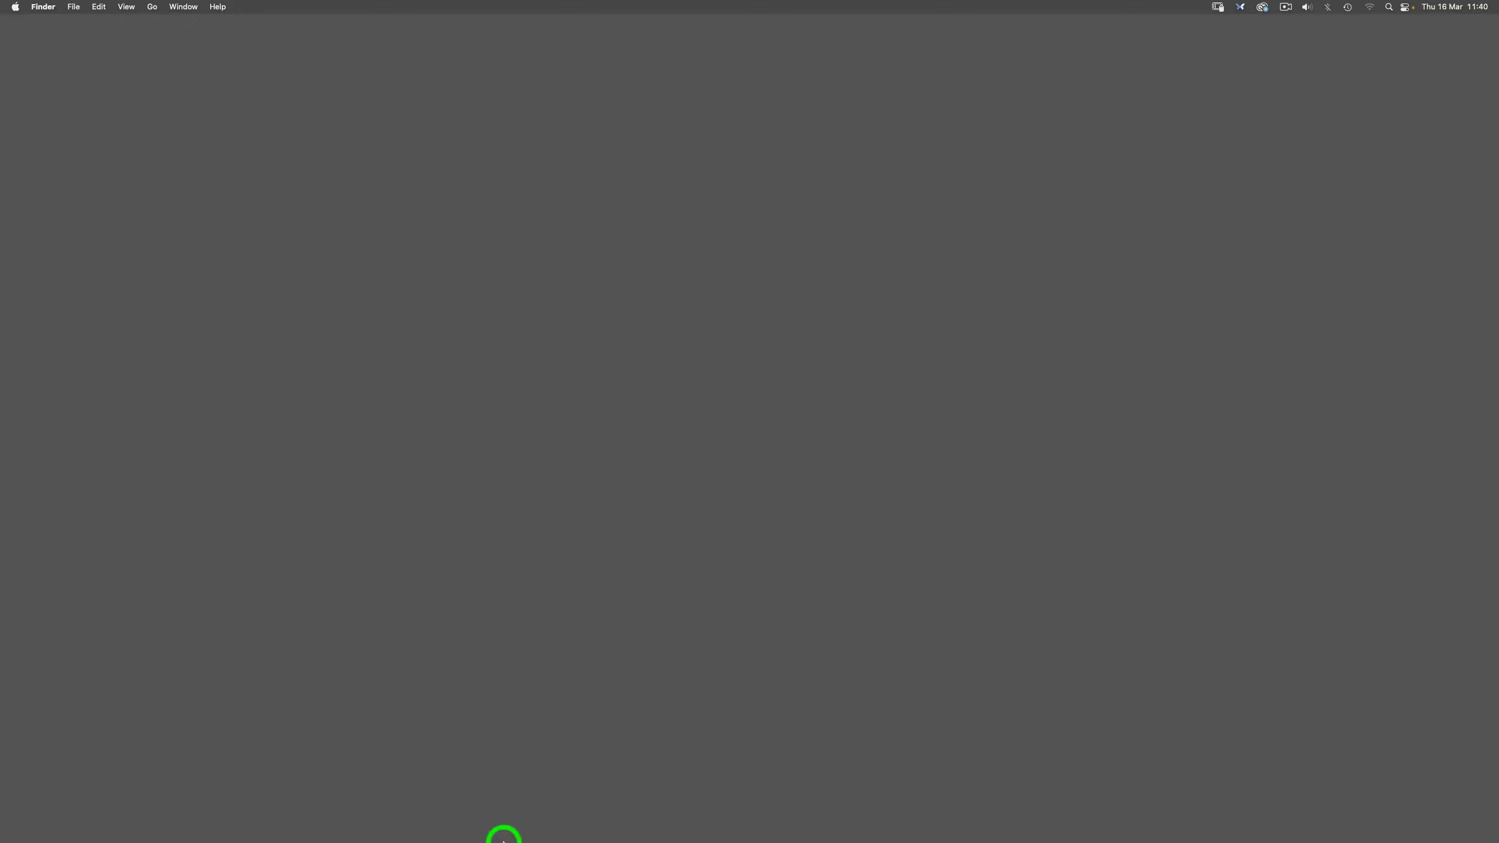
Step: Launch darktable and open the photo of the eagle on the mossy rock in the darkroom
mouse_move(502, 835)
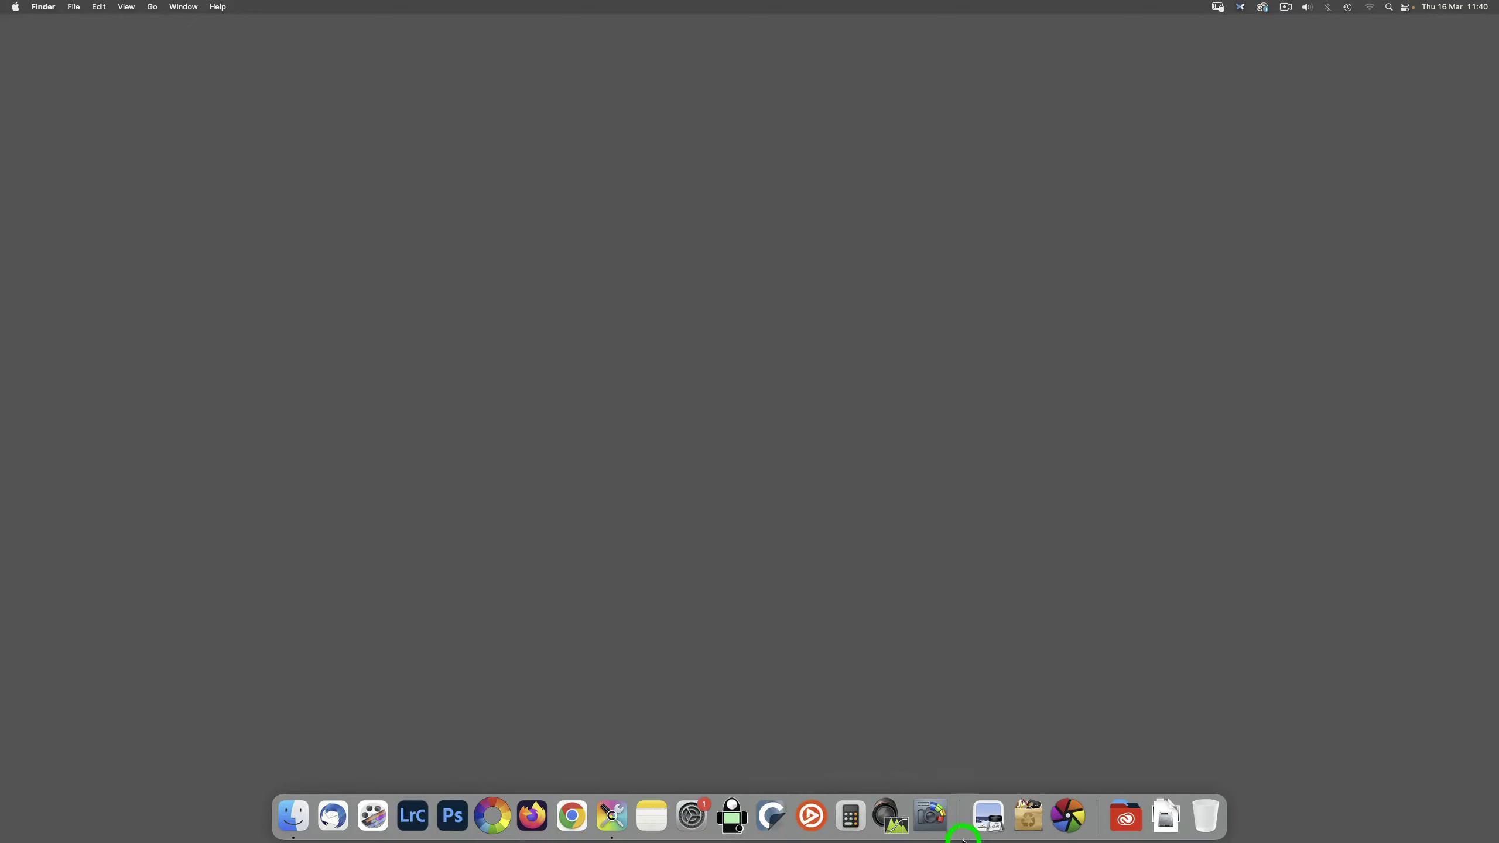
left_click(1063, 819)
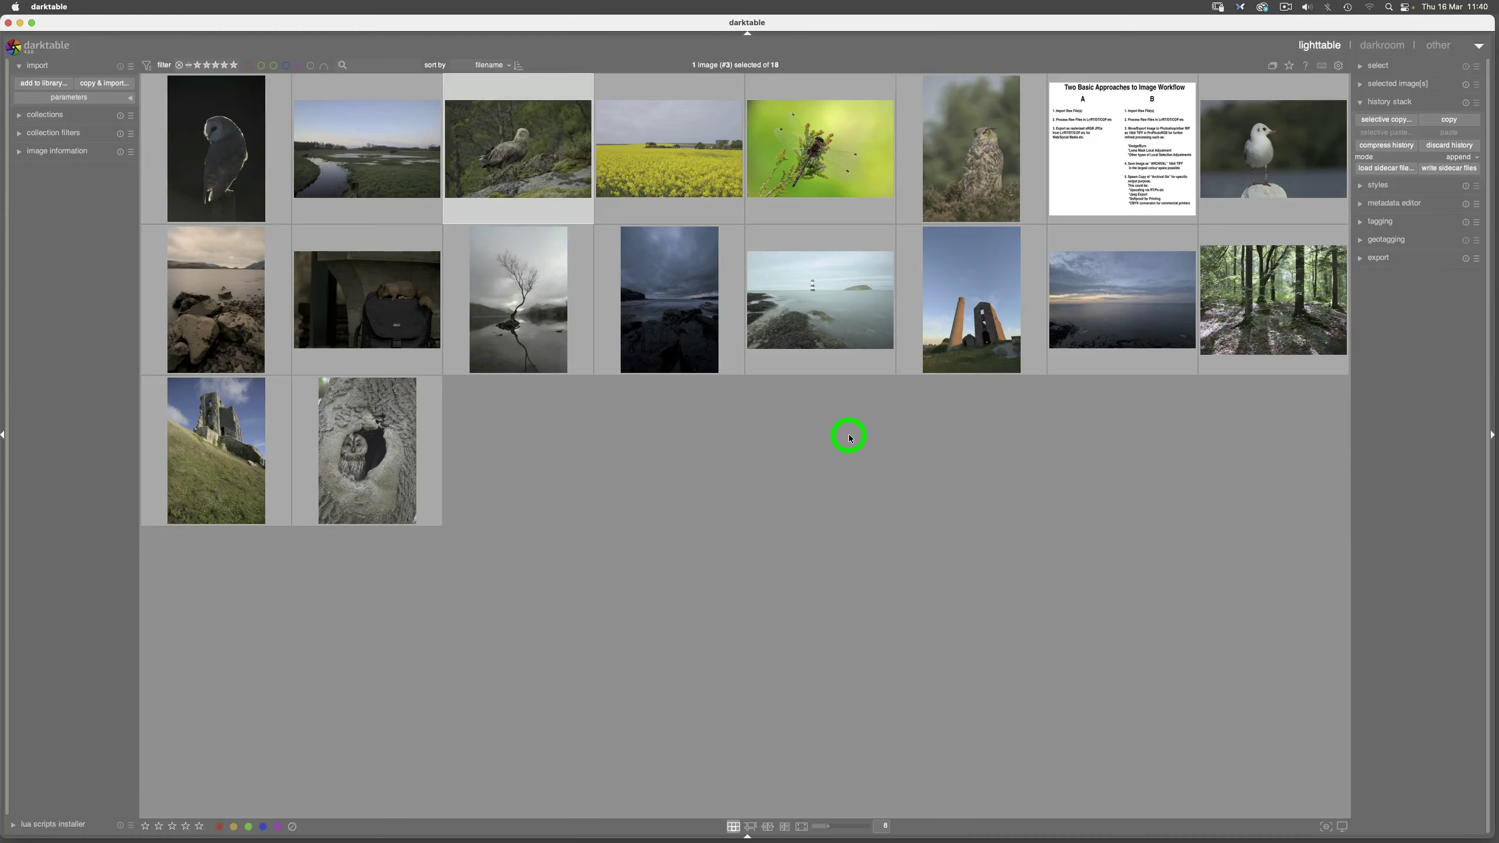
left_click(521, 164)
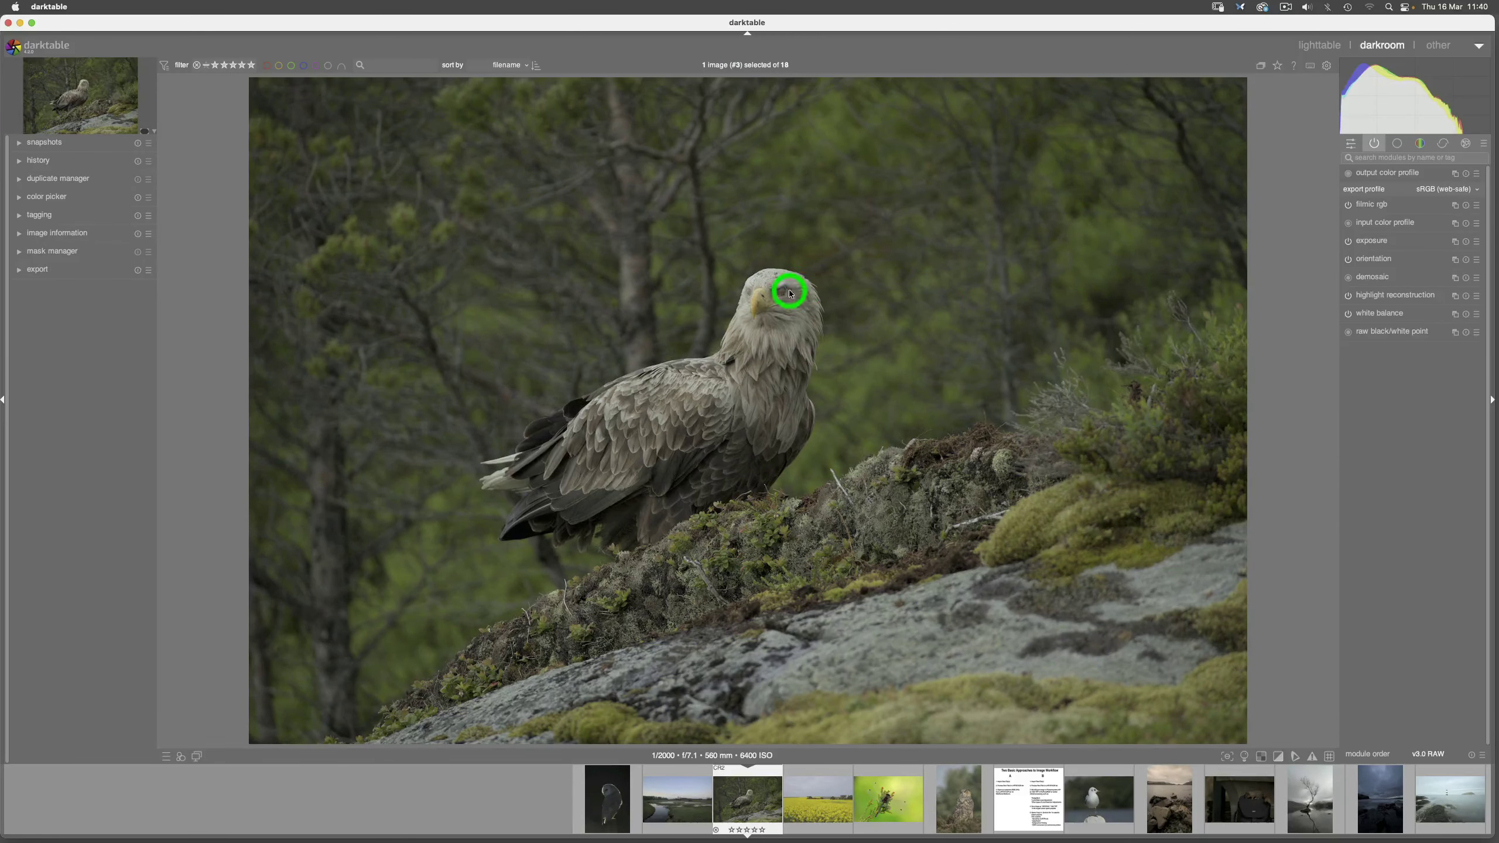
Step: Set the output color profile's export profile to ProPhoto and store it as preset "raw", auto-applied to matching images with the non-raw format excluded
left_click(1431, 194)
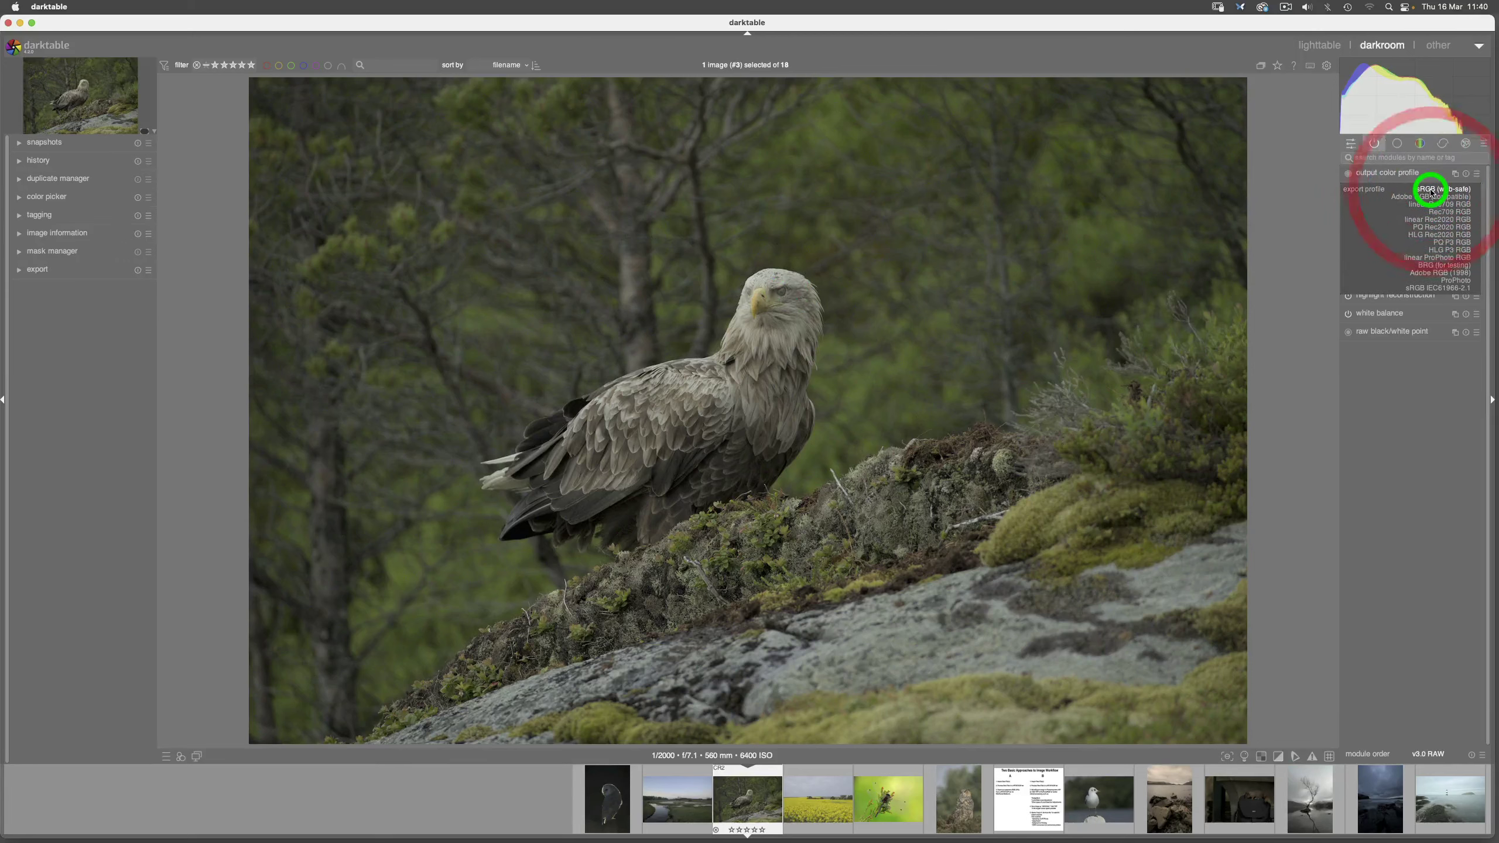
left_click(1457, 283)
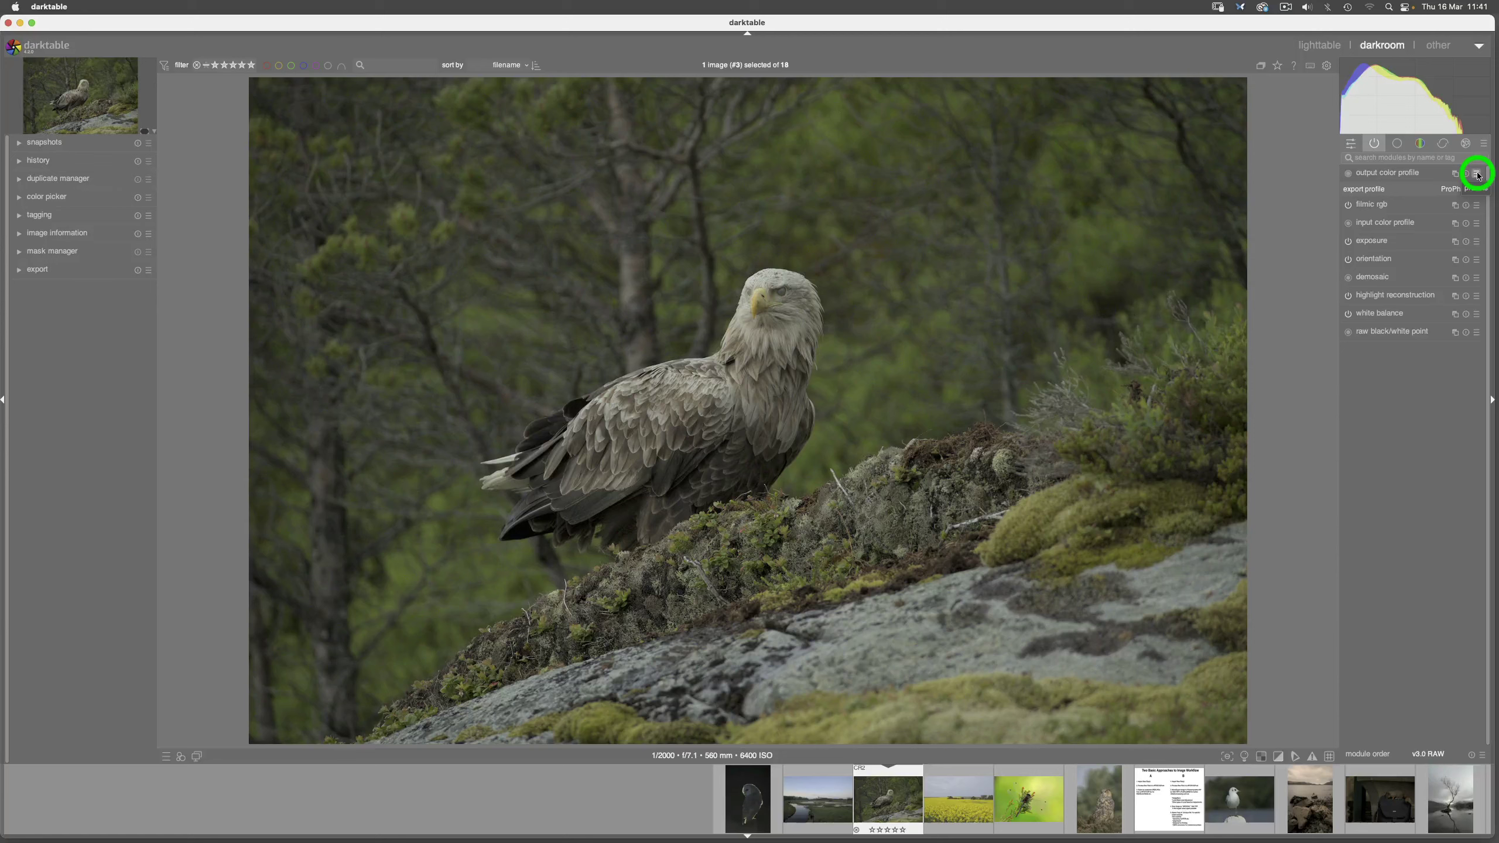
left_click(1477, 174)
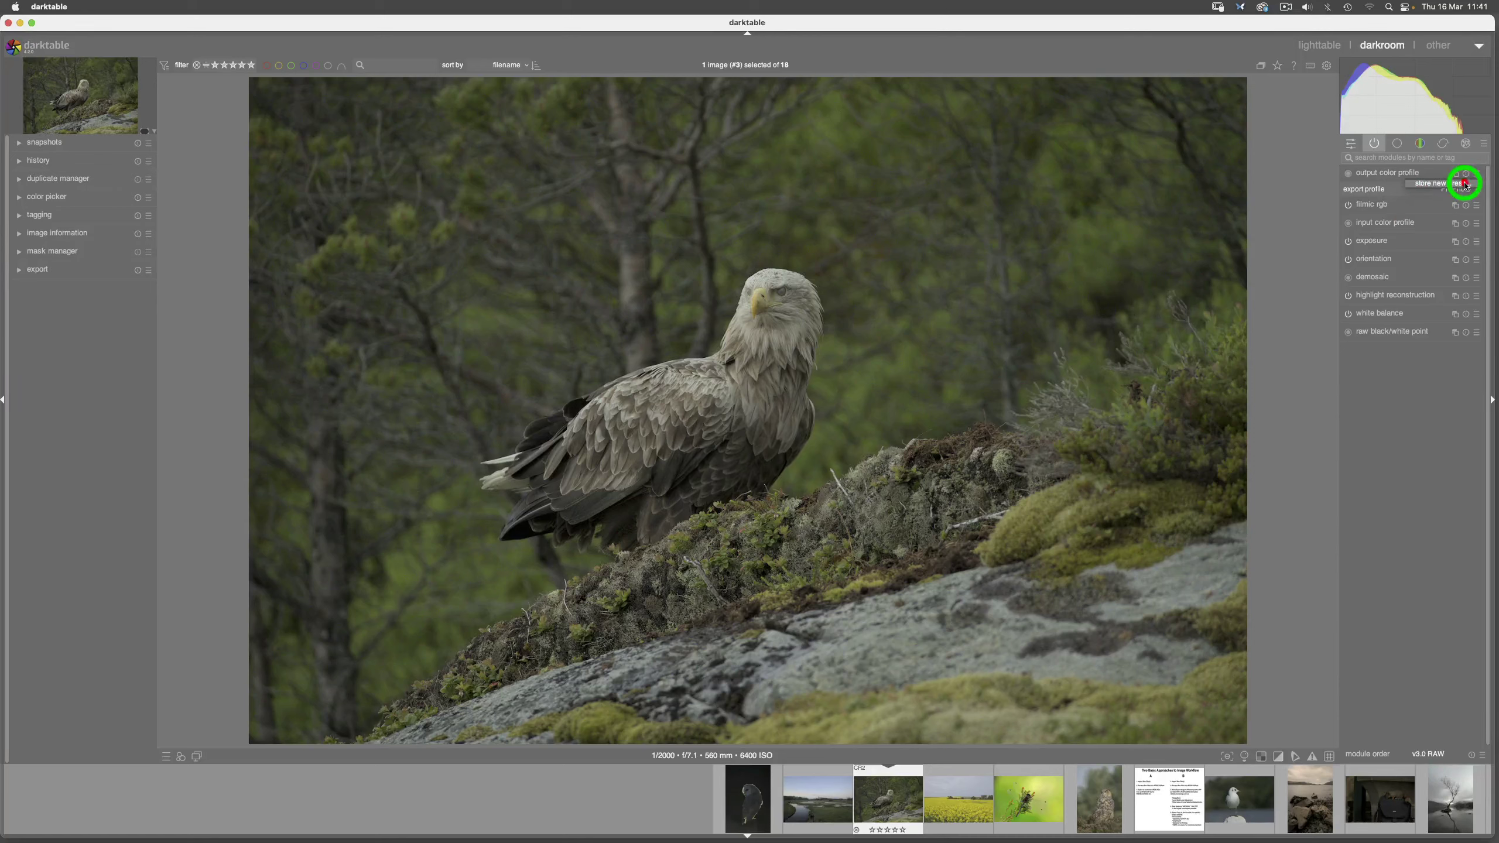
left_click(1466, 185)
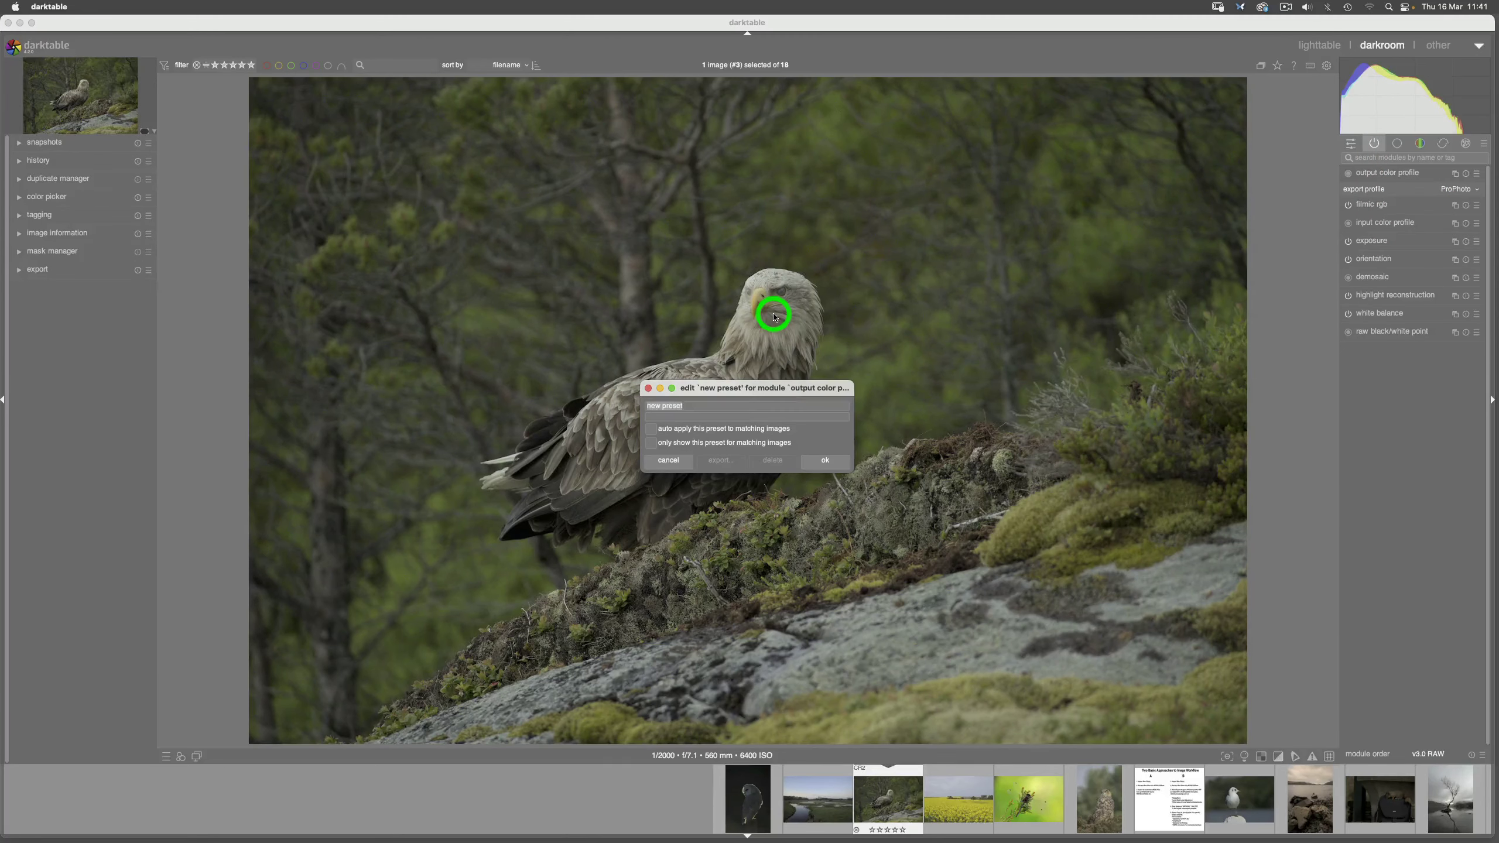
type("raw")
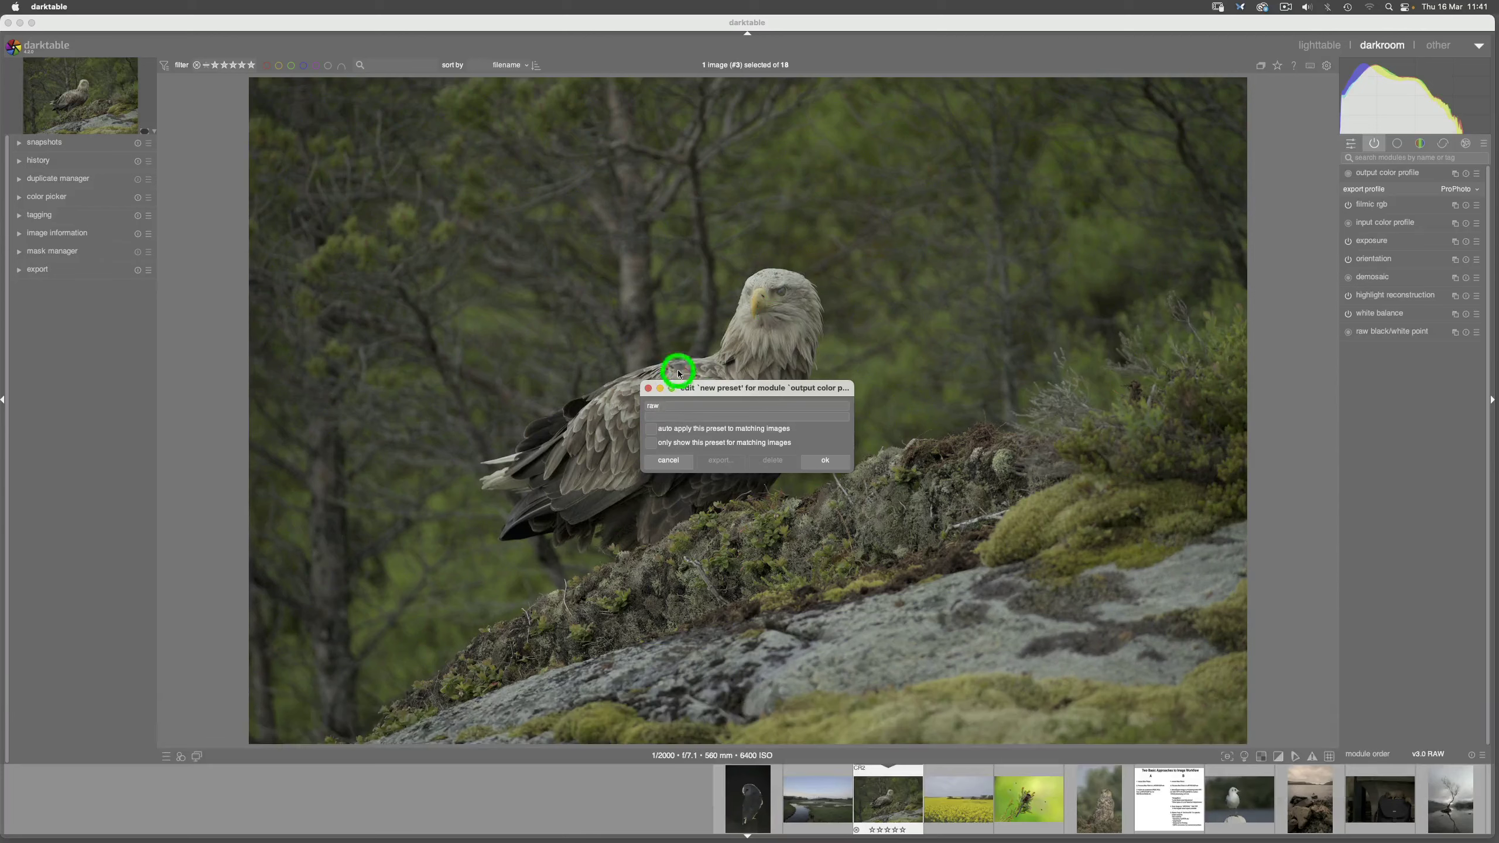
left_click(652, 432)
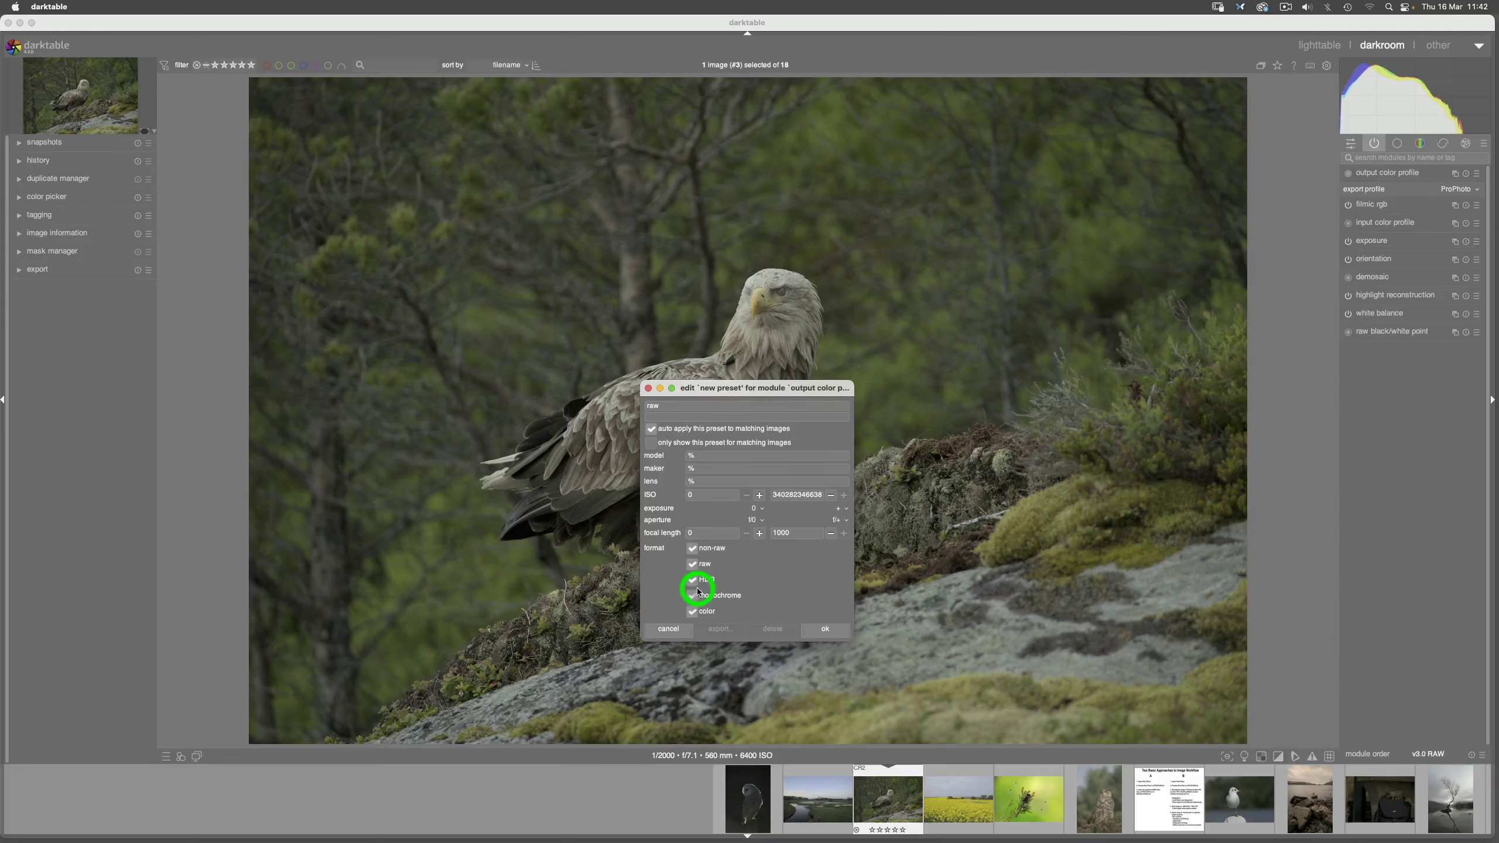
left_click(693, 551)
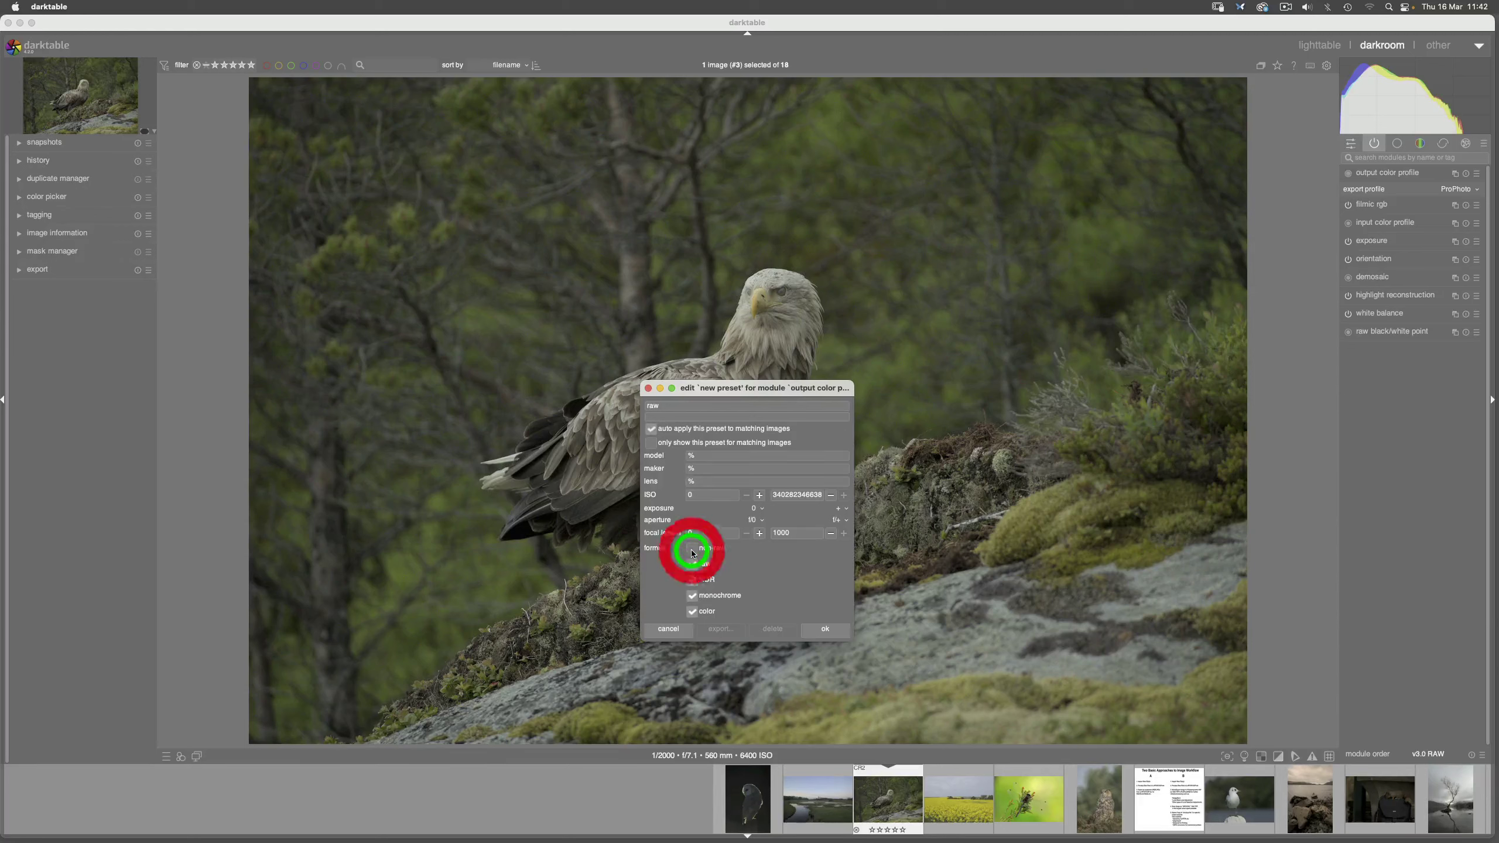
left_click(827, 632)
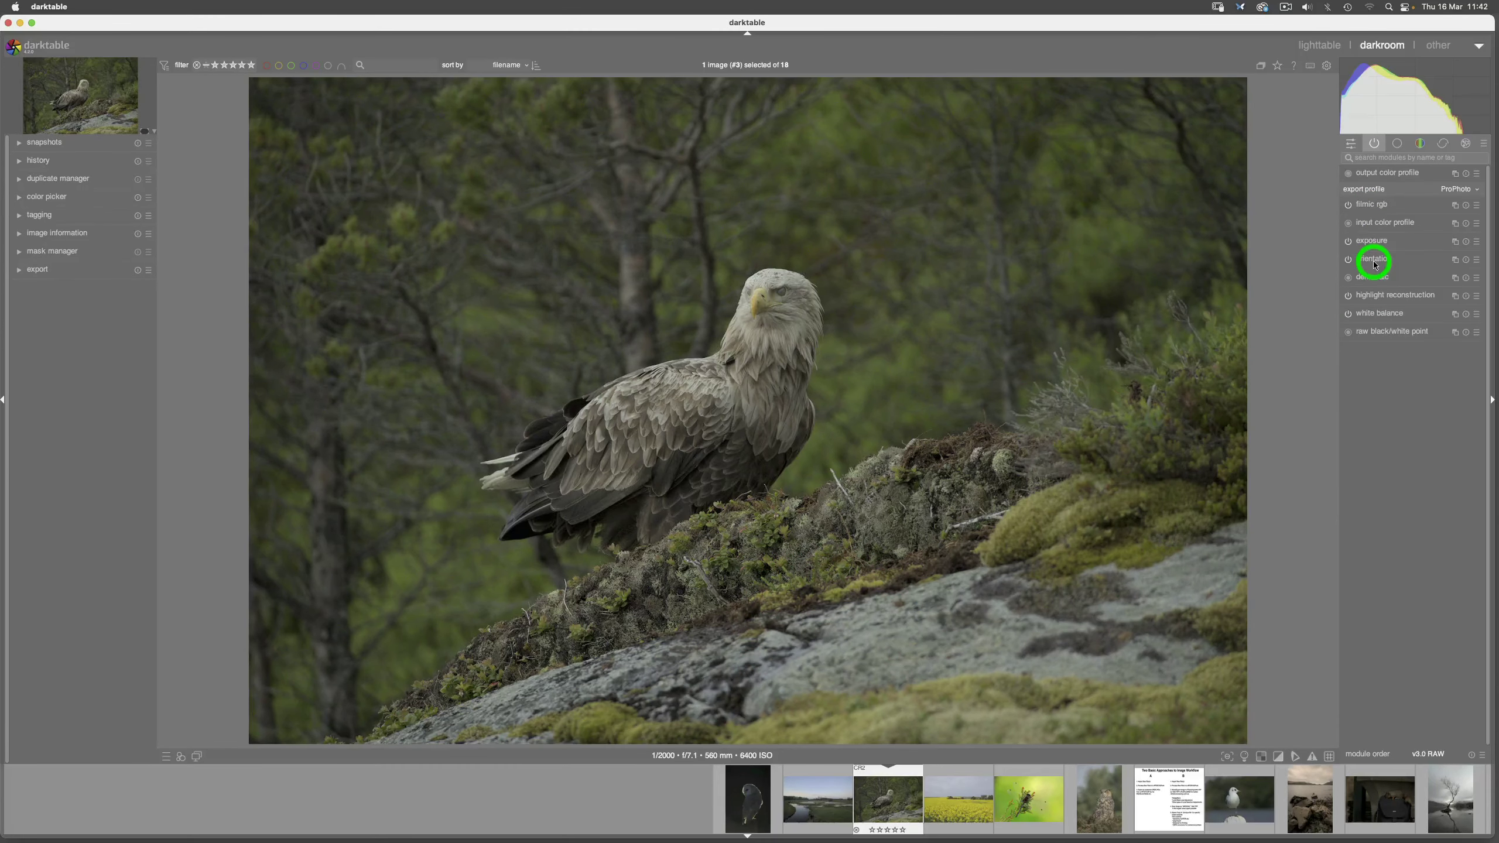
Step: Set the working profile in the input color profile module to linear ProPhoto RGB
left_click(1377, 224)
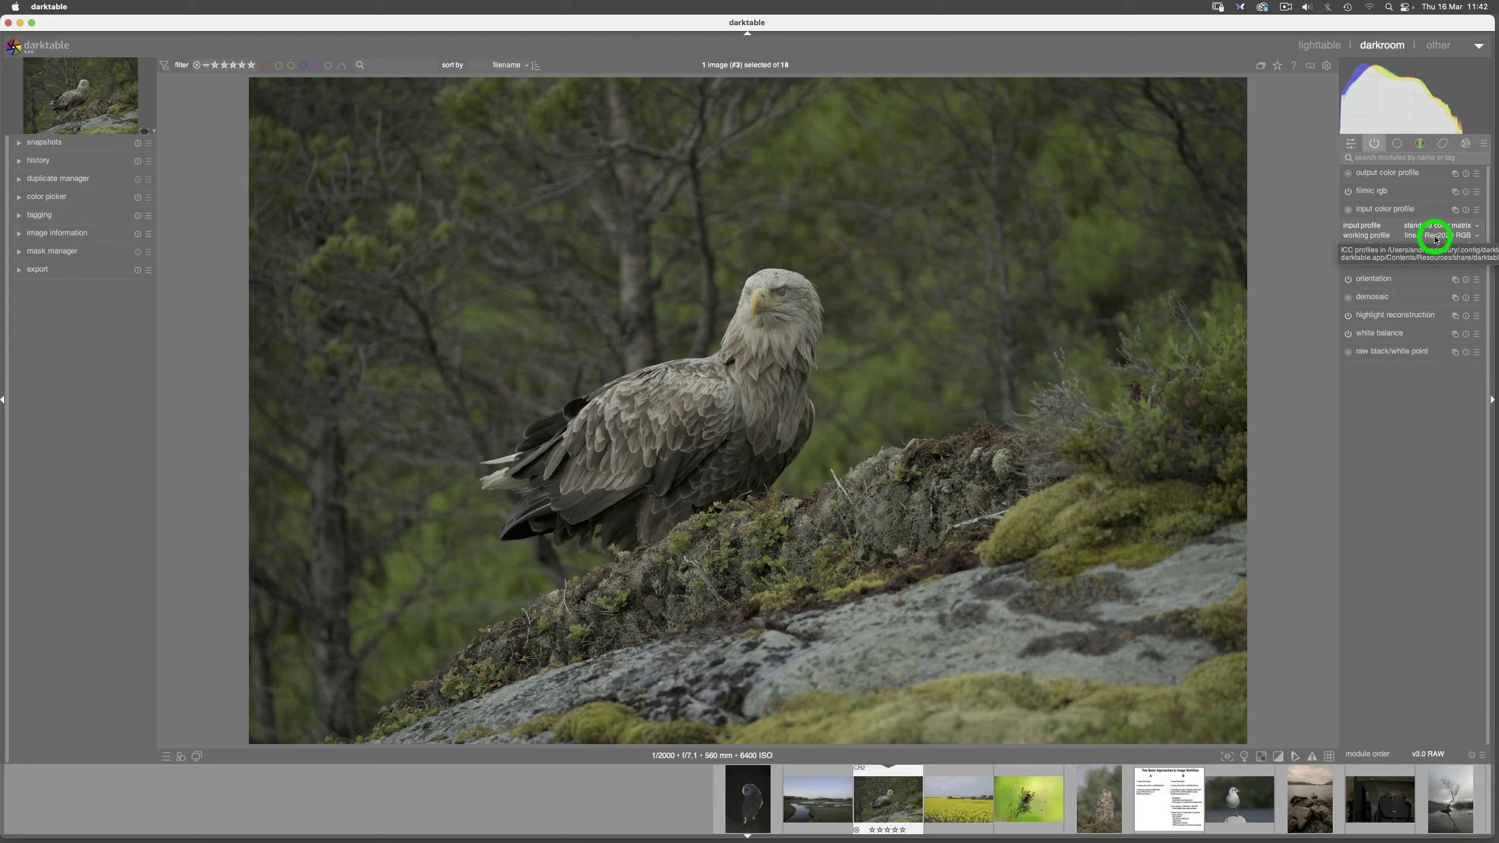
left_click(1479, 237)
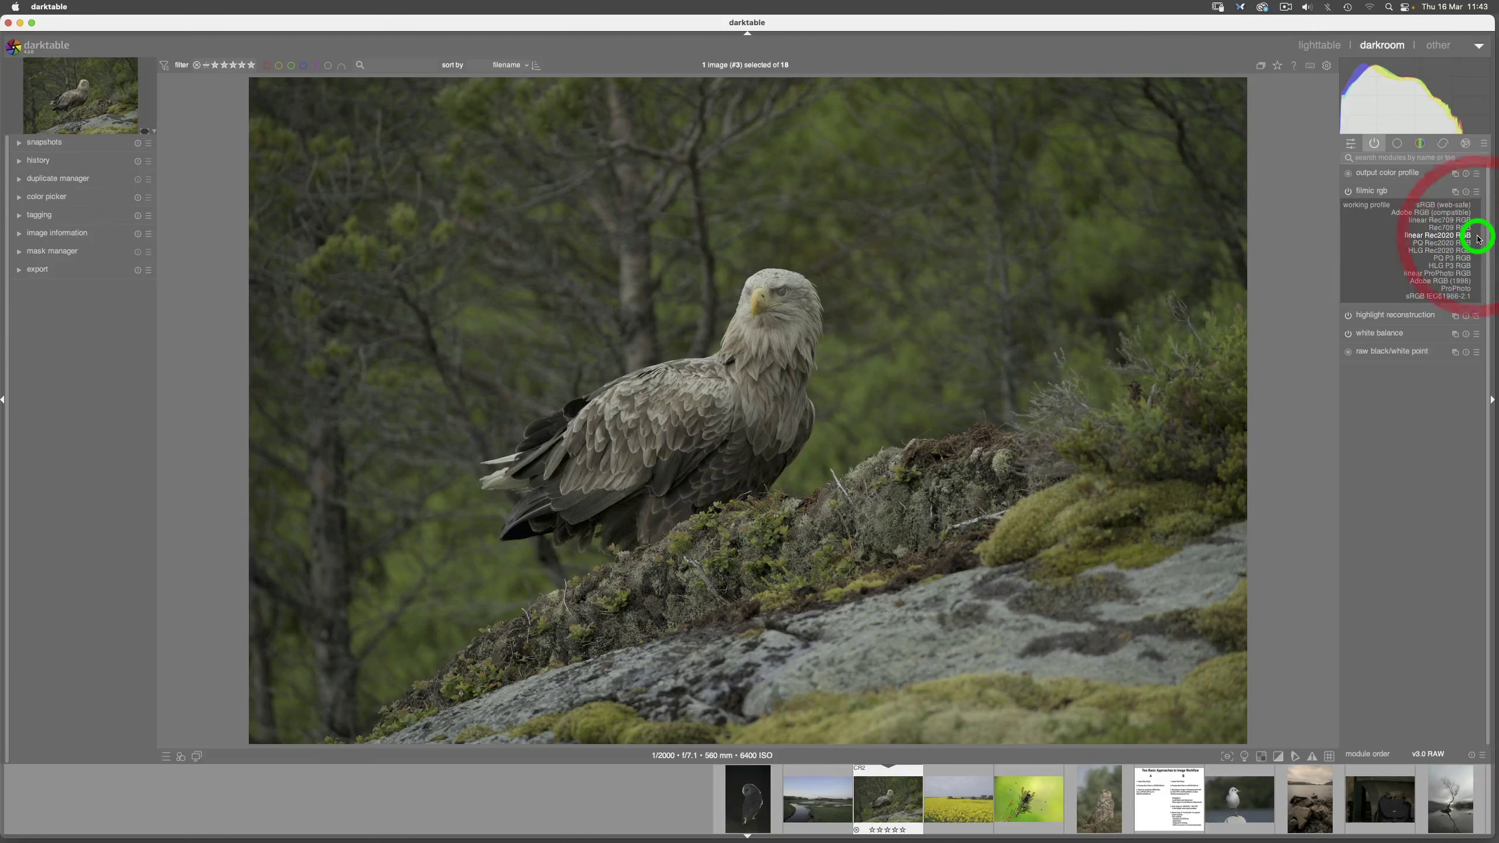
left_click(1422, 275)
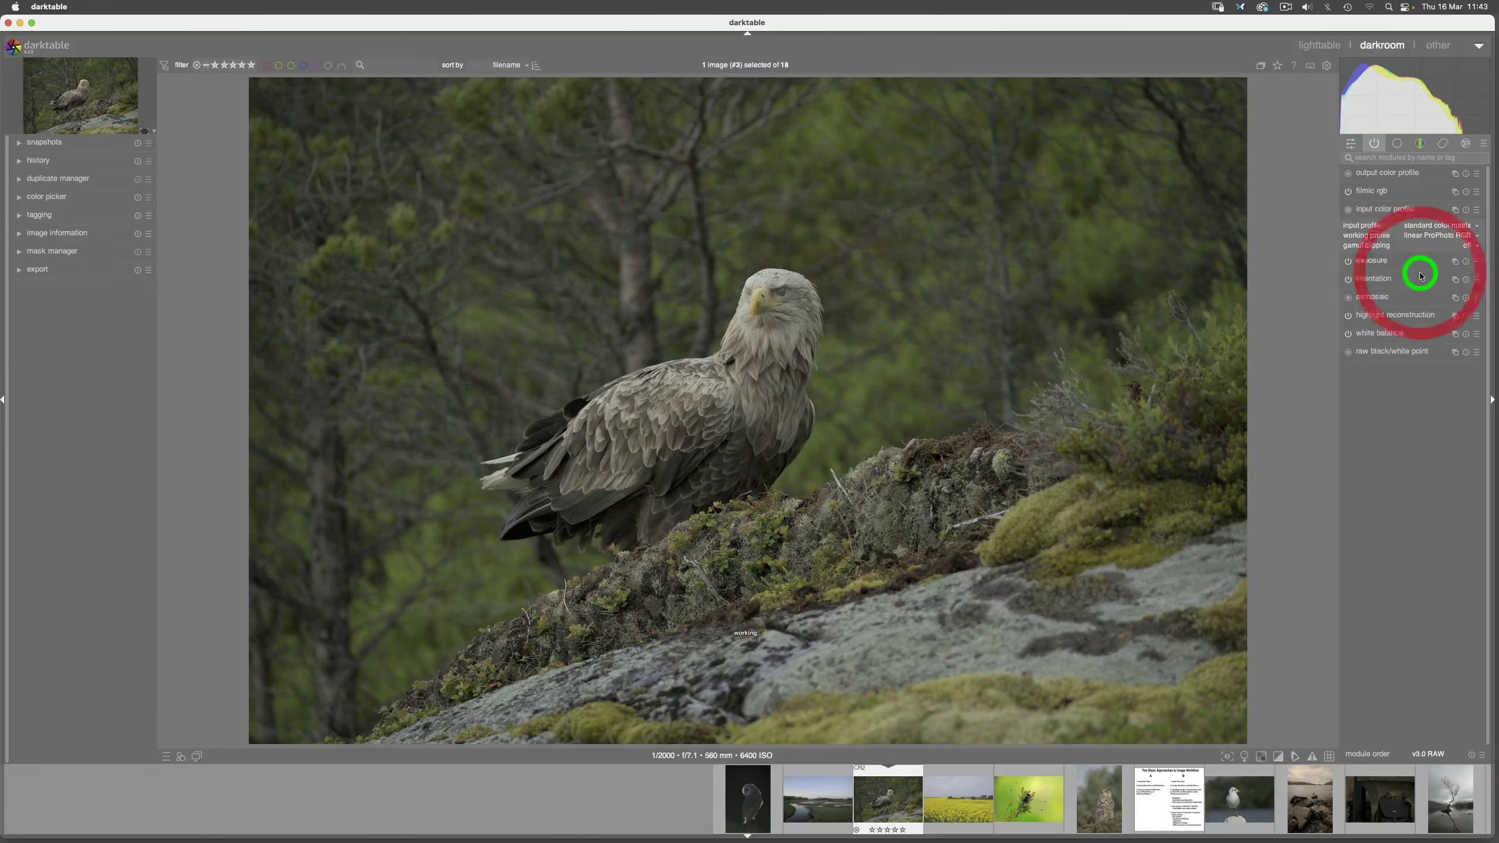
Step: Store the input color profile settings as preset "raw", auto-applied to matching images with the non-raw format excluded
left_click(1476, 211)
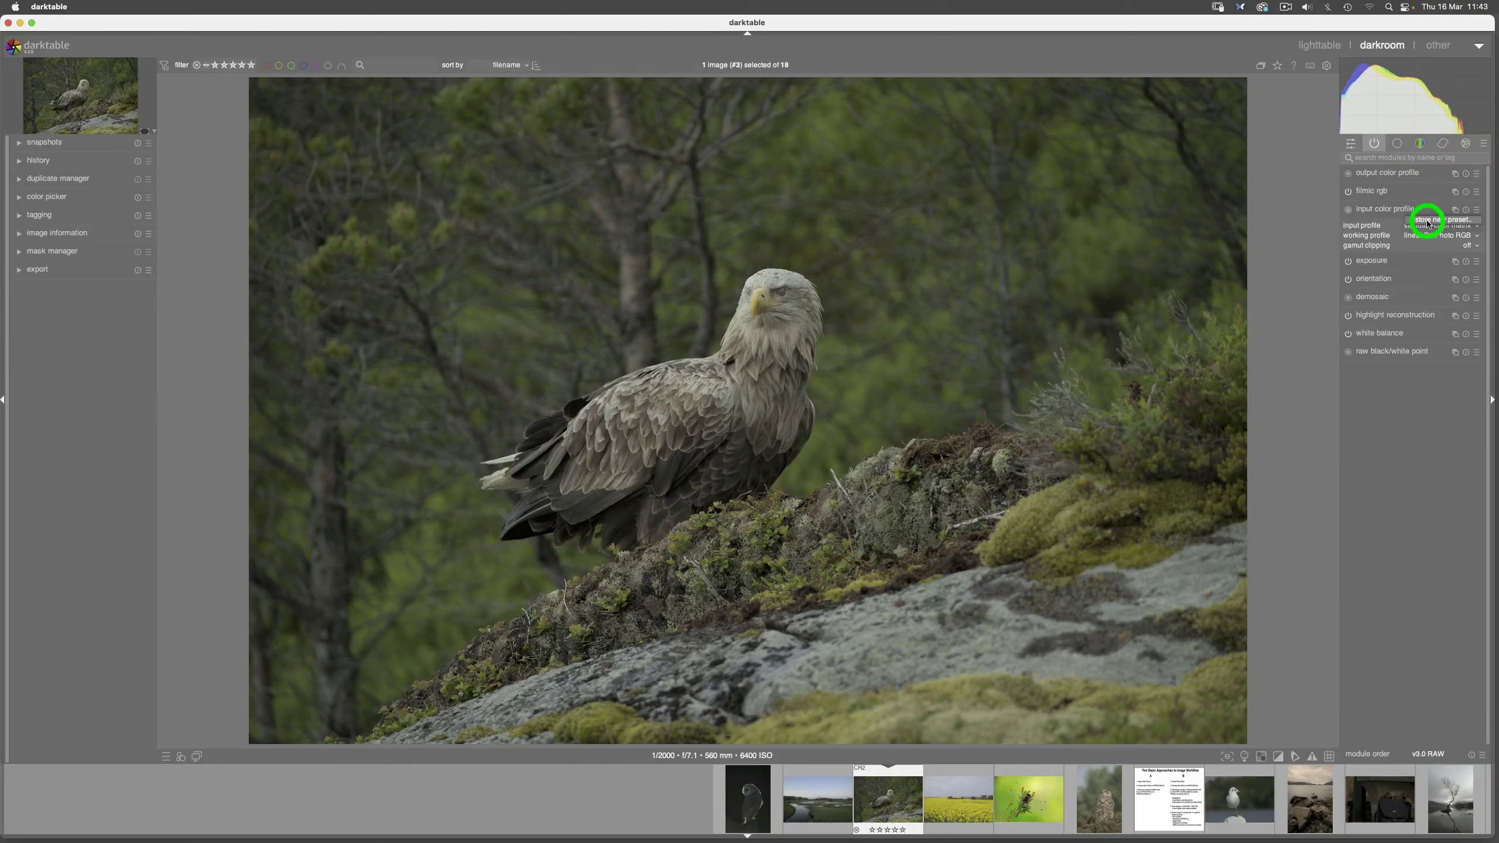
left_click(1431, 221)
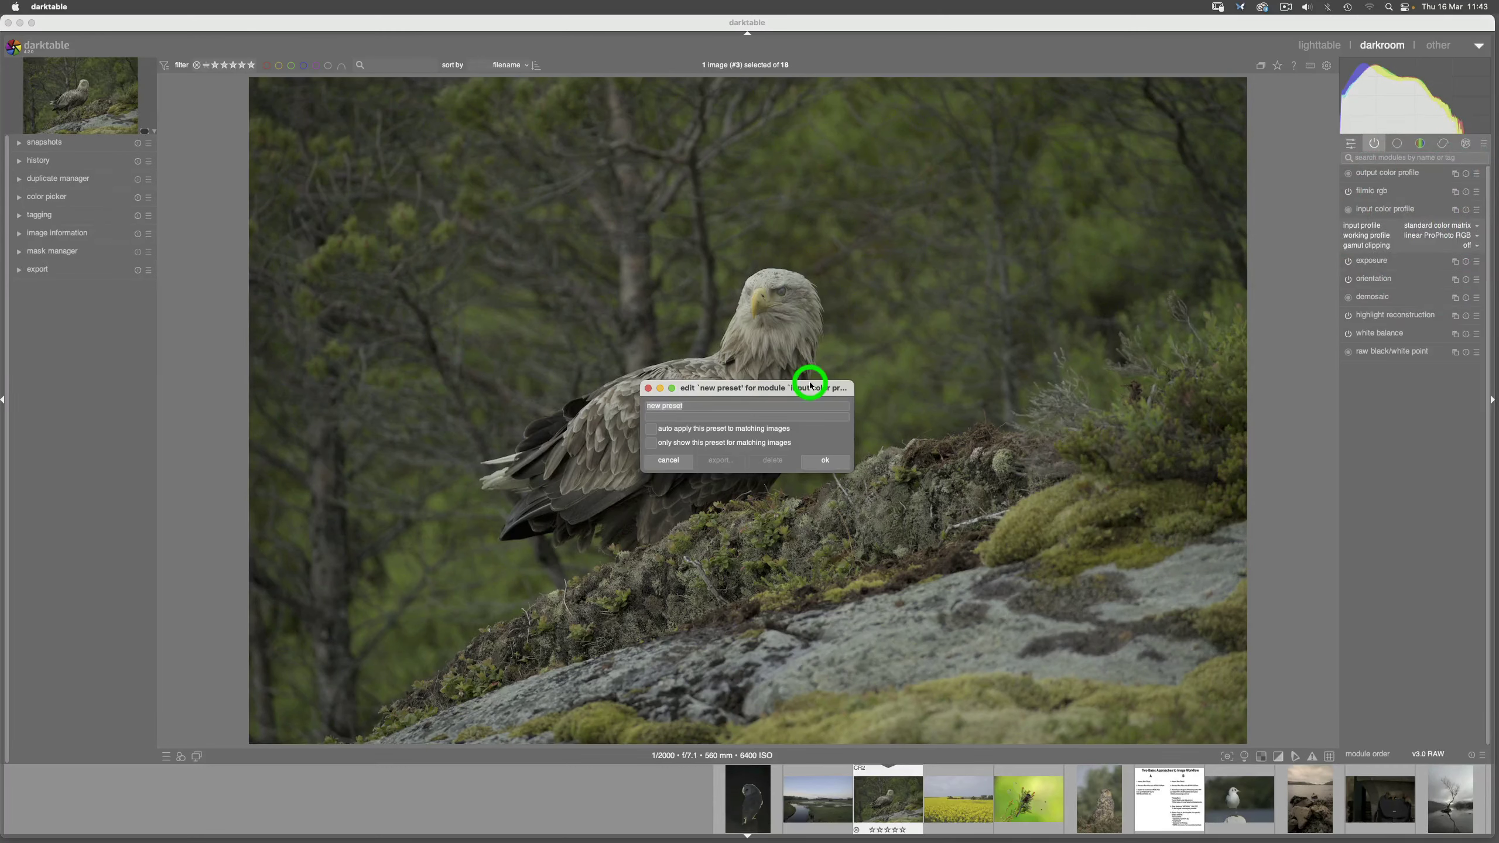
type("raw")
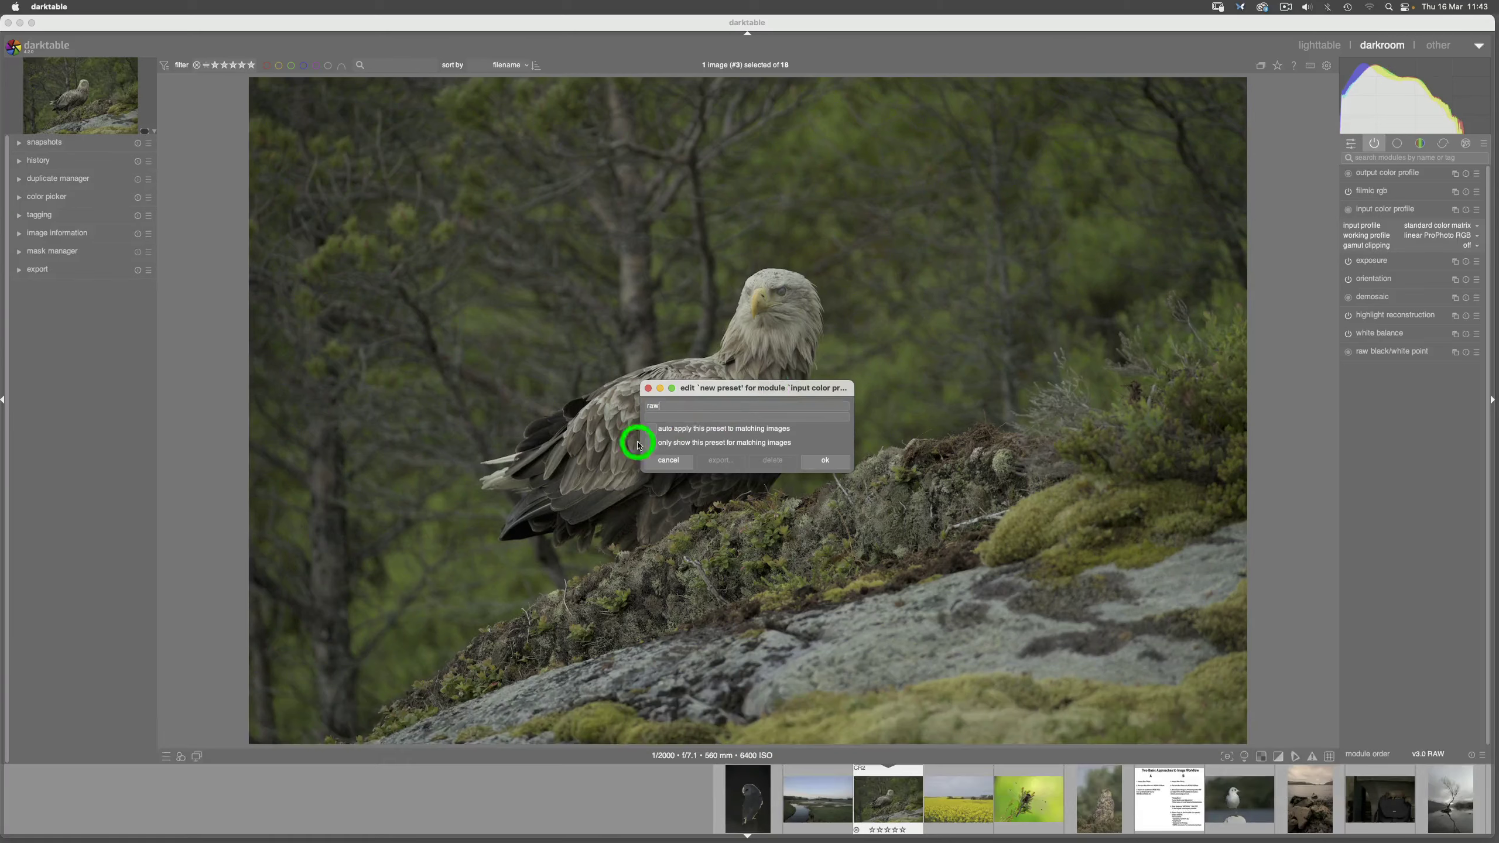
left_click(652, 431)
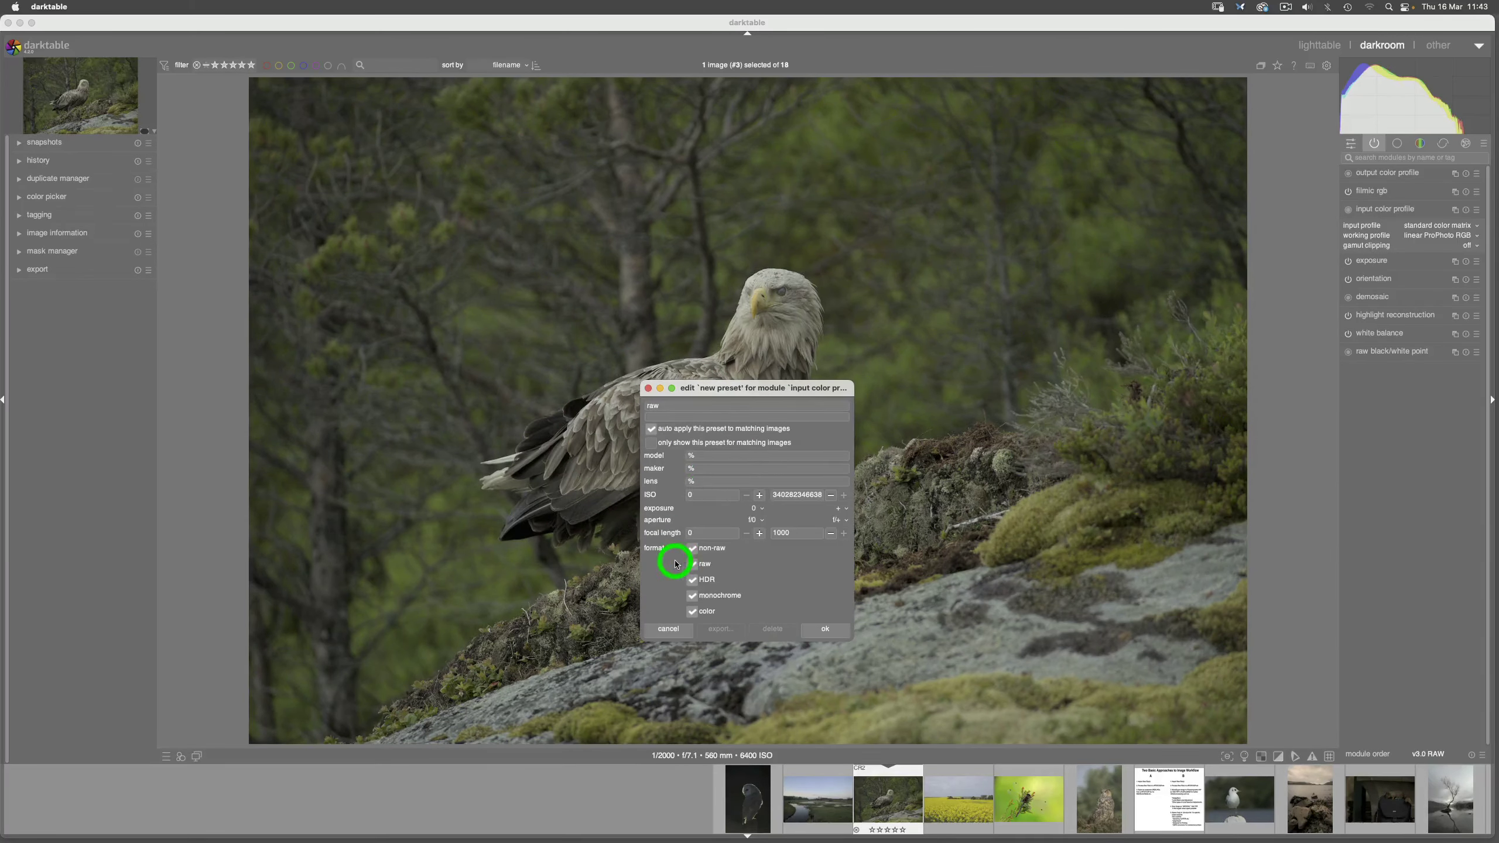
left_click(693, 550)
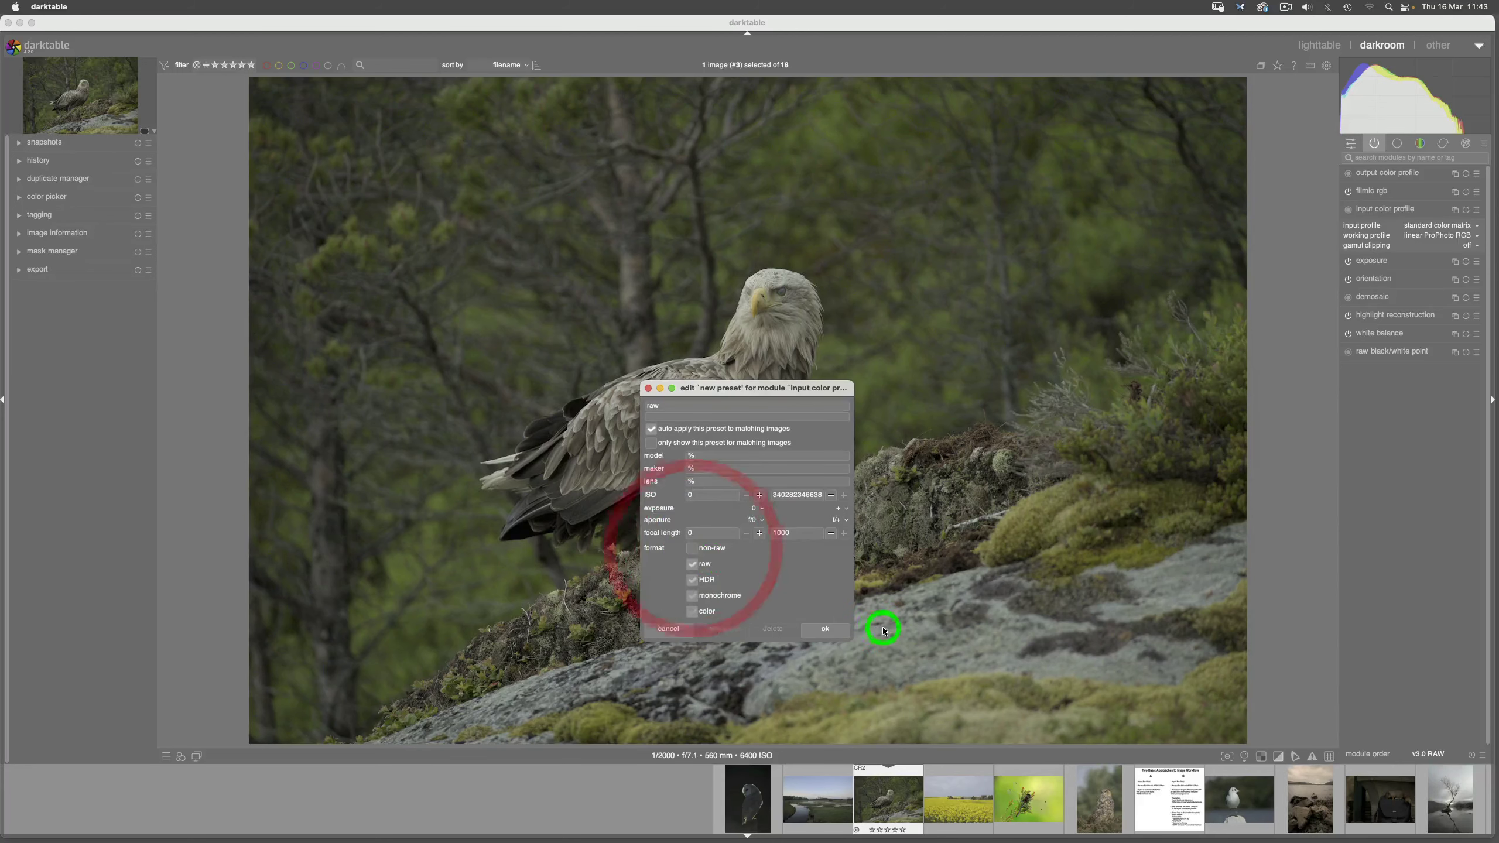
left_click(839, 629)
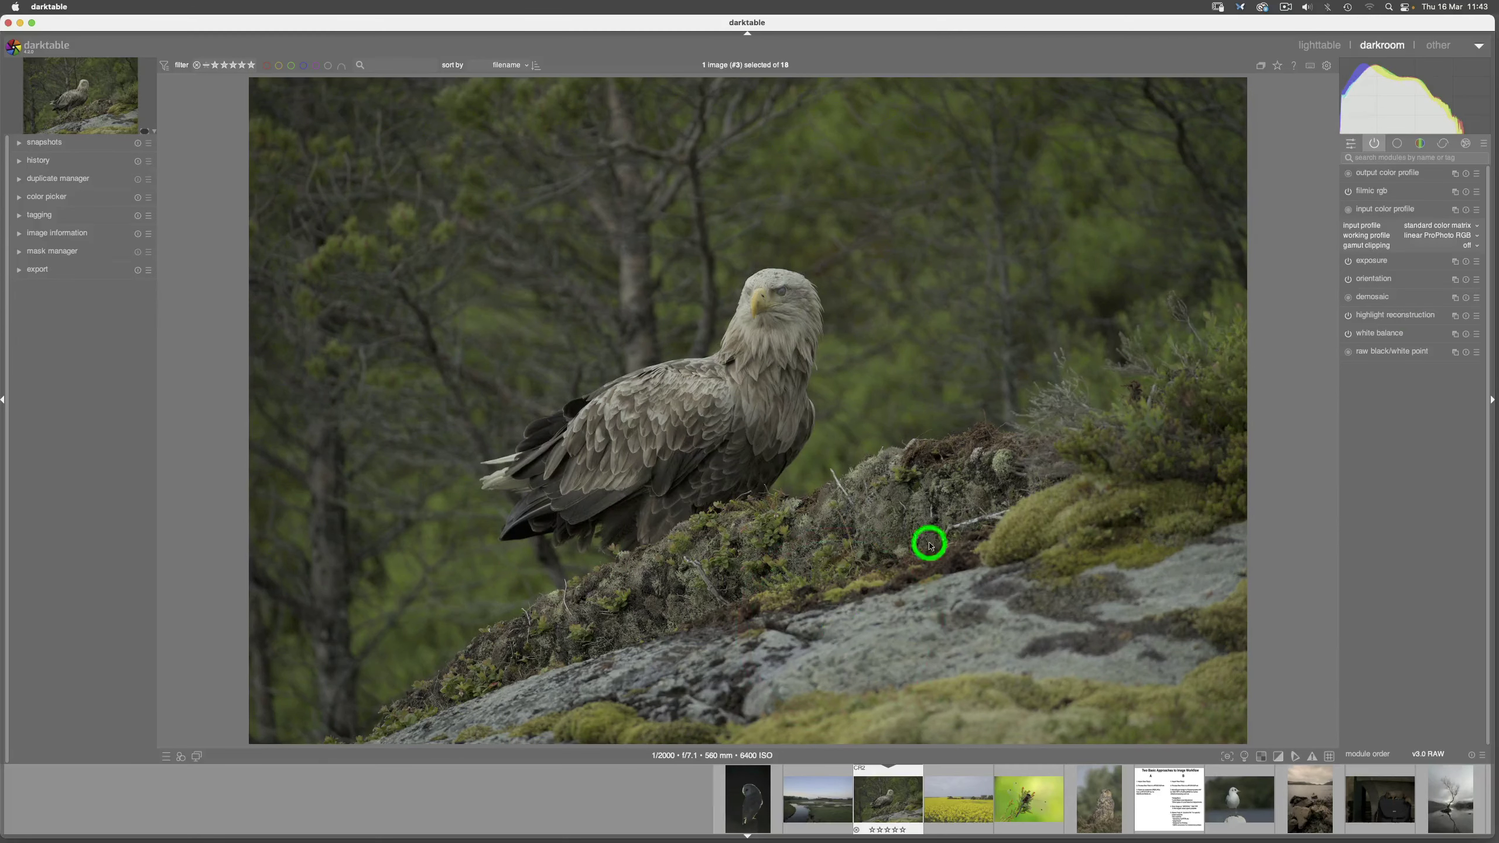
Step: Set the demosaic module's method to RCD + VNG4
left_click(1379, 299)
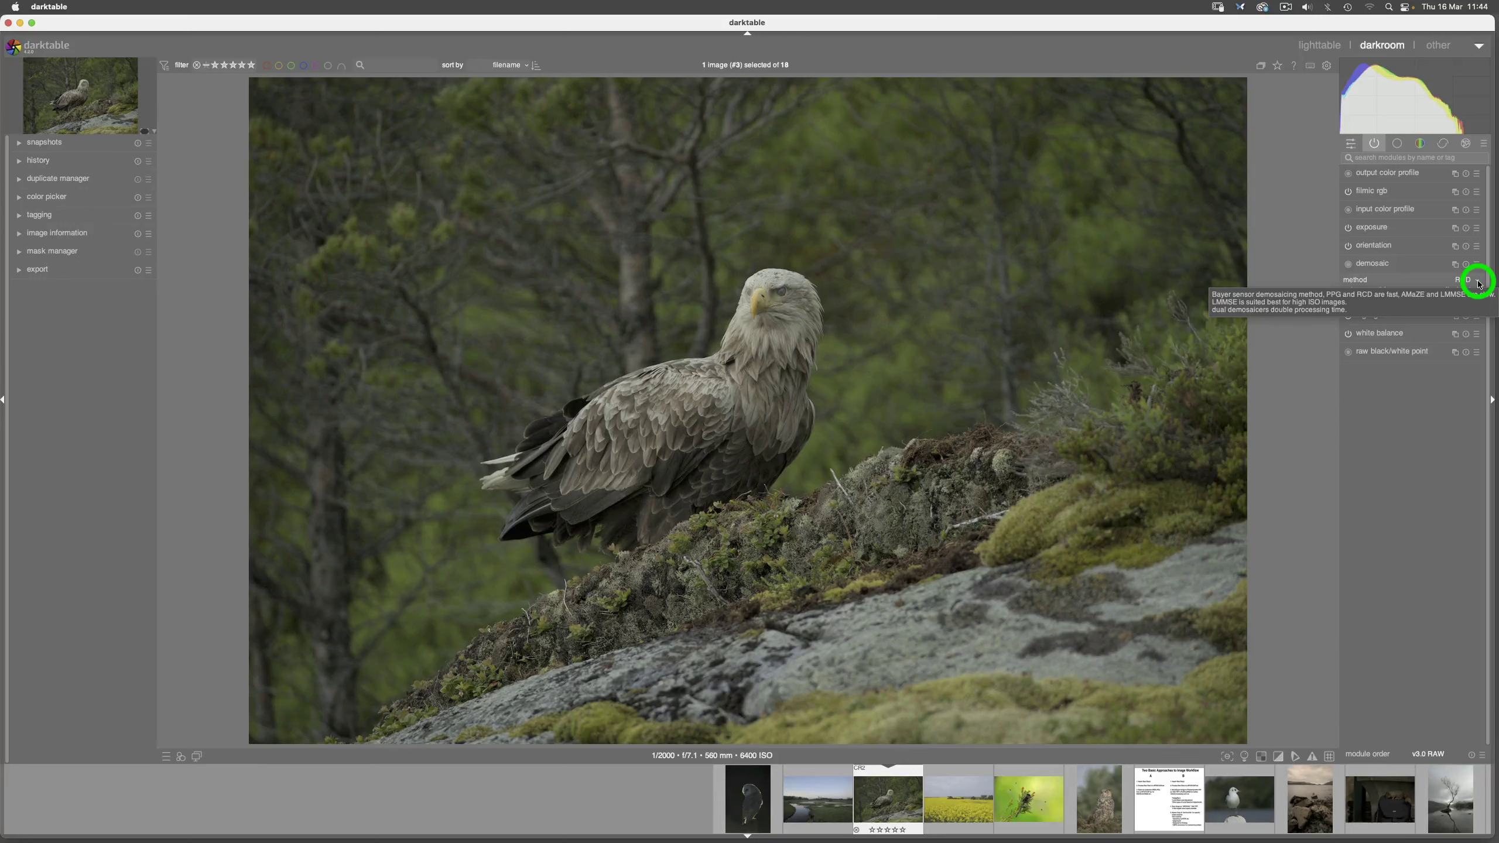
left_click(1478, 284)
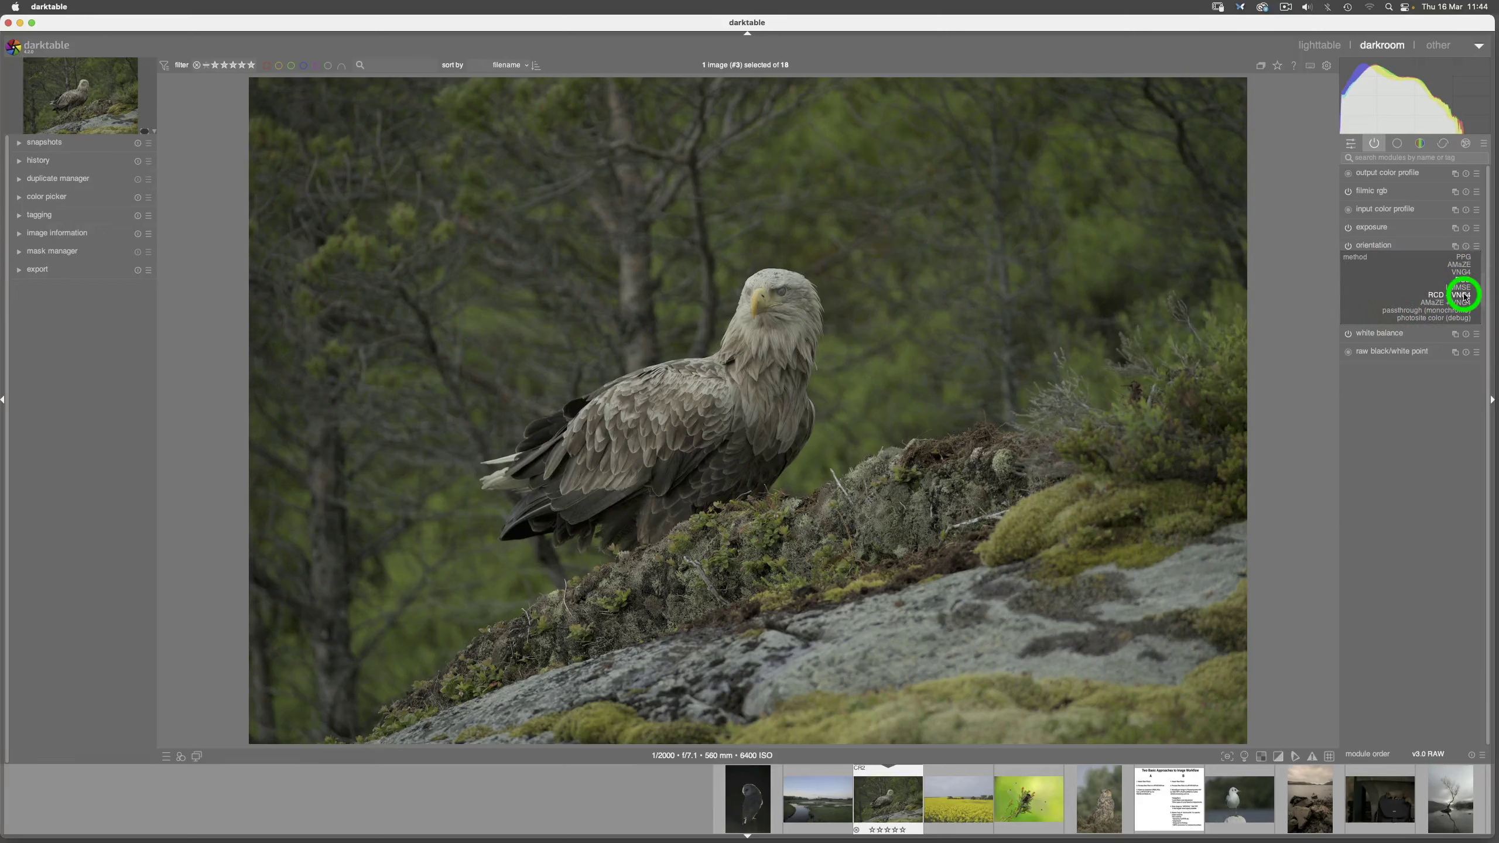
left_click(1465, 295)
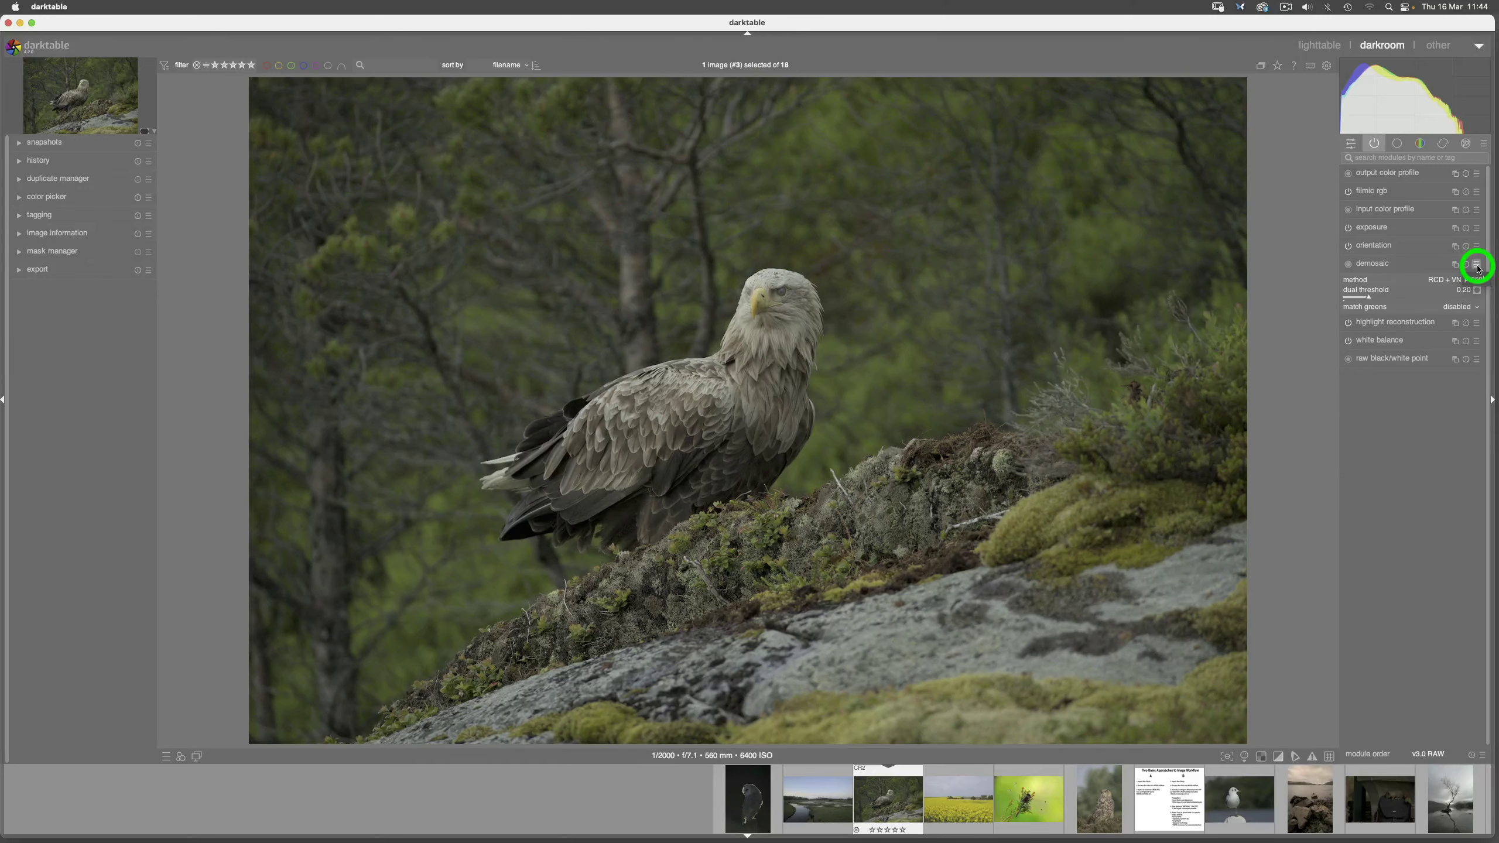
Step: Store the demosaic settings as preset "raw", auto-applied to matching images with the non-raw format excluded
left_click(1477, 269)
left_click(1464, 280)
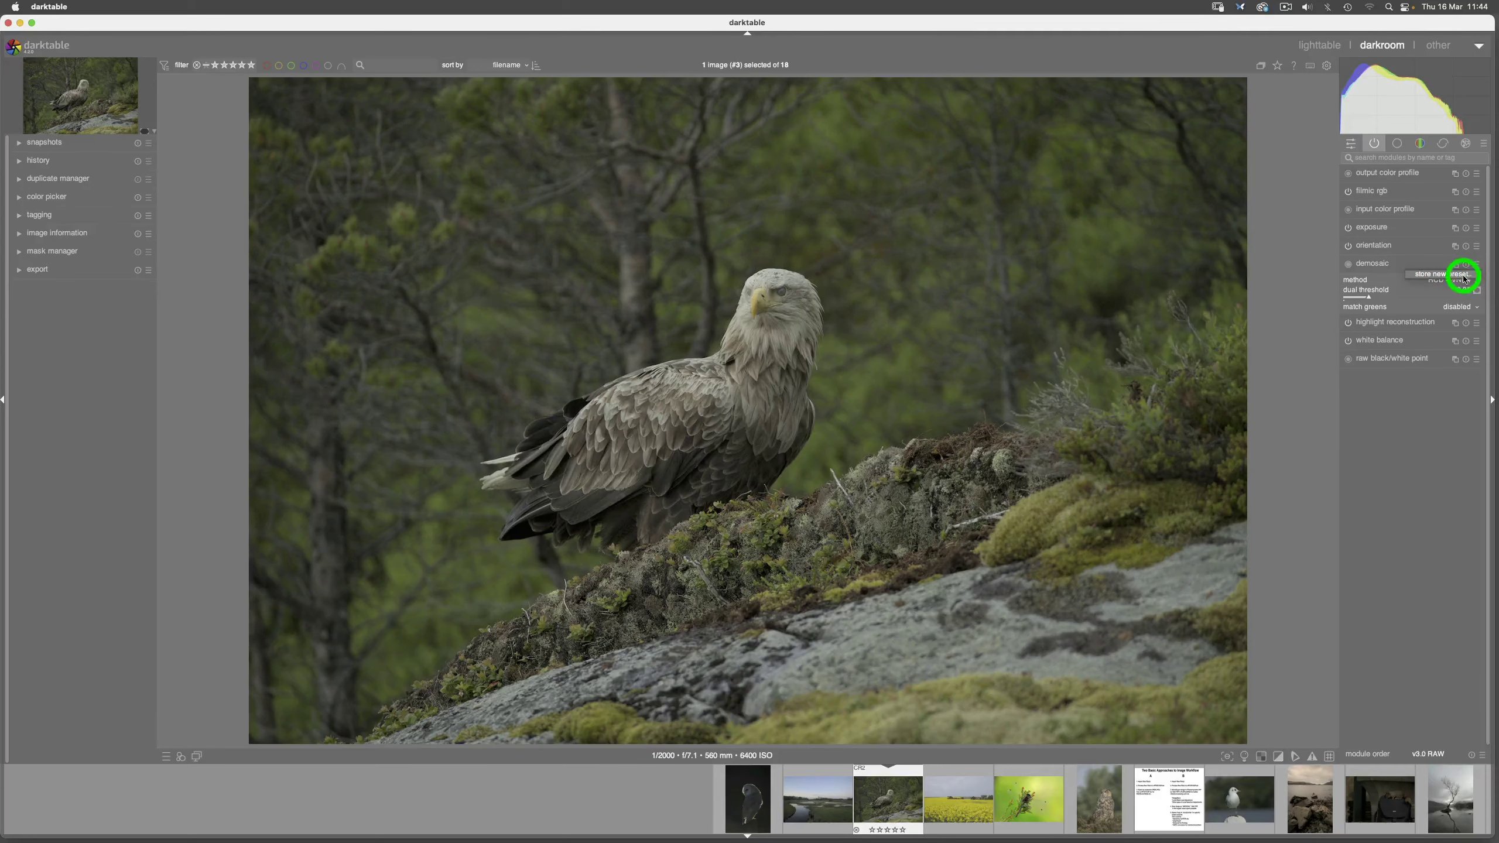
type("ra")
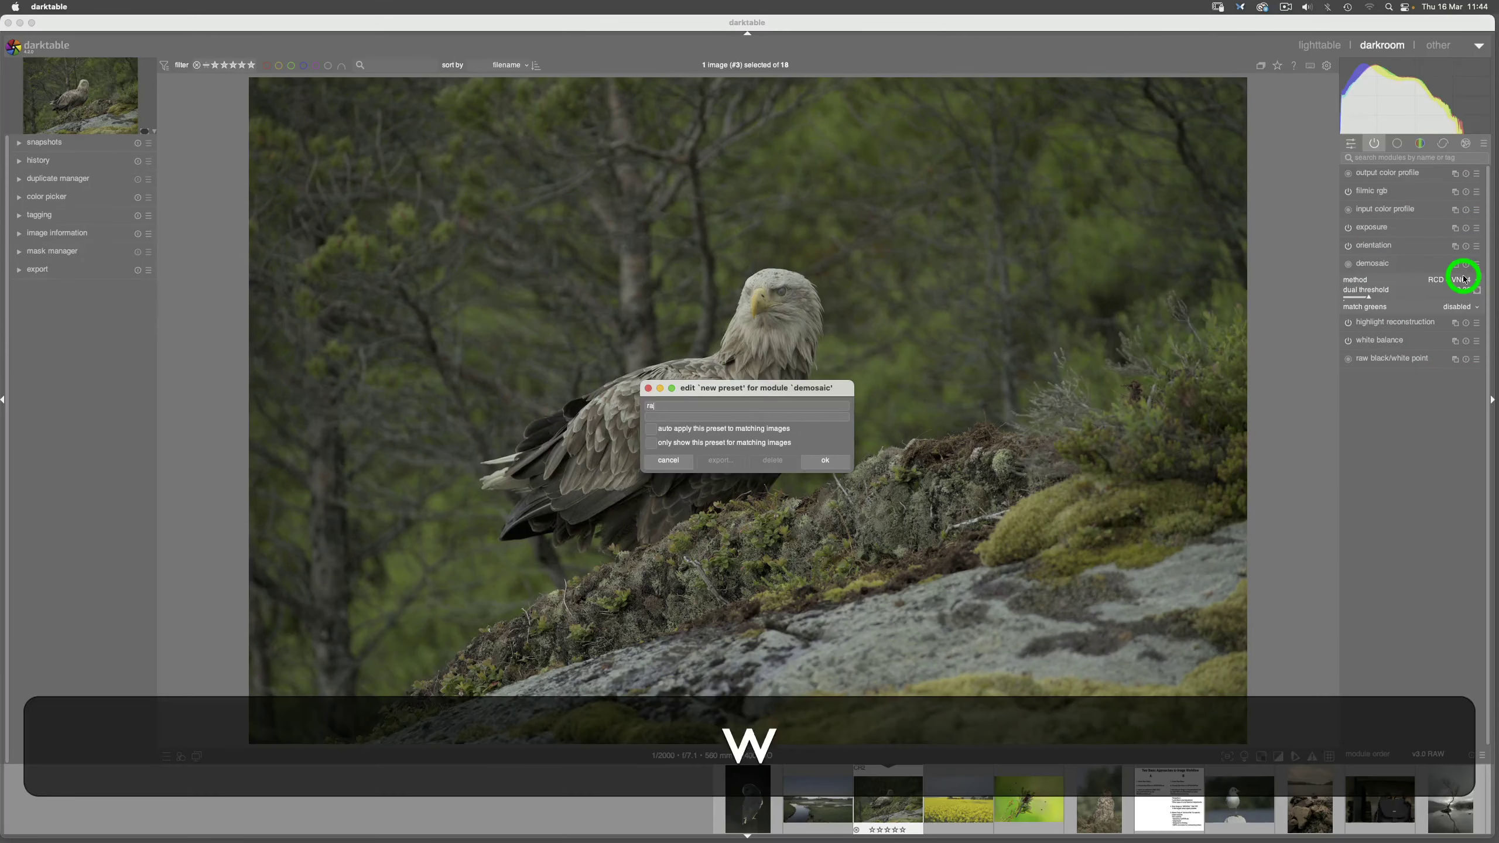
type("w")
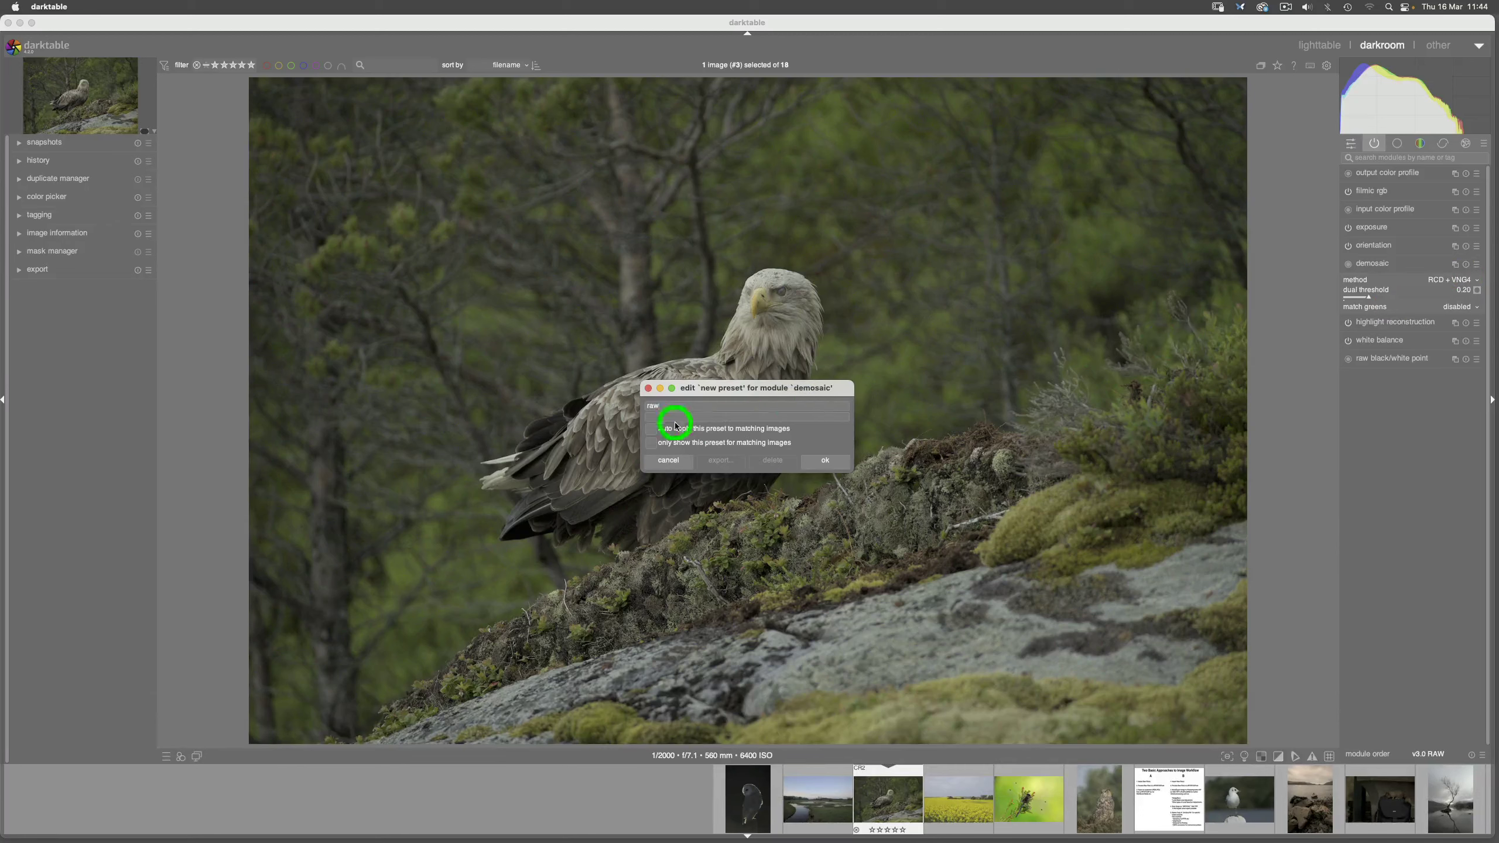
left_click(653, 429)
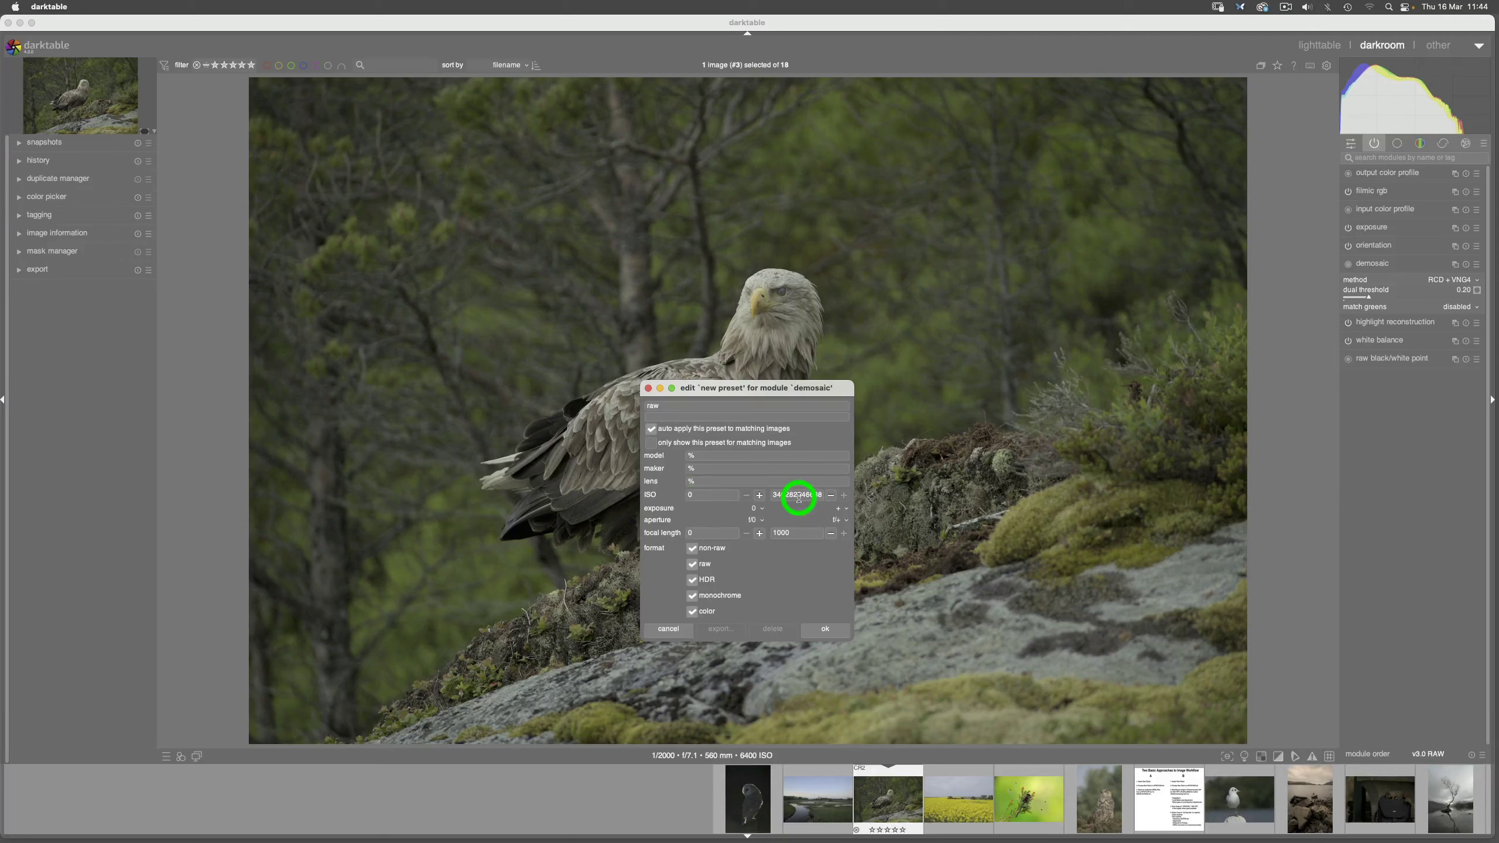
left_click(694, 550)
left_click(823, 632)
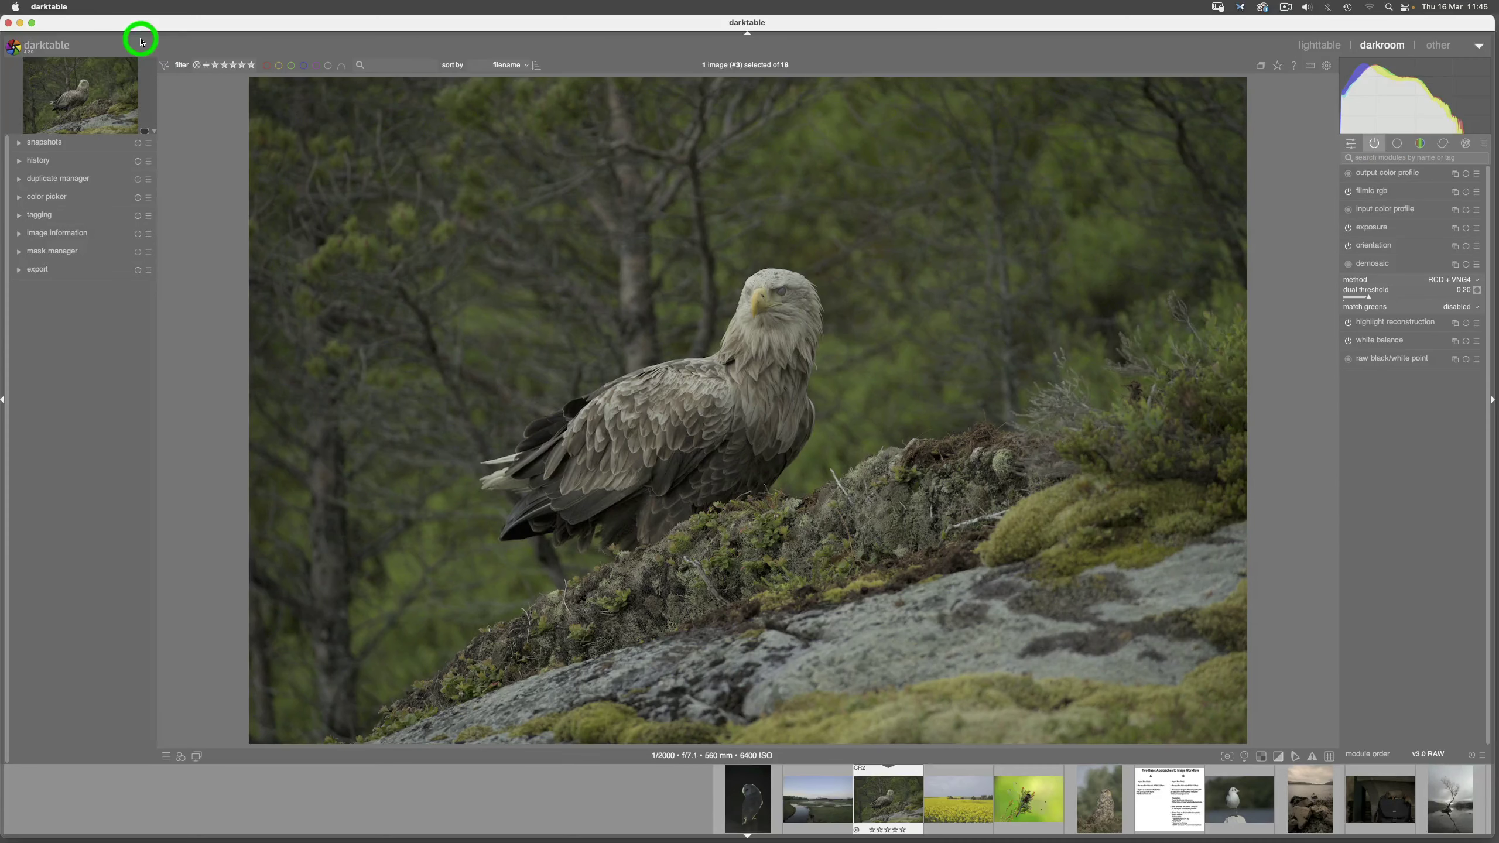
Step: Quit darktable
left_click(55, 10)
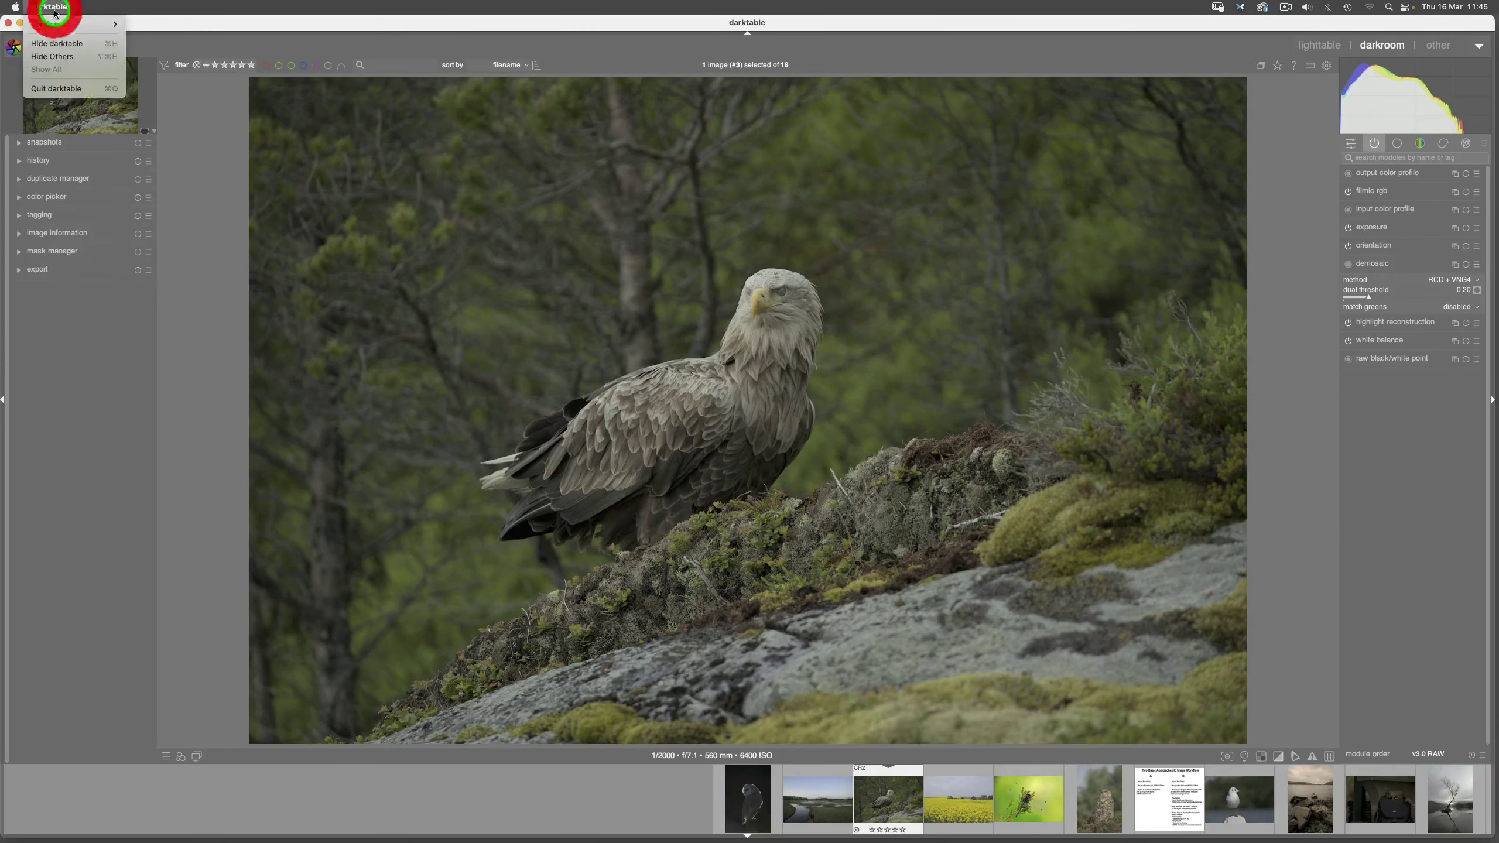
left_click(61, 90)
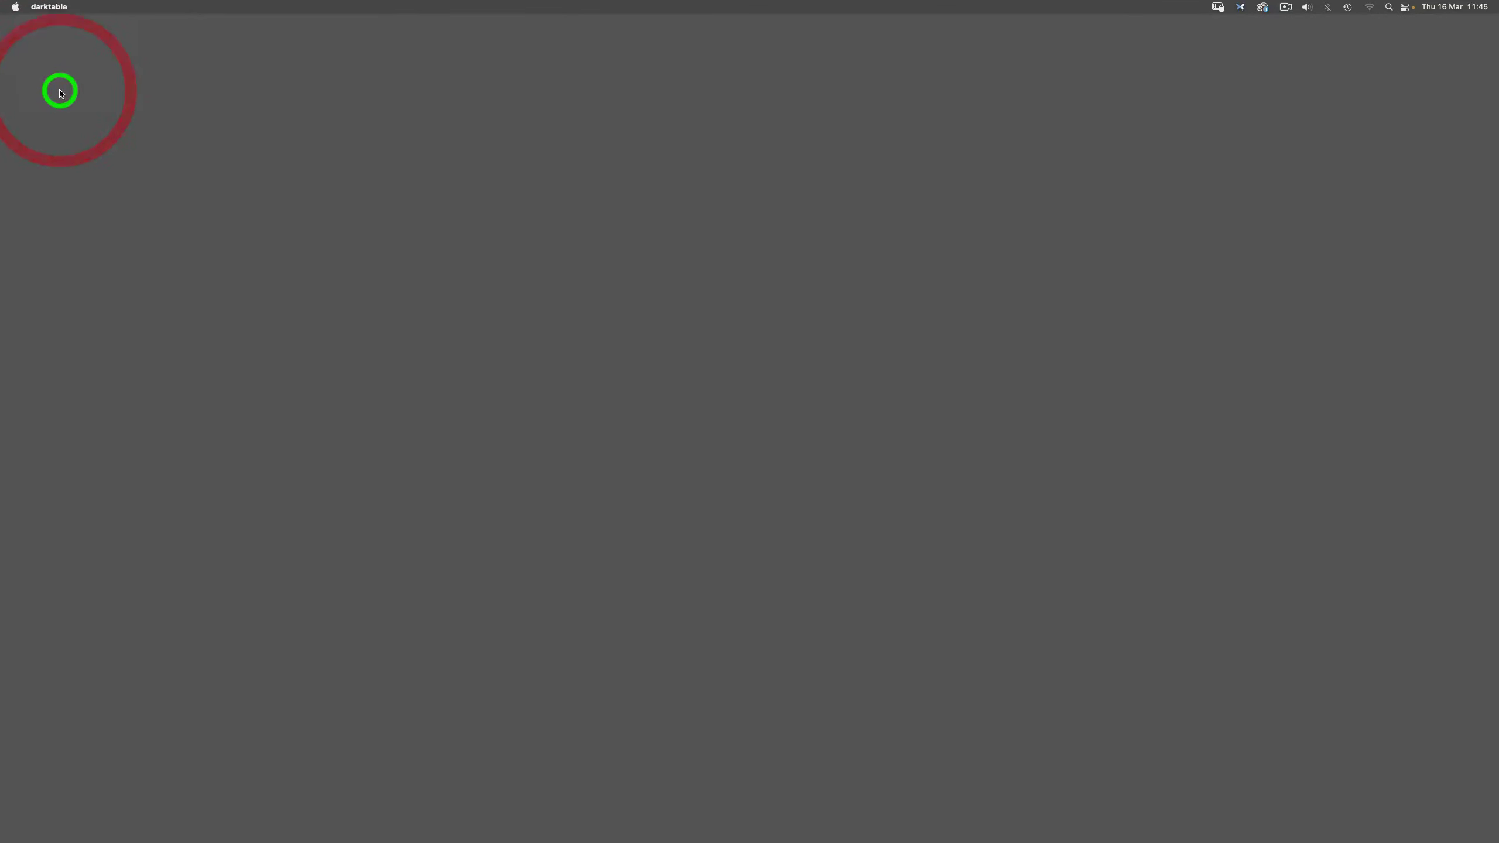
Step: Relaunch darktable and open the photo of the eagle on the mossy rock in the darkroom
mouse_move(848, 839)
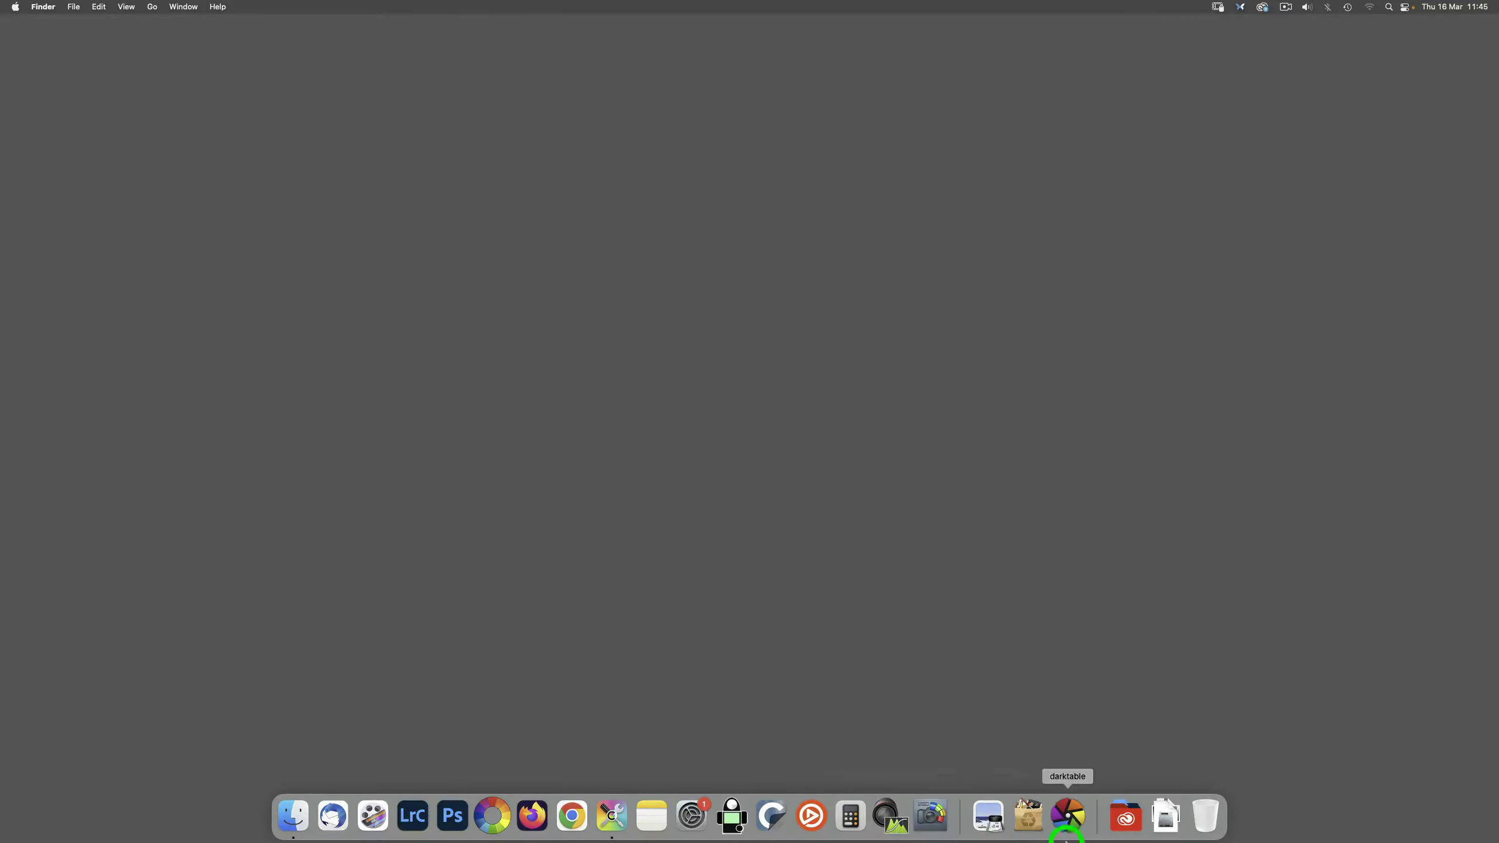
left_click(1066, 819)
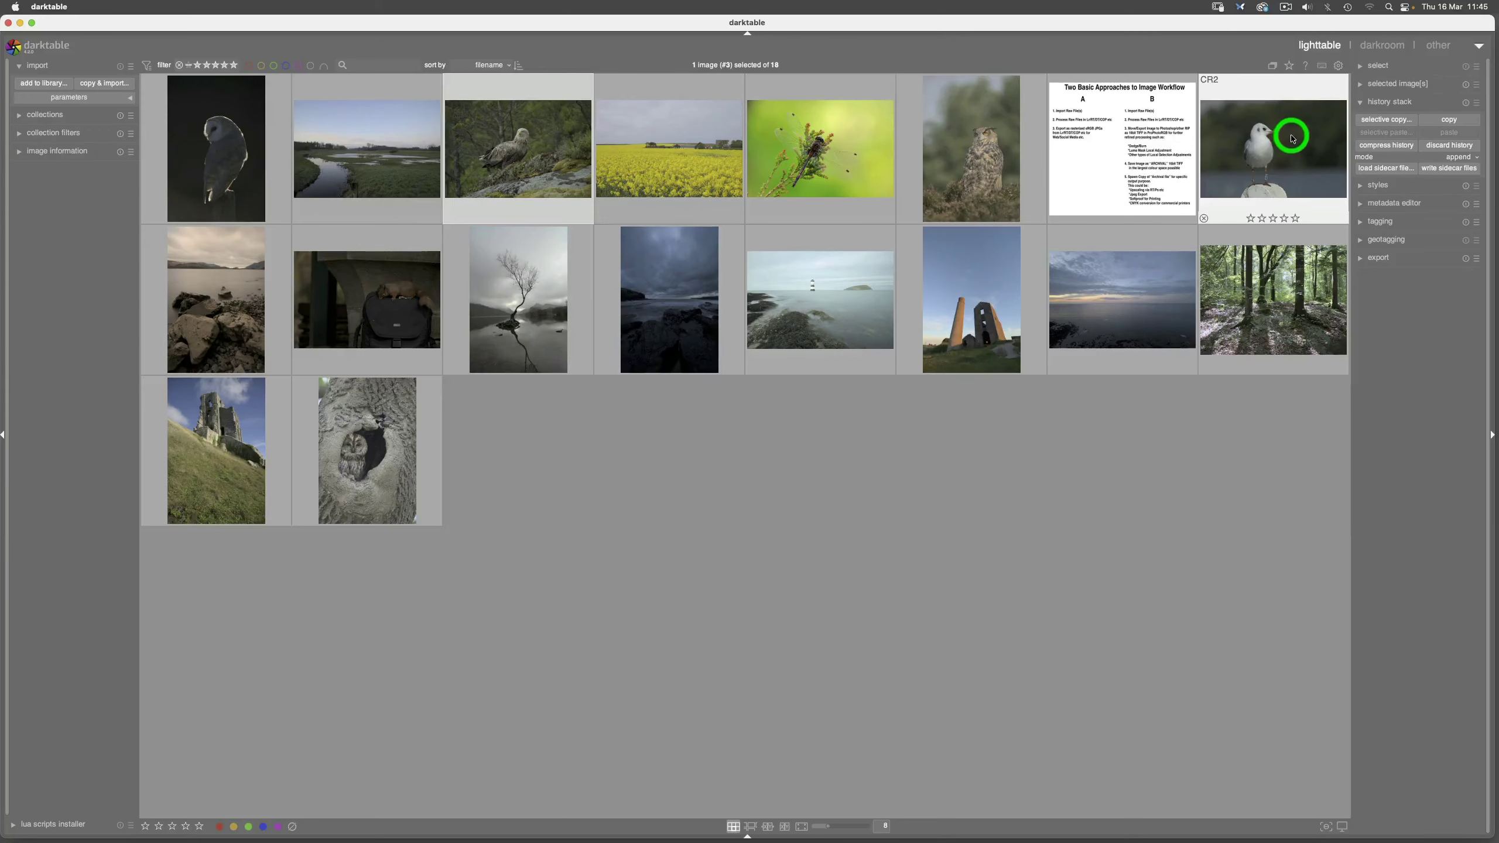
left_click(545, 157)
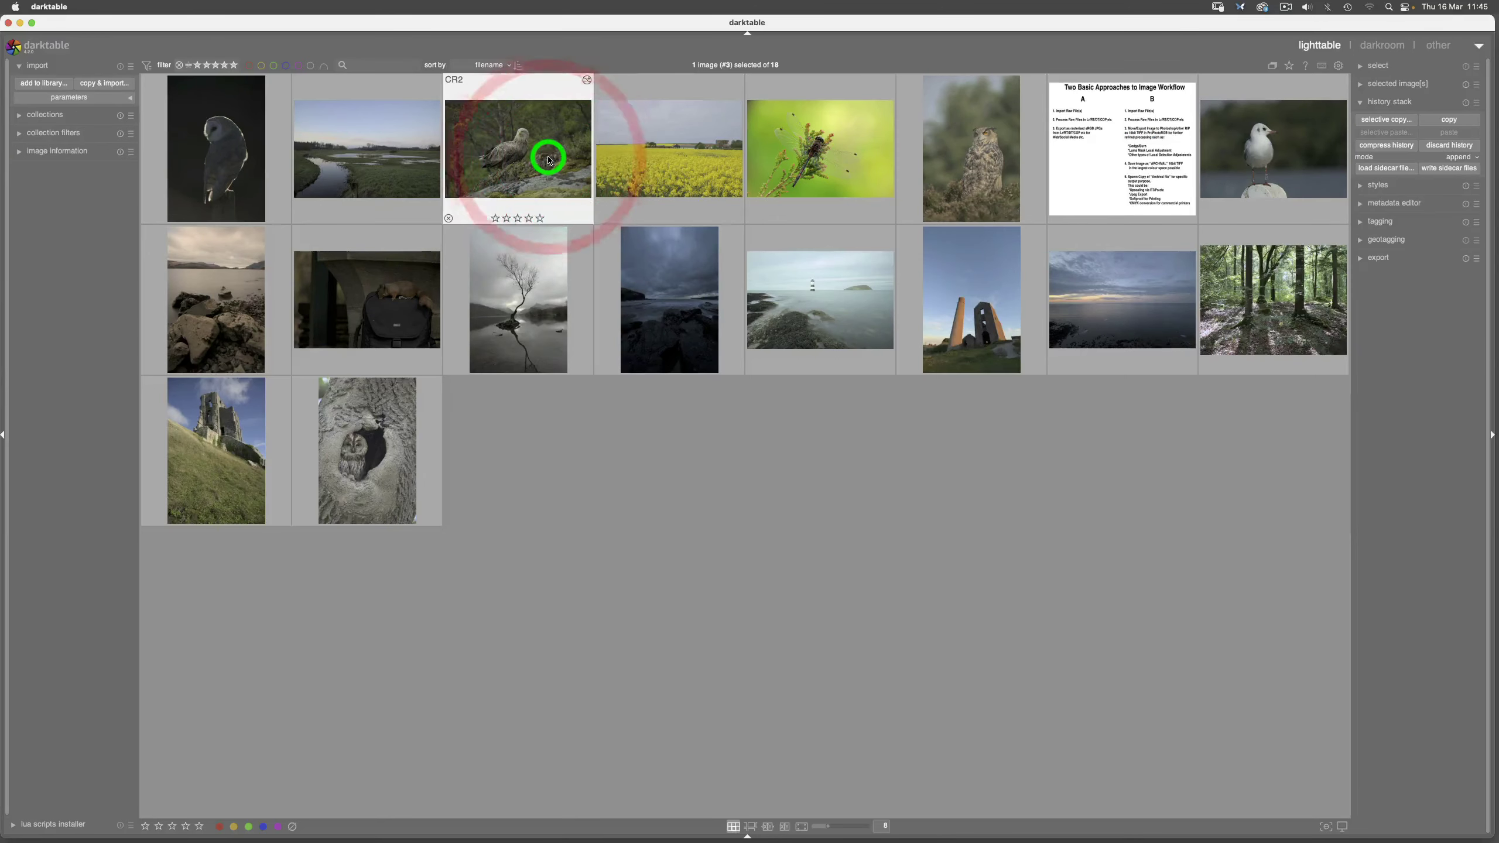
double_click(548, 158)
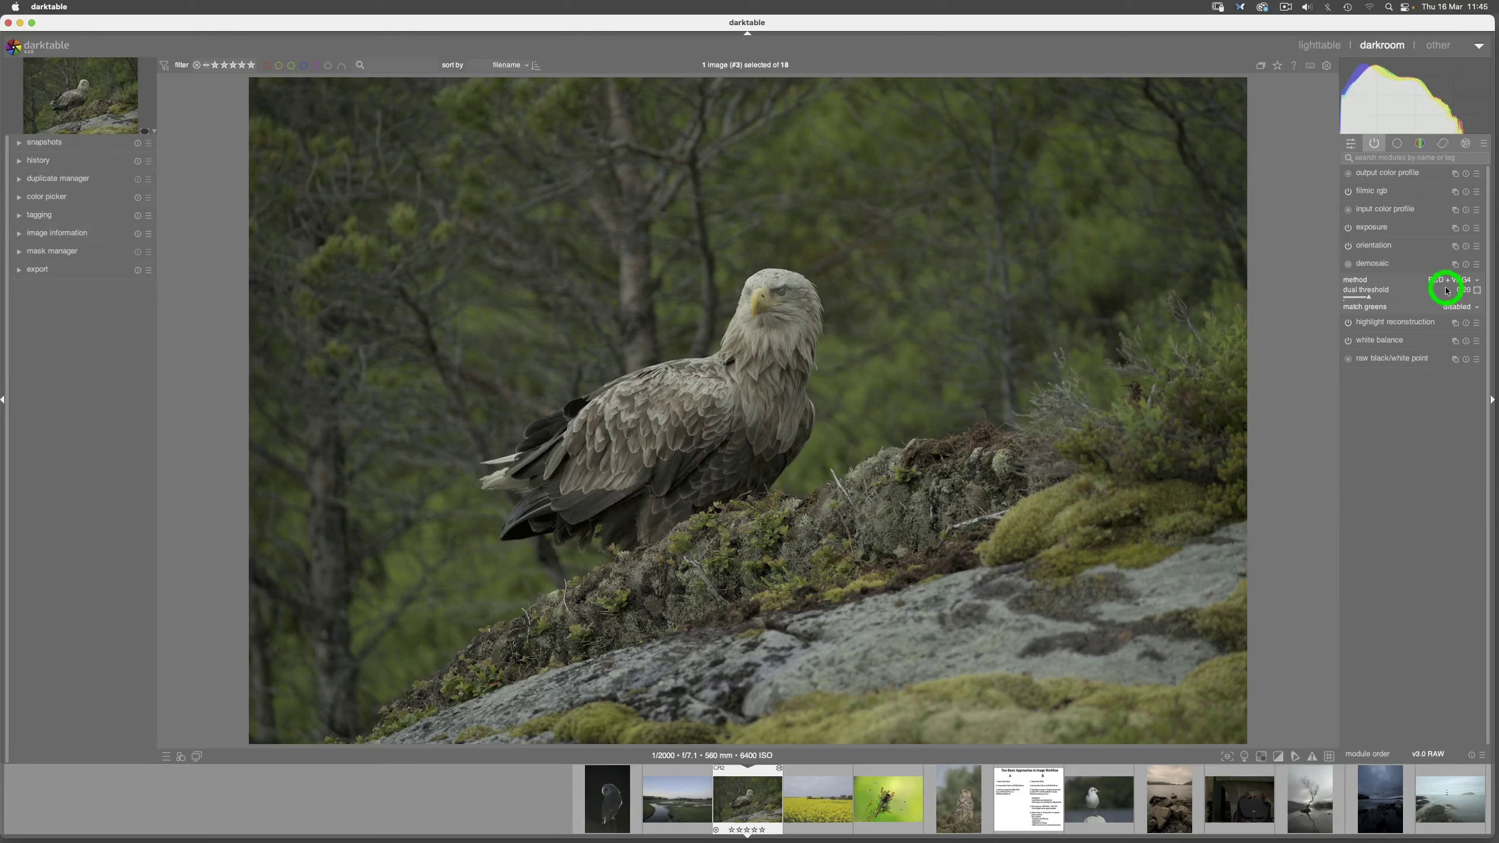
Step: Examine the eagle photo's input and output color profile settings, and compare the export profile of the gull photo
left_click(1379, 211)
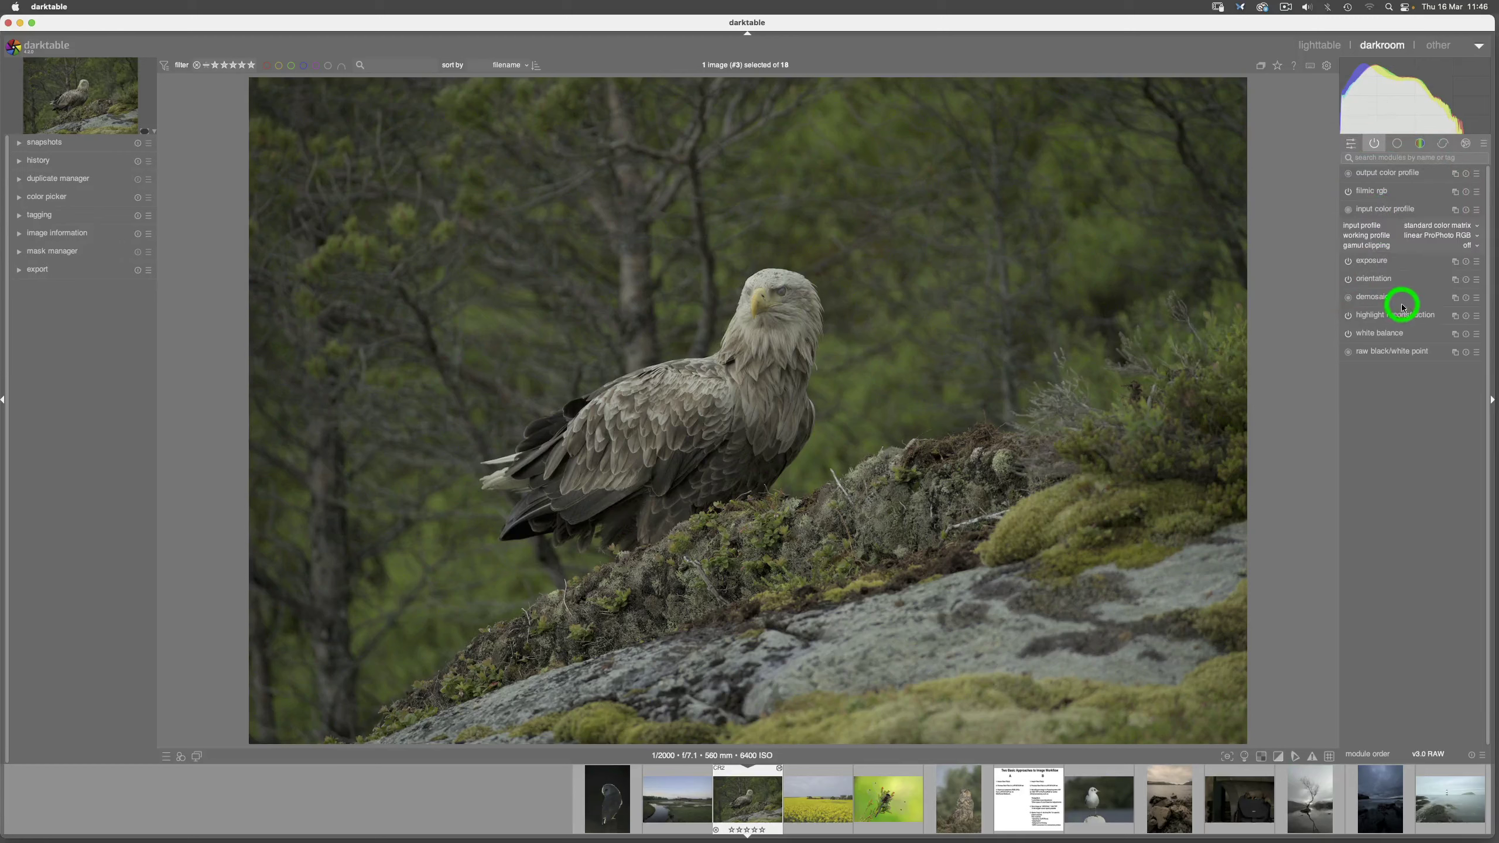
left_click(1369, 175)
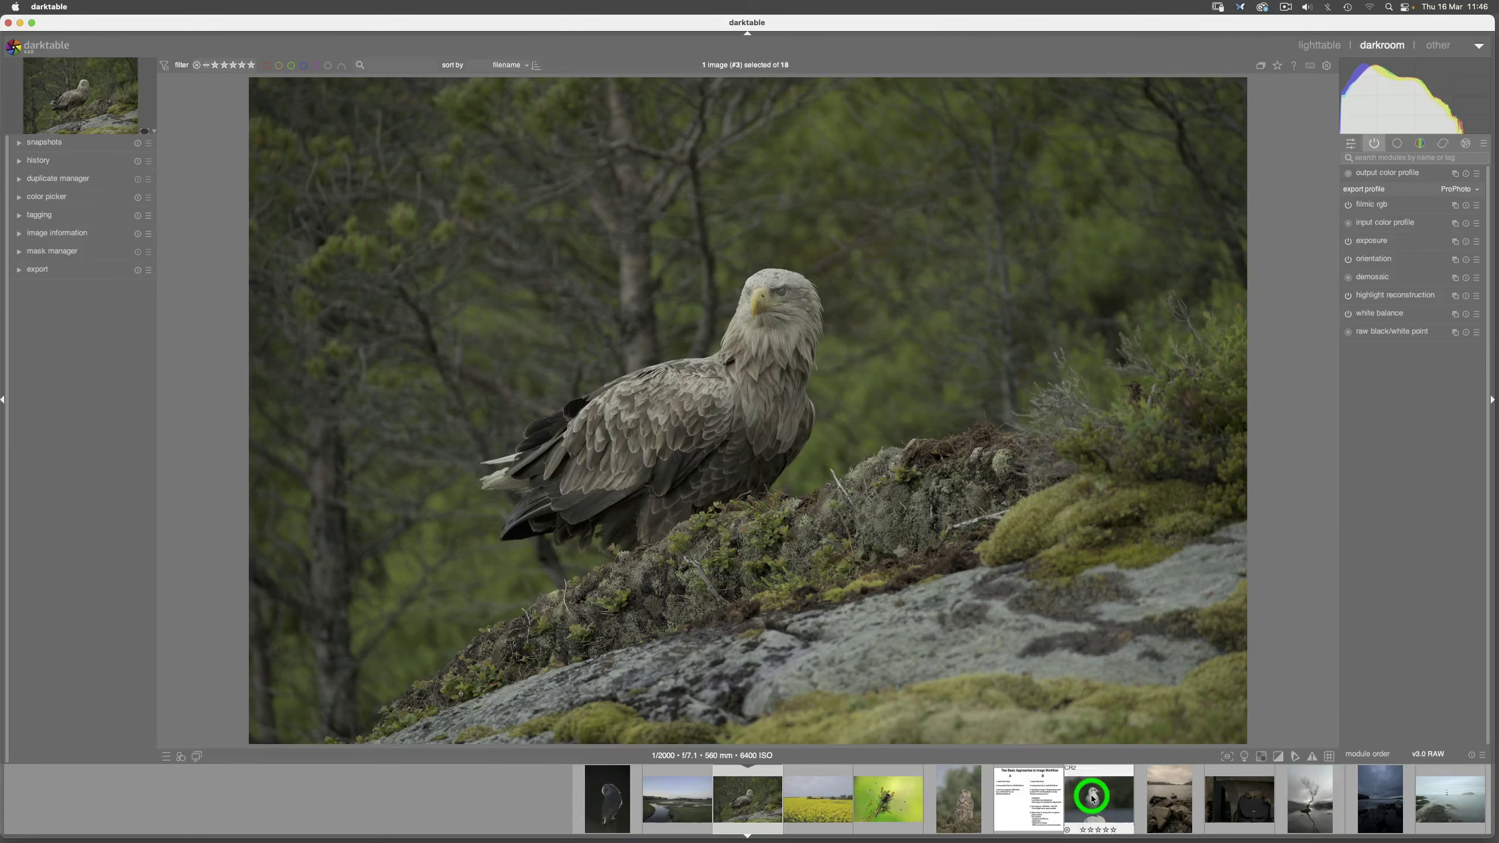
left_click(1092, 797)
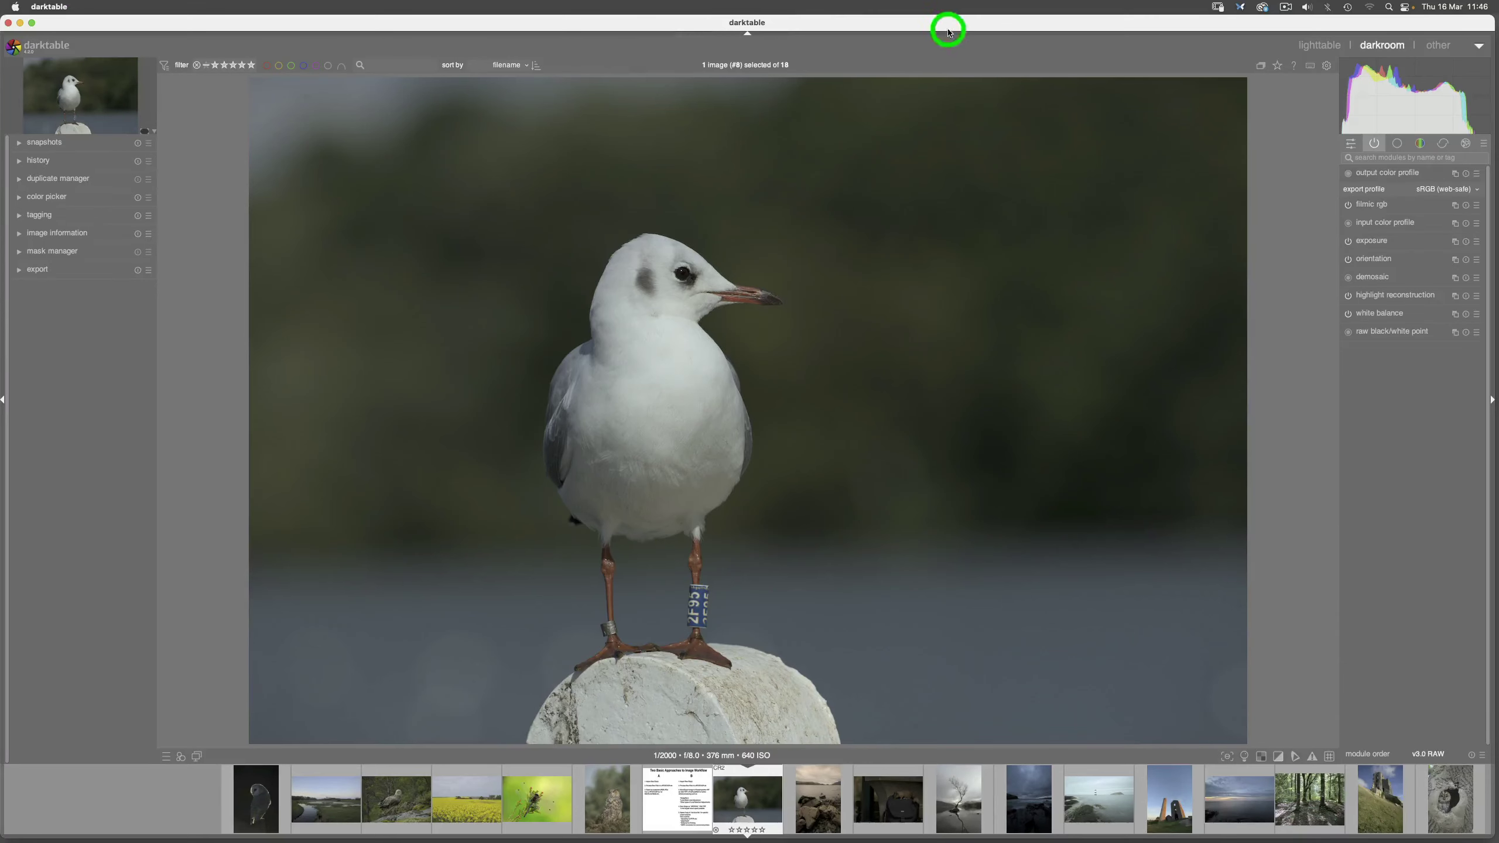
Step: Return to the lighttable and discard the history stack of every image in the collection, leaving the images deselected
left_click(1311, 46)
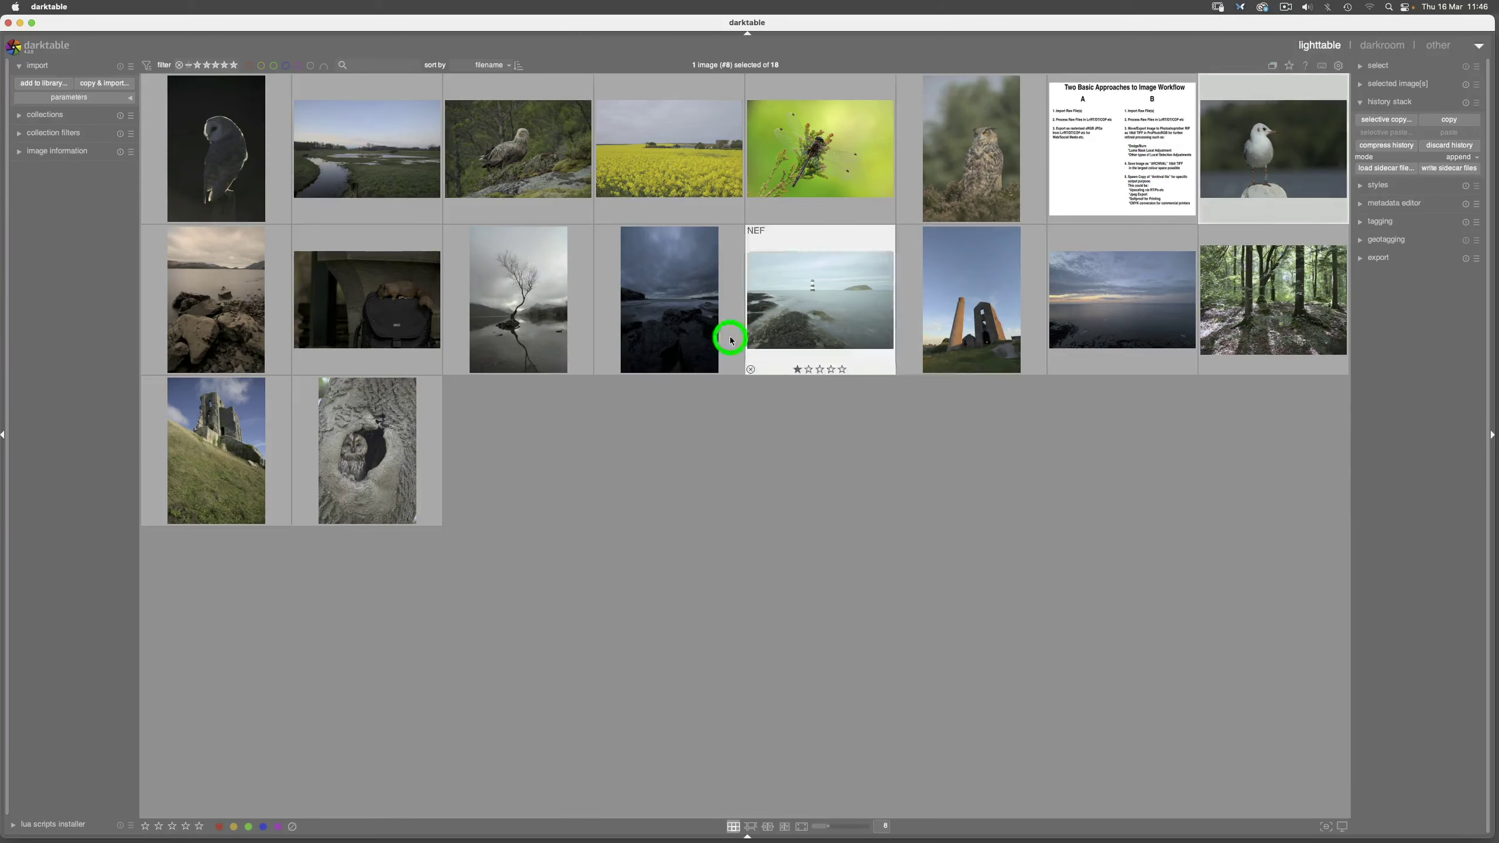
left_click(201, 141)
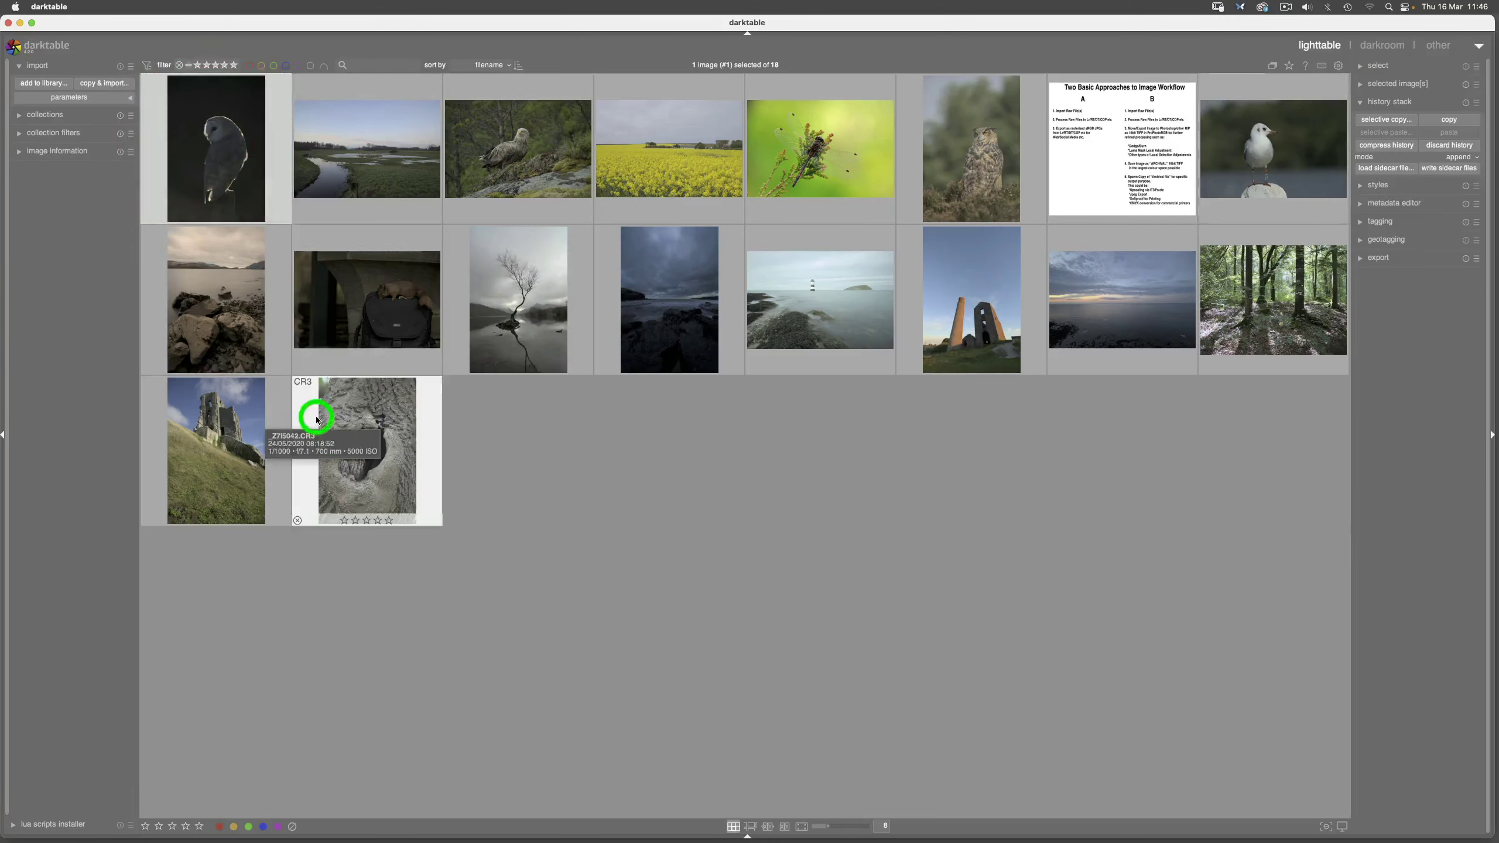
left_click(361, 450, "shift")
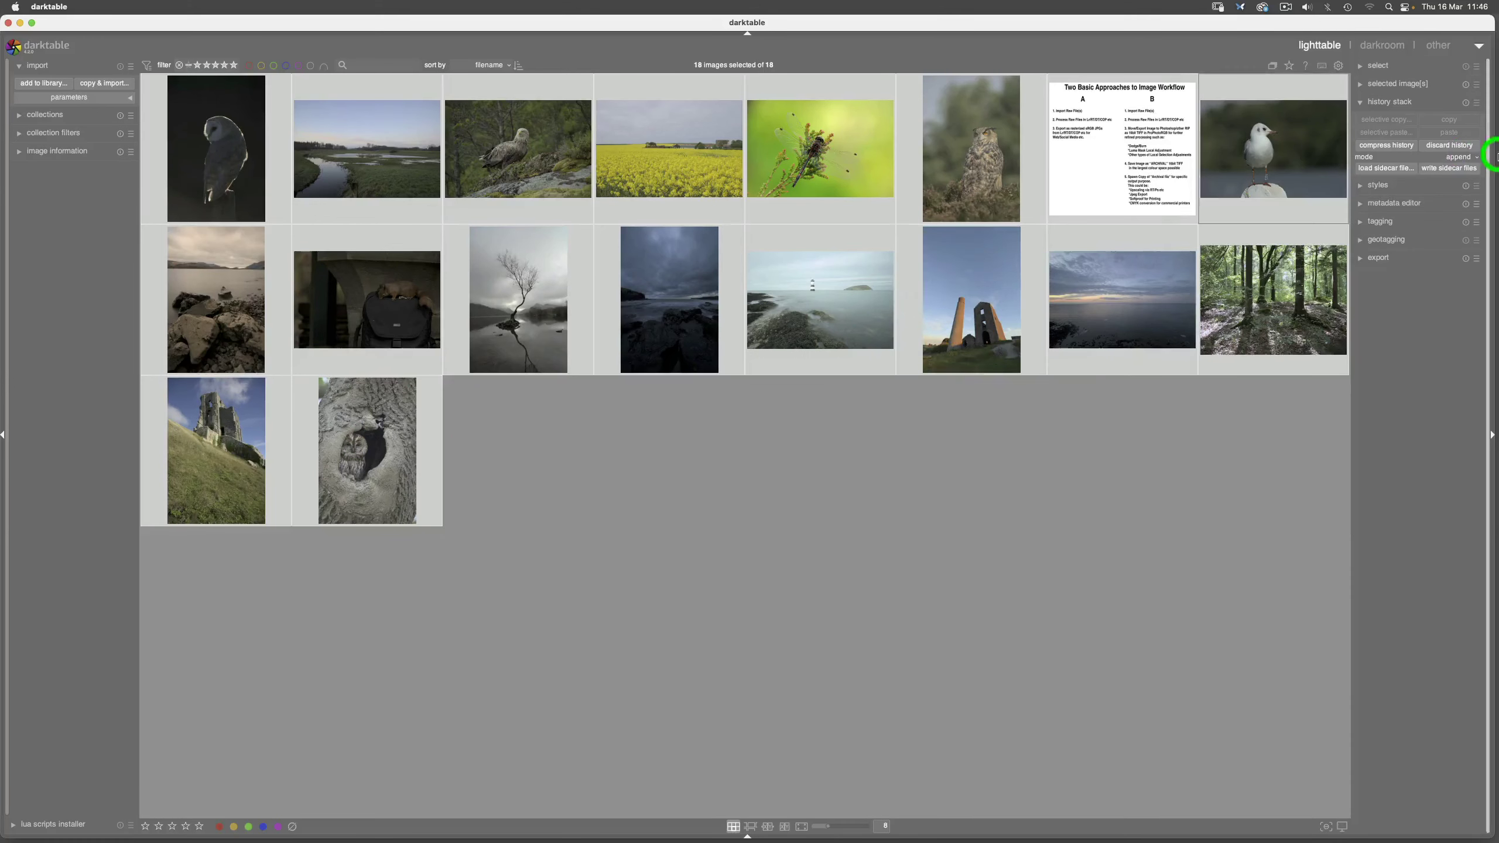
left_click(1467, 145)
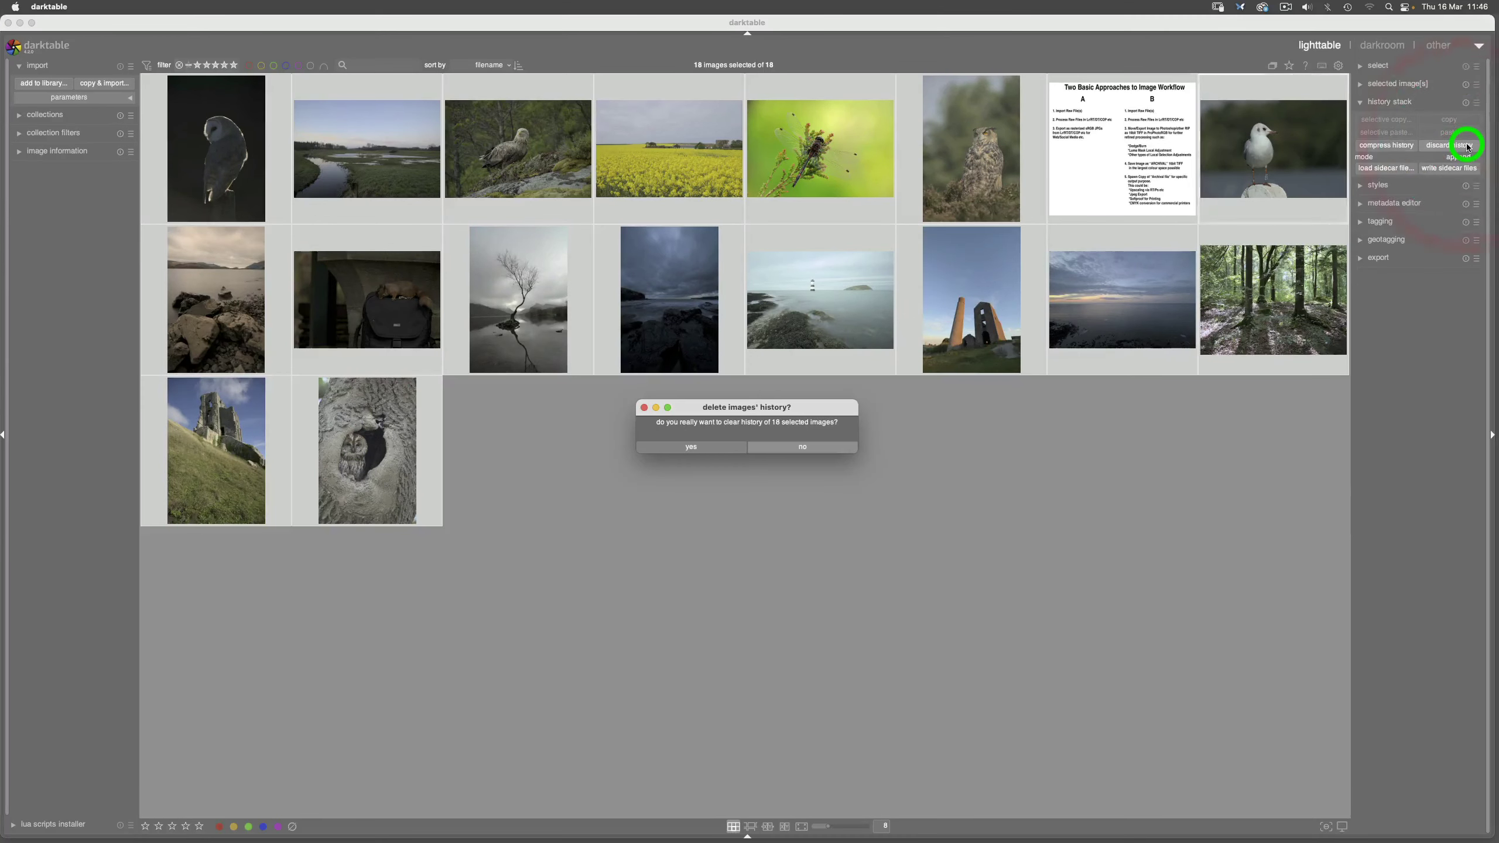
left_click(683, 449)
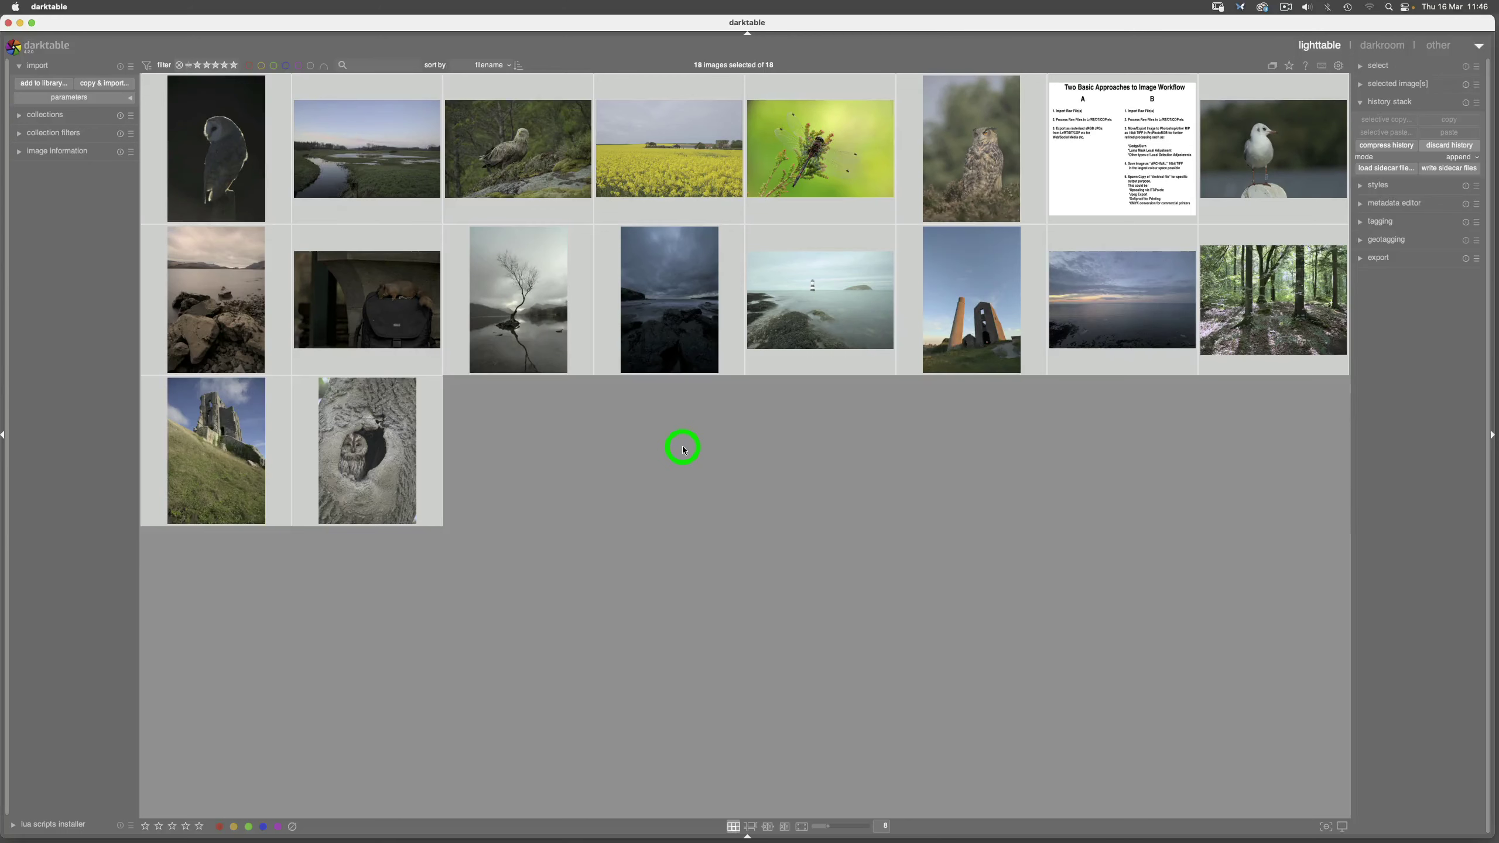
left_click(683, 449)
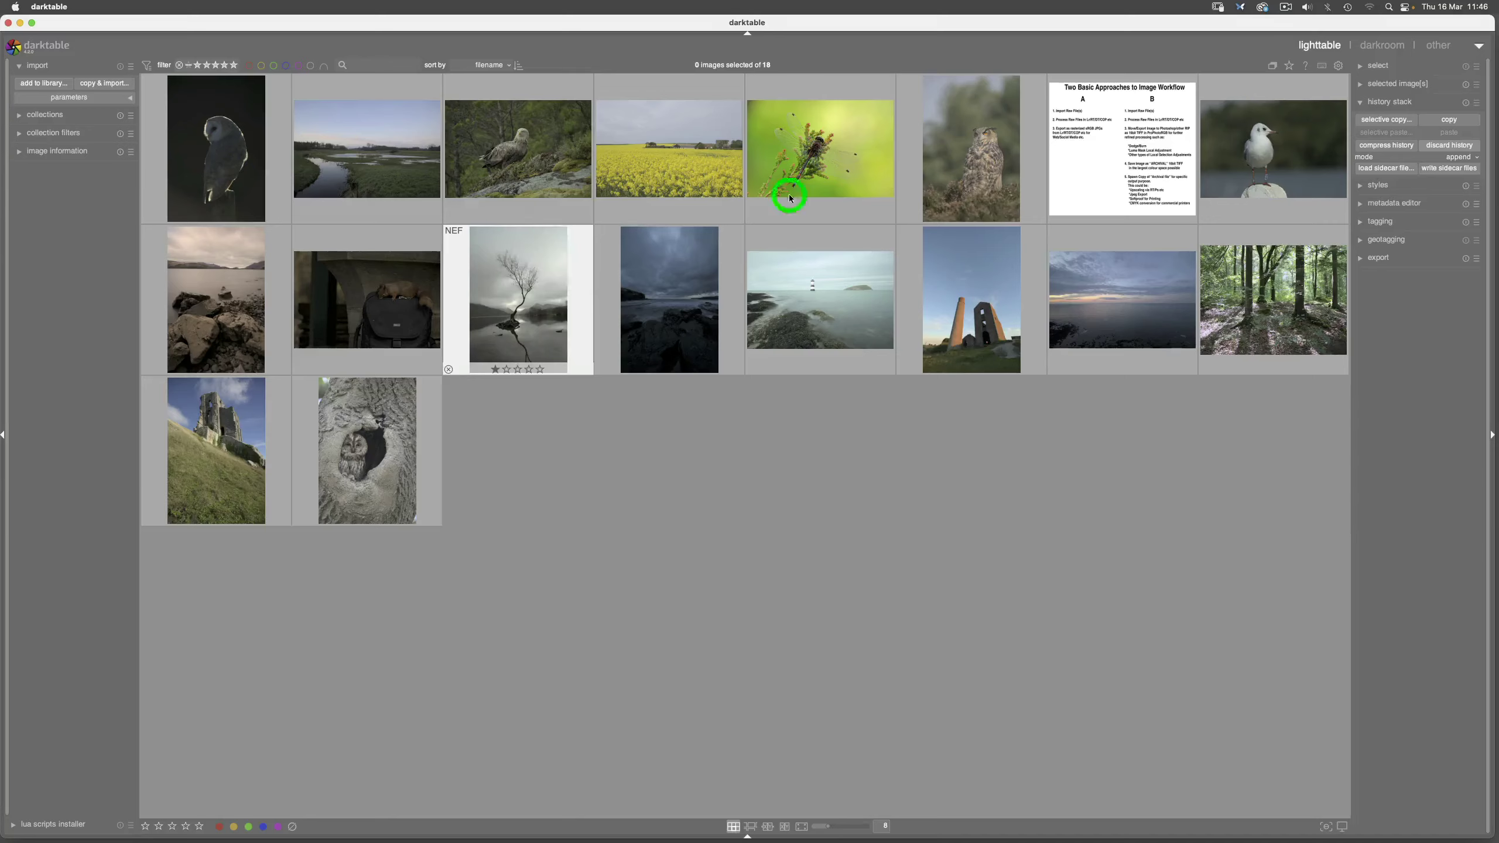
Step: Open the gull photo in the darkroom and check its output color profile, input color profile and demosaic settings
left_click(1287, 151)
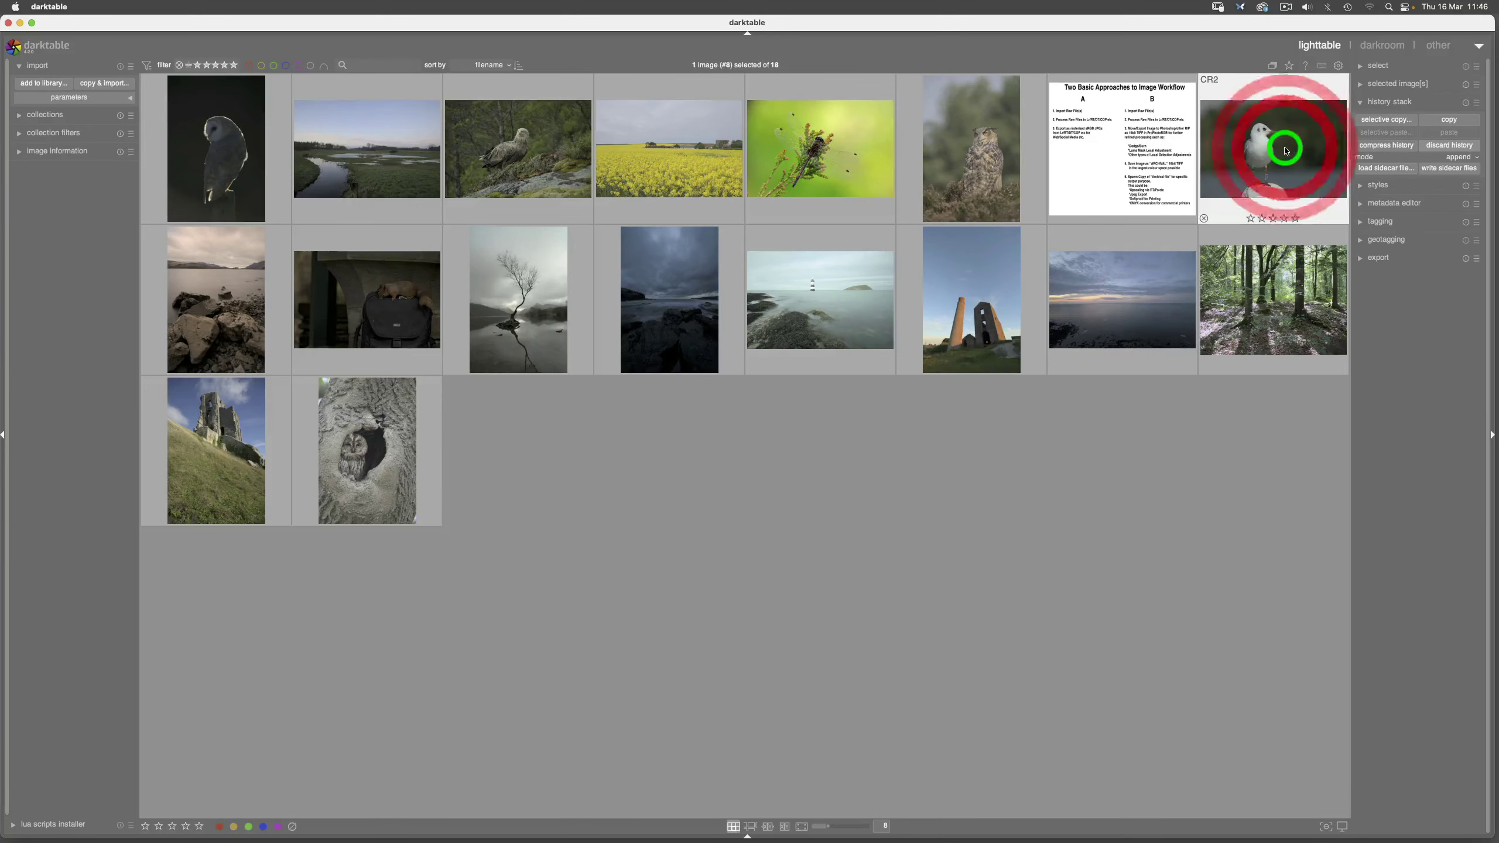
double_click(1287, 151)
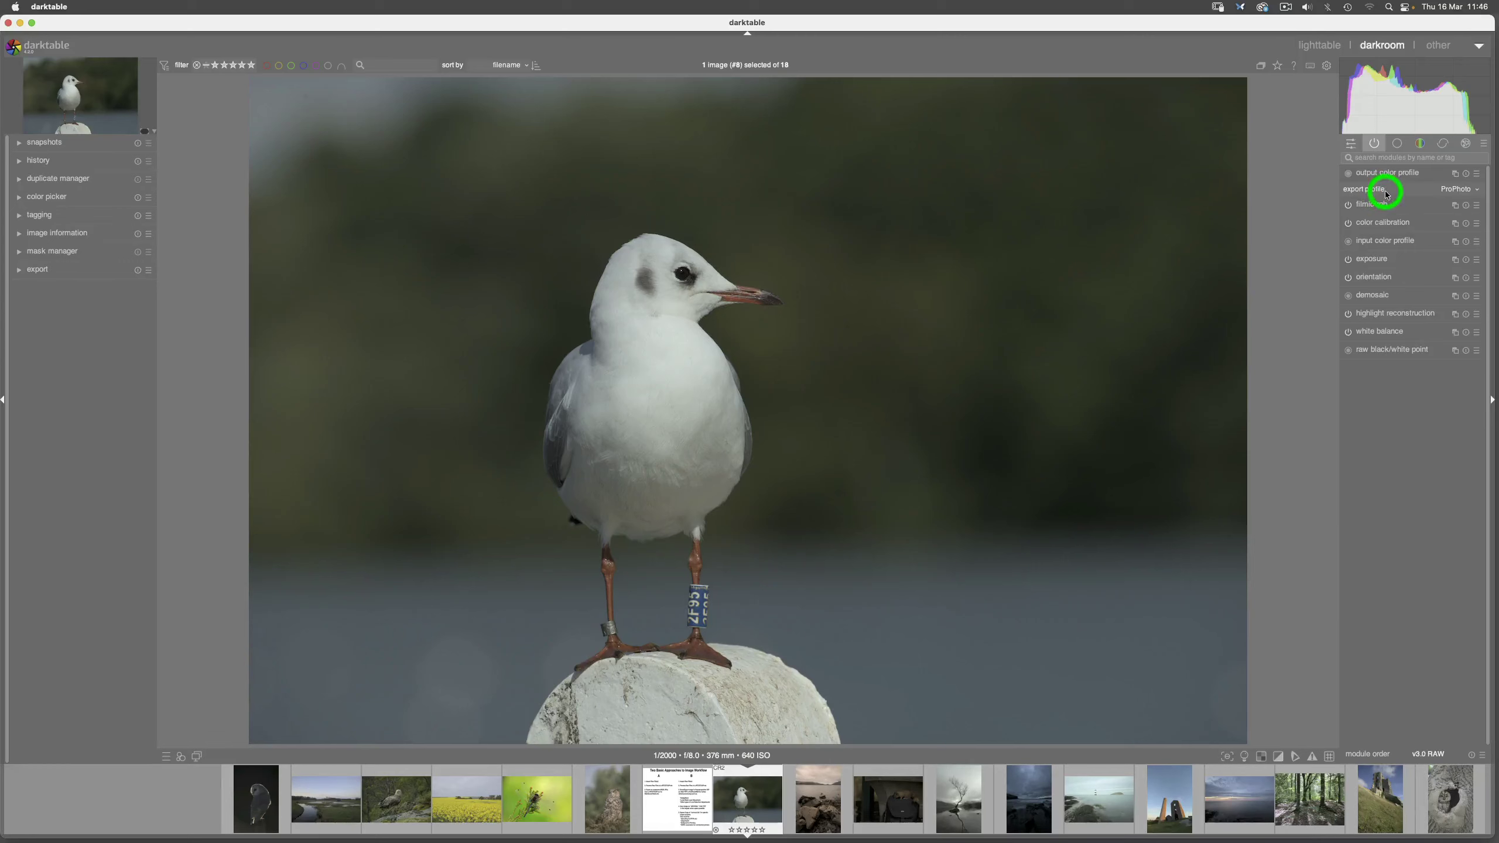
left_click(1378, 247)
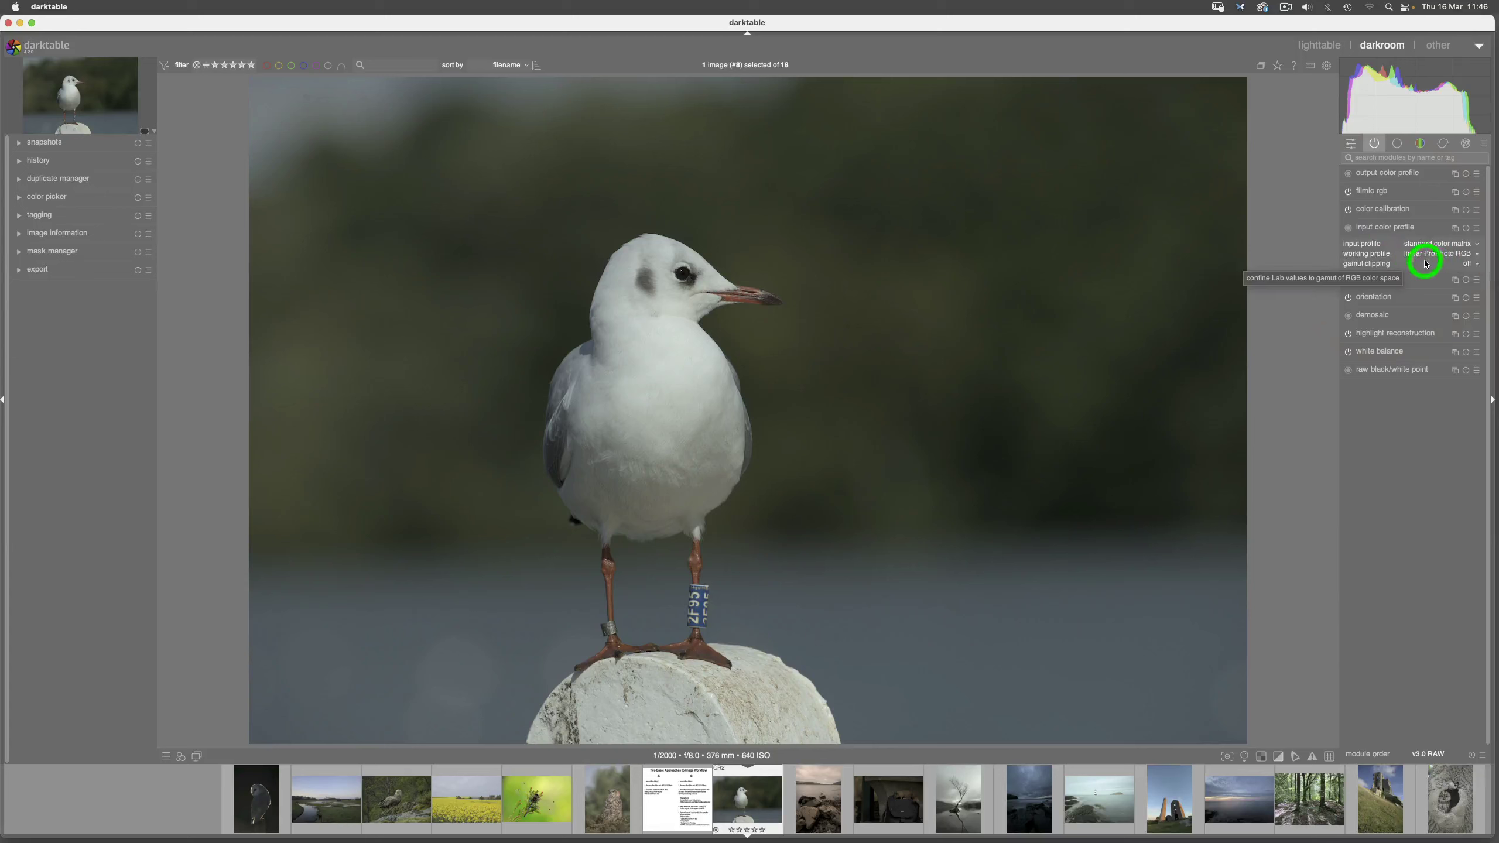
left_click(1372, 317)
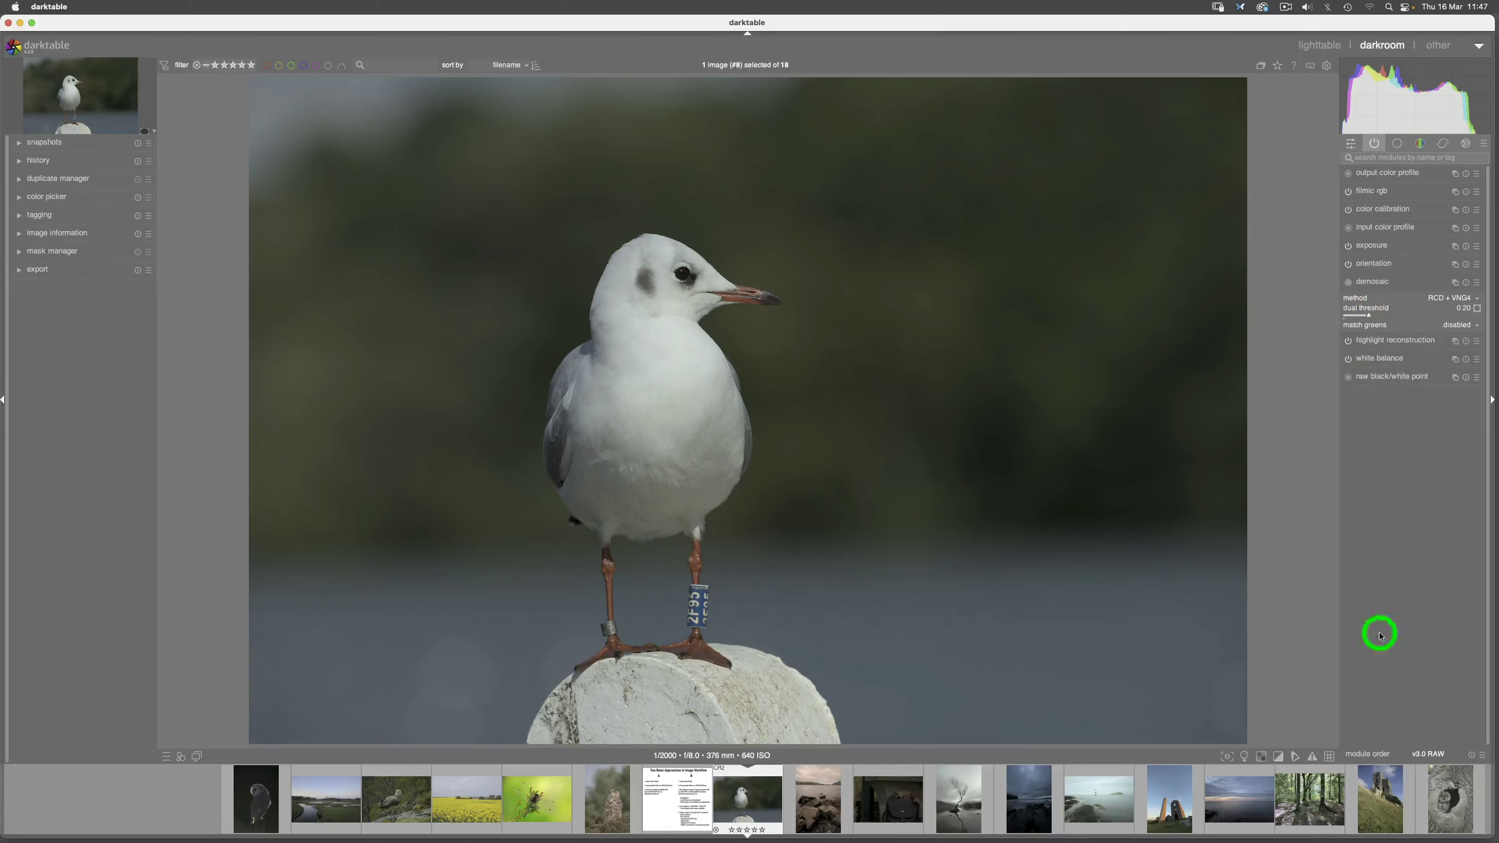
Step: Check the demosaic, input color profile and output color profile settings on the photo of the ruined building with the chimney
left_click(1173, 804)
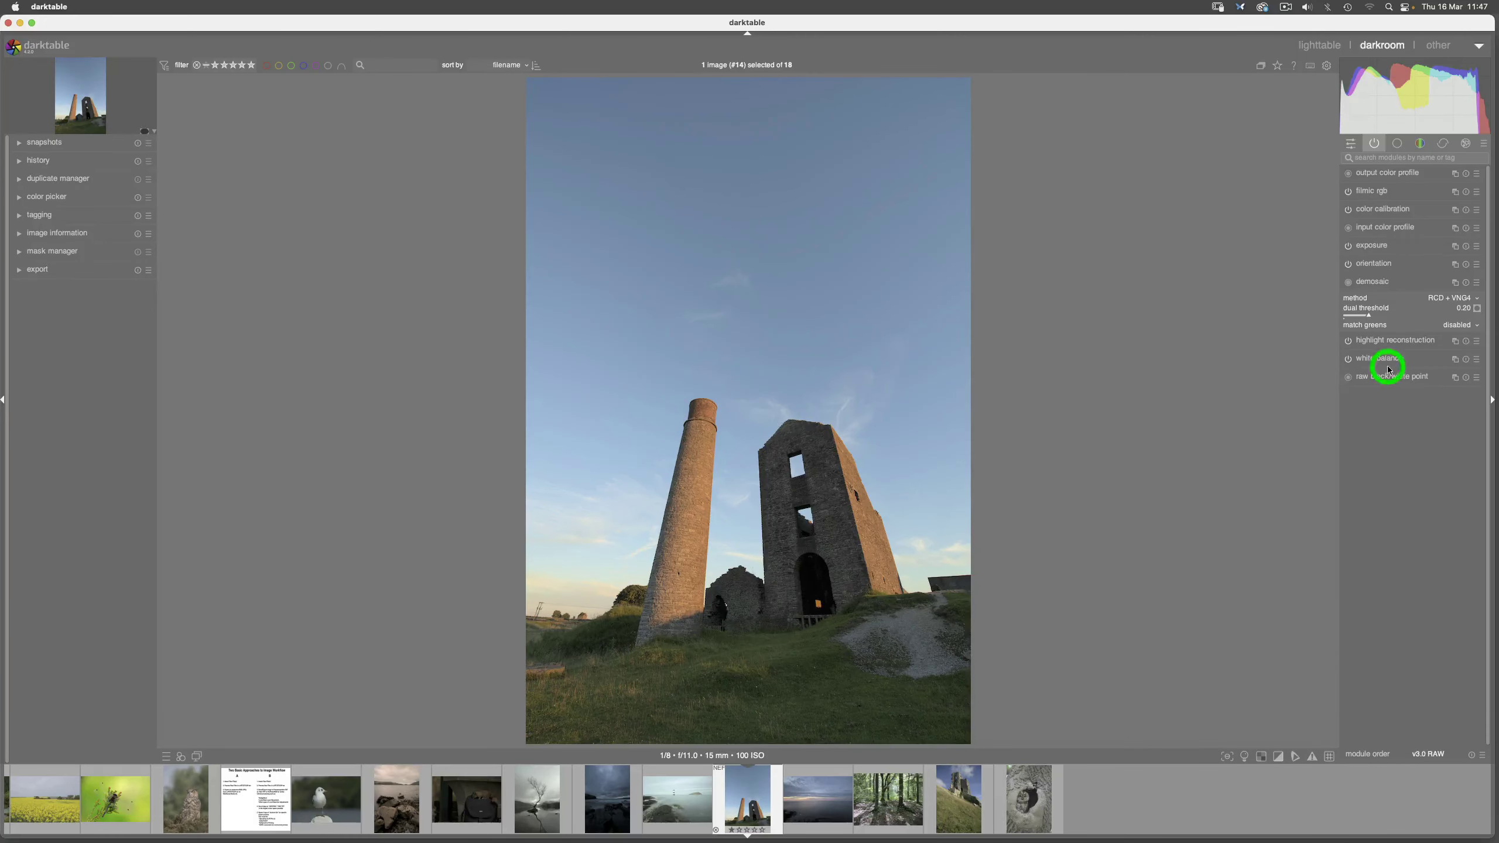
left_click(1378, 229)
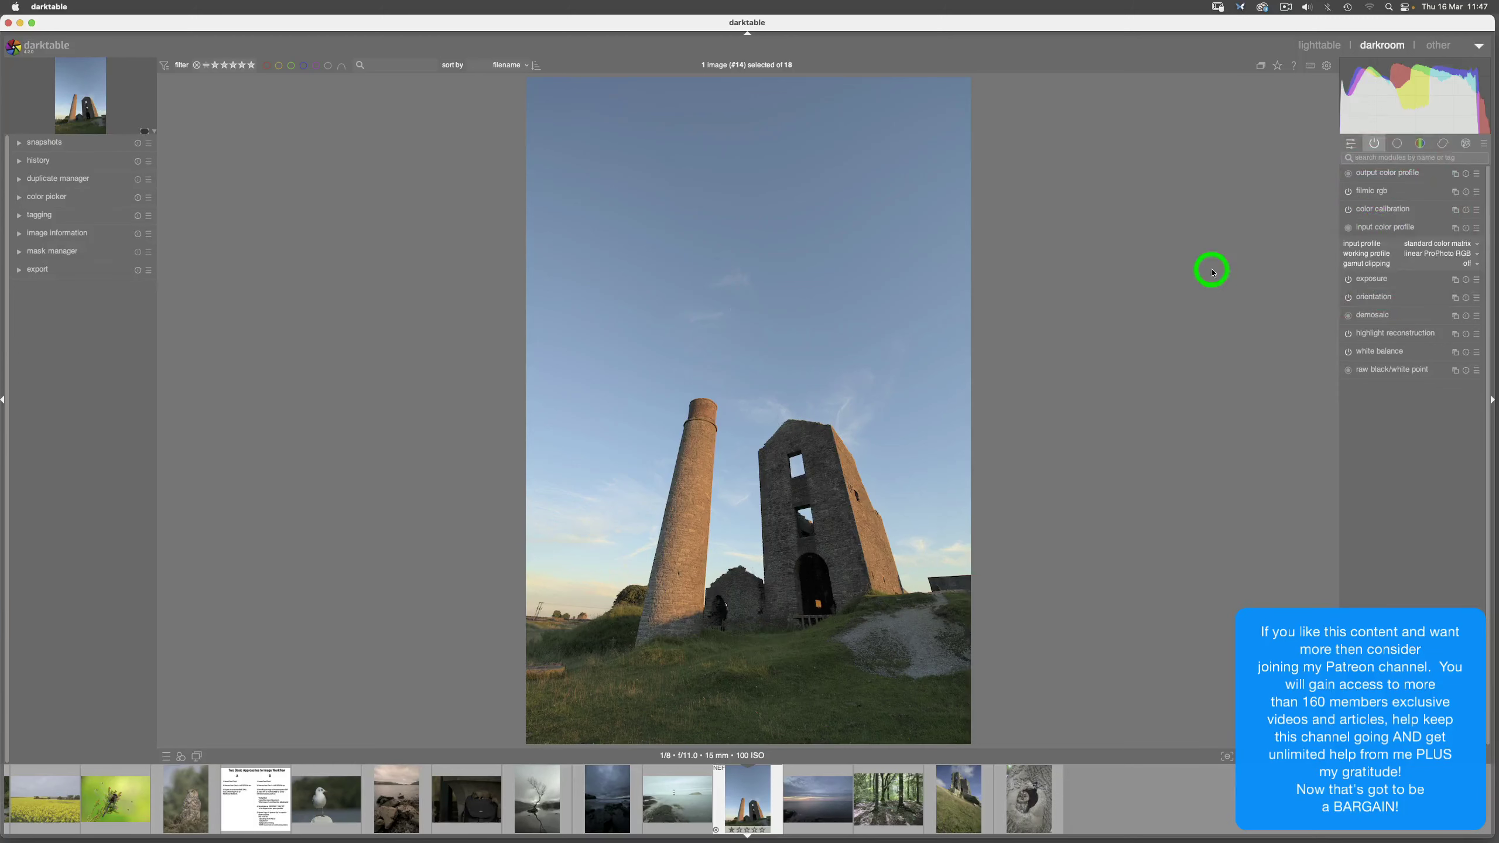
left_click(1379, 175)
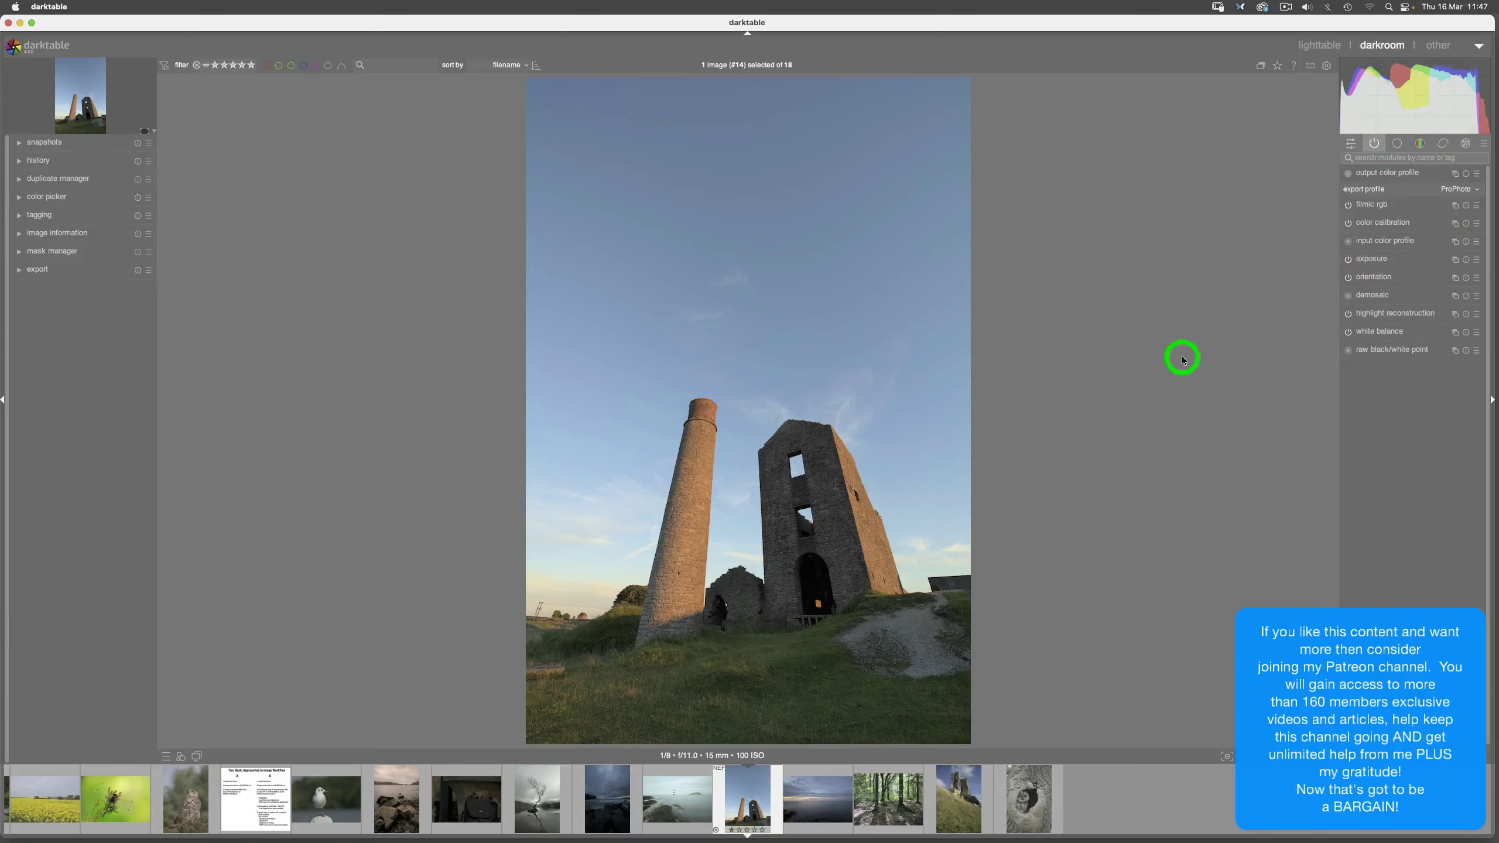
Step: Check the output color profile, input color profile and demosaic settings on the hillside castle photo
left_click(960, 809)
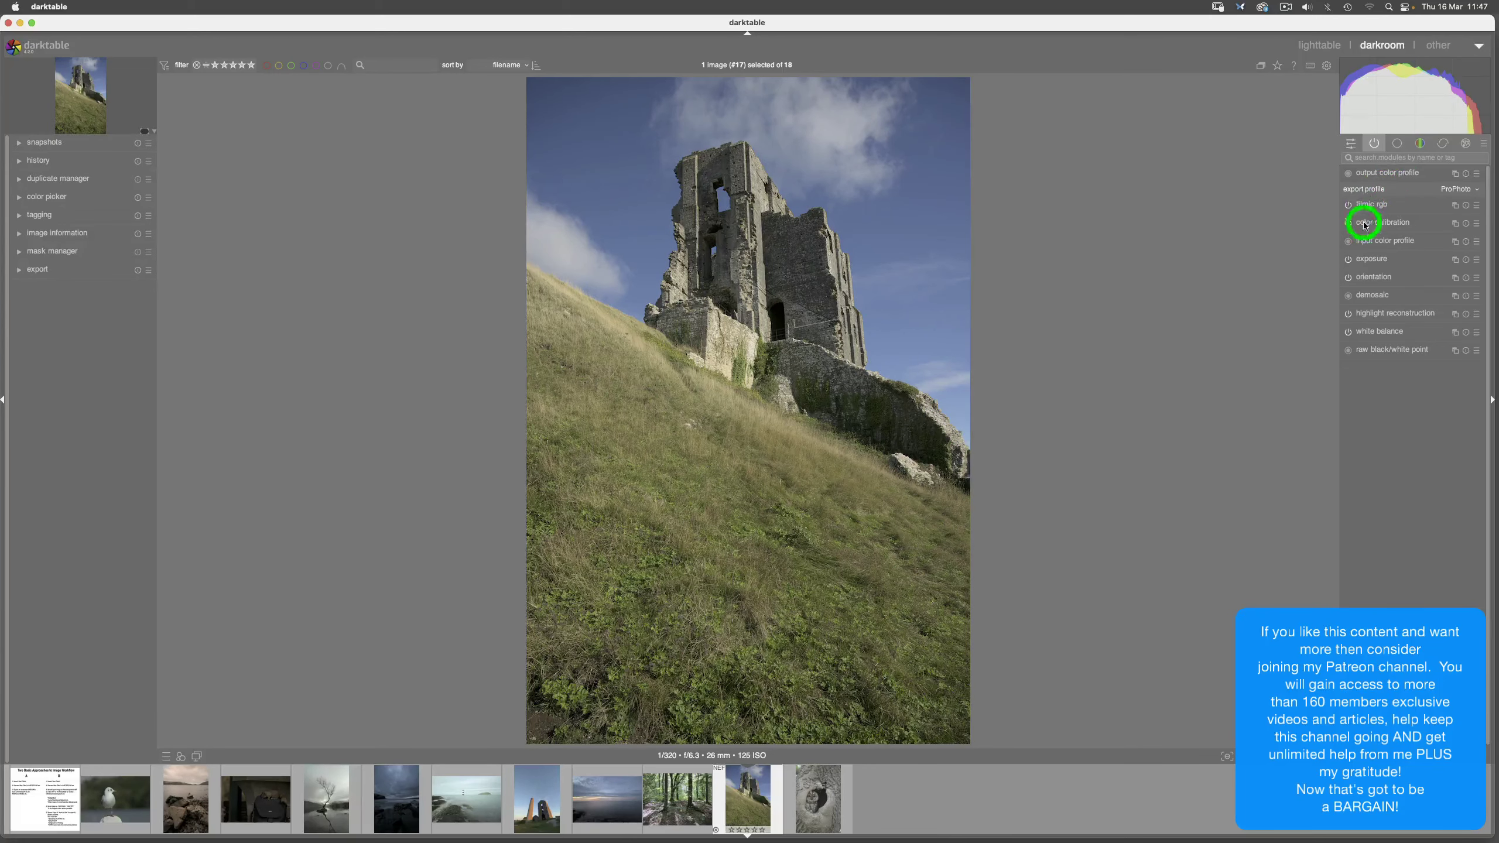
left_click(1363, 240)
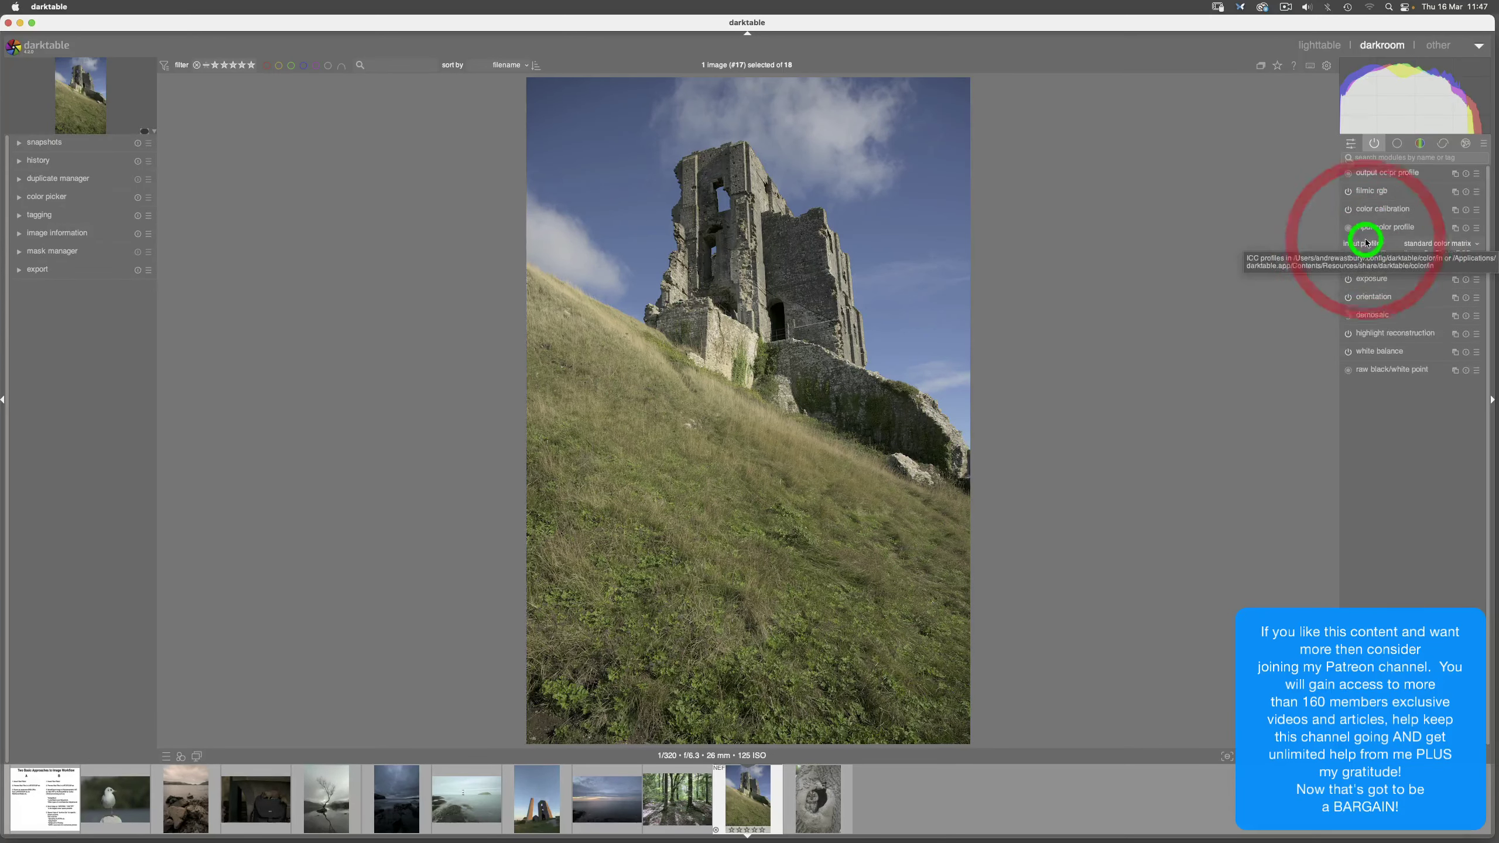
left_click(1375, 317)
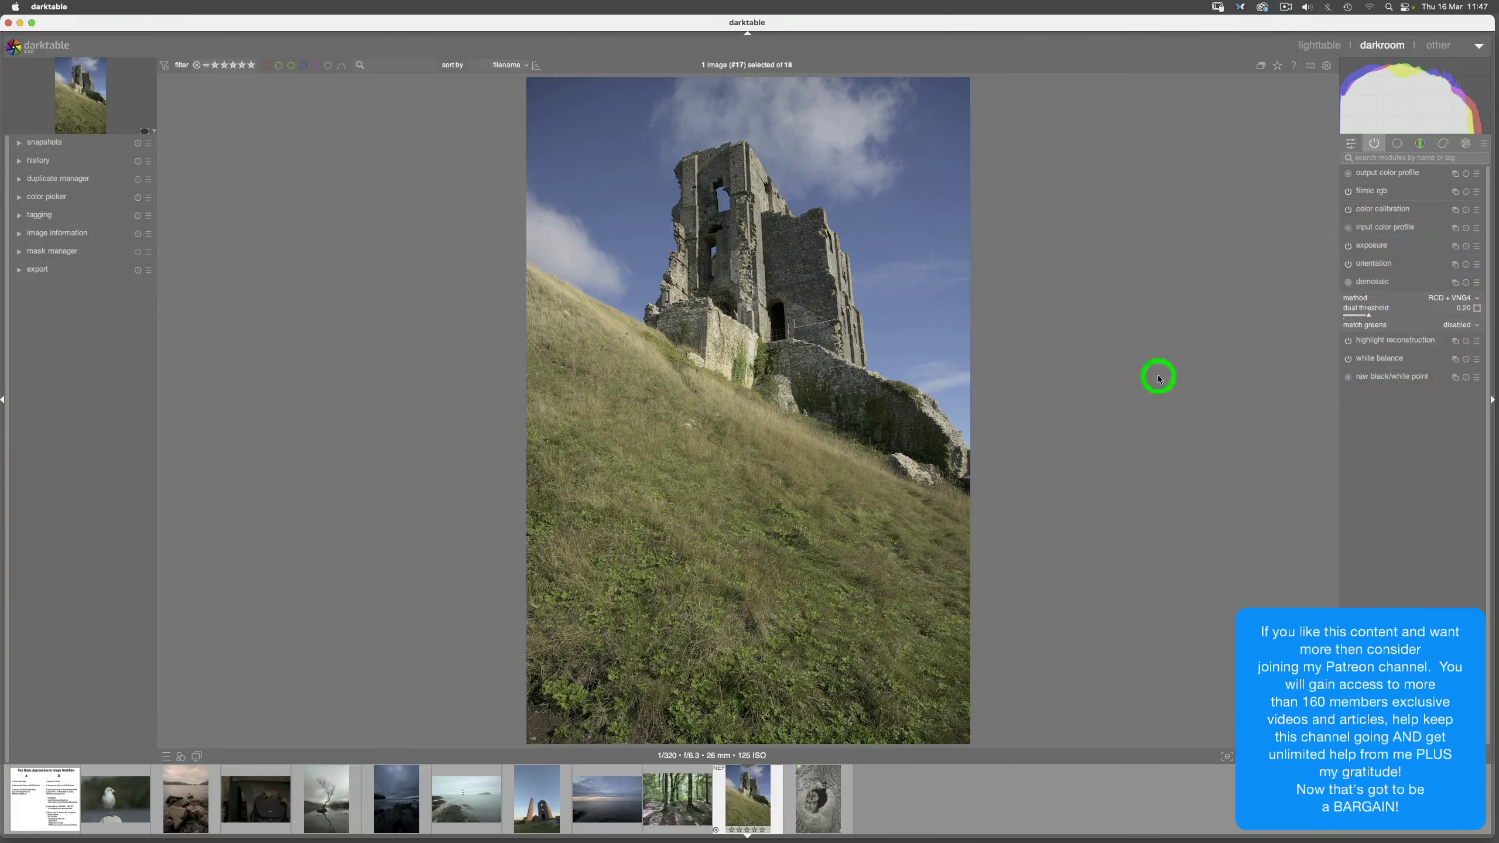
Step: Check the demosaic, input color profile and output color profile settings on the photo of the owl in the tree hollow
left_click(812, 814)
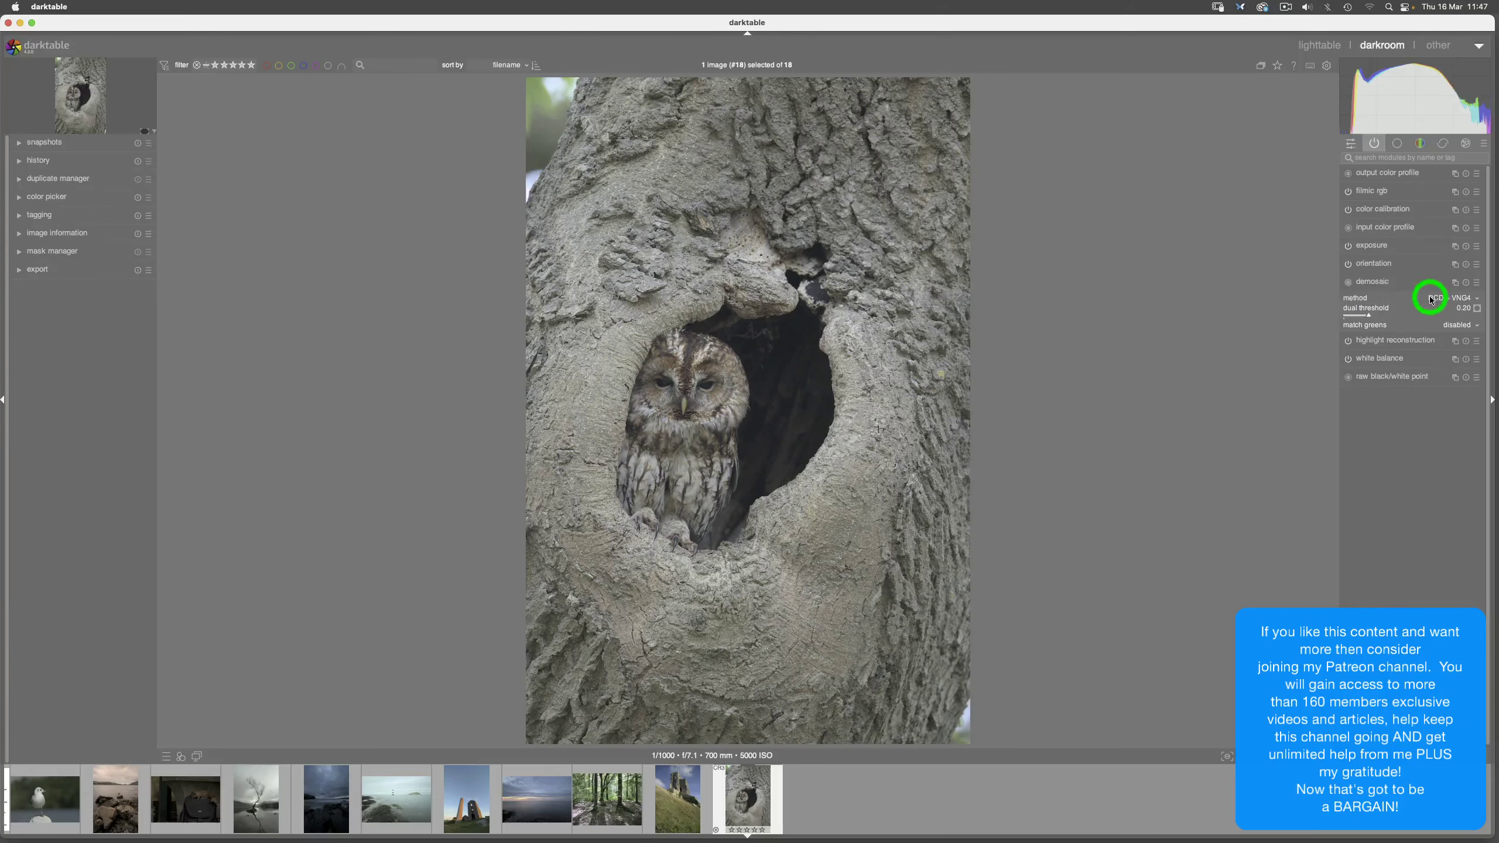
left_click(1390, 230)
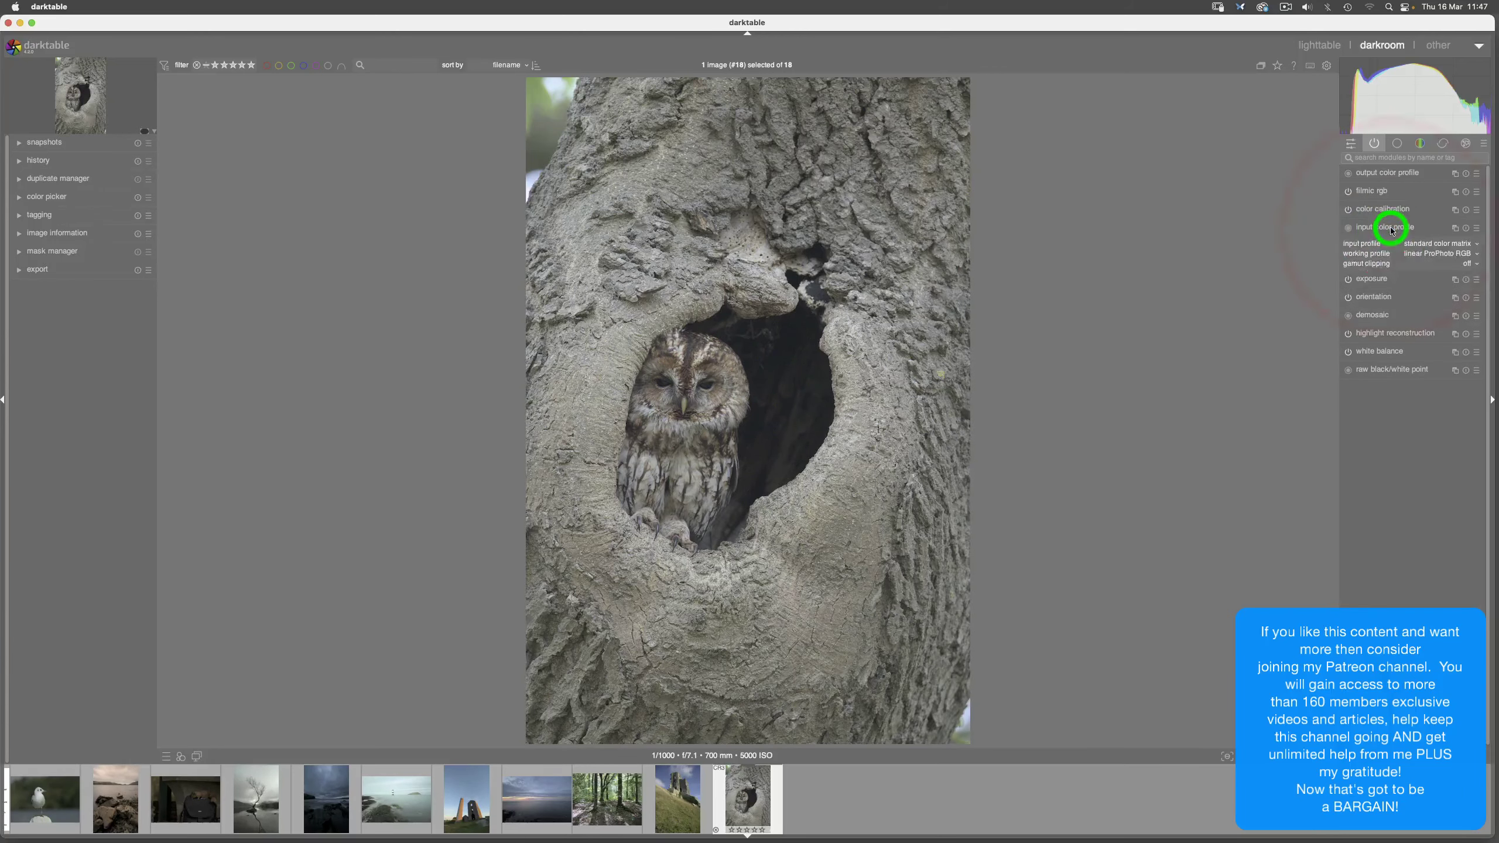
left_click(1394, 174)
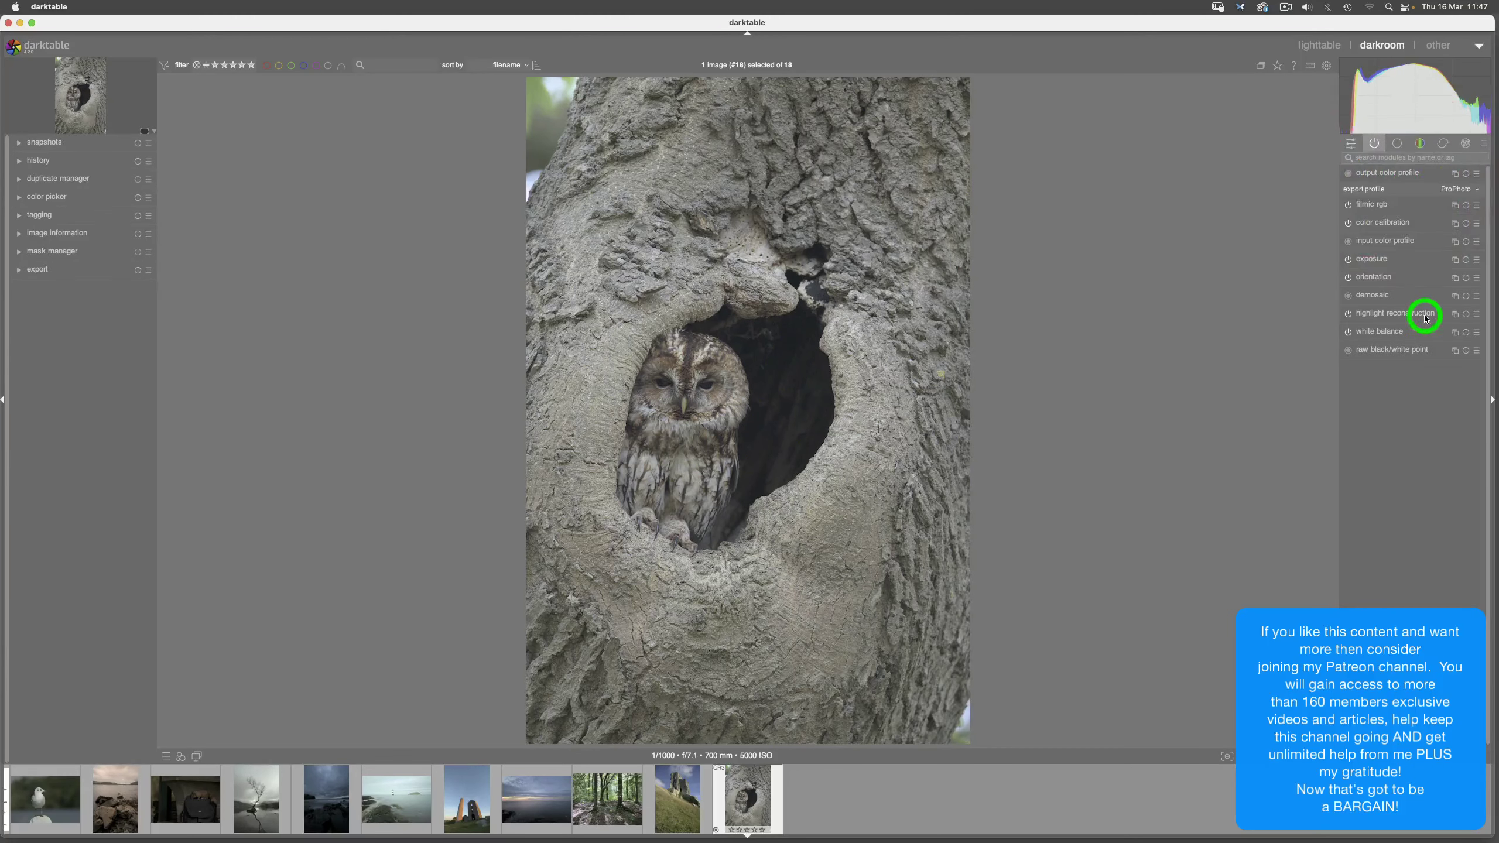